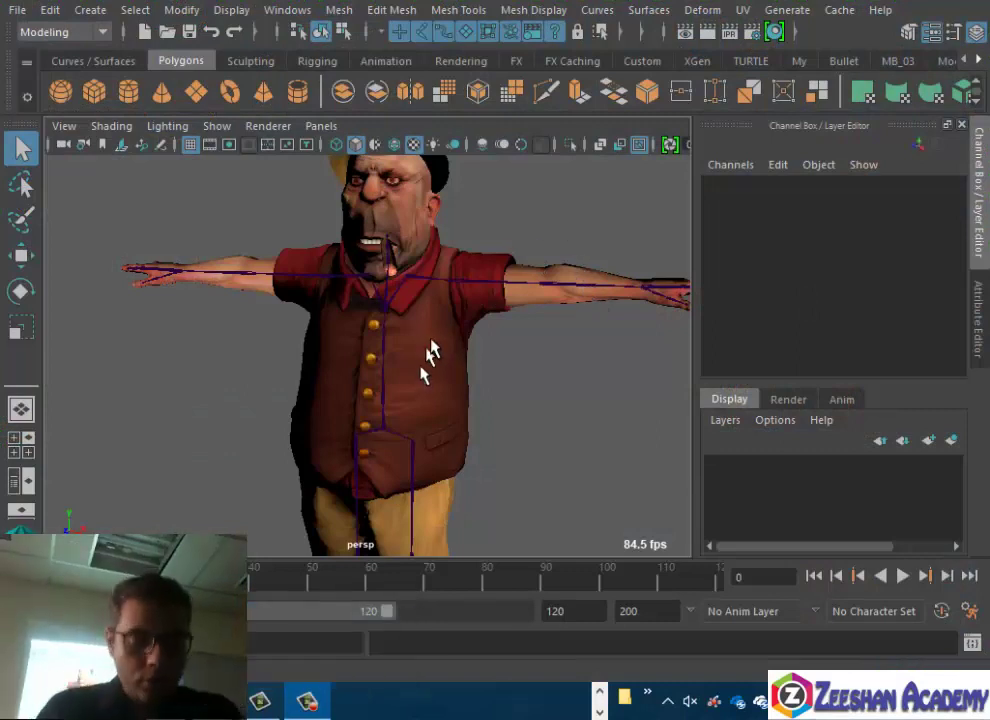
Orbit around the boss character and select its skeleton at the boss:Hips joint
alt+drag(424, 309, 369, 338)
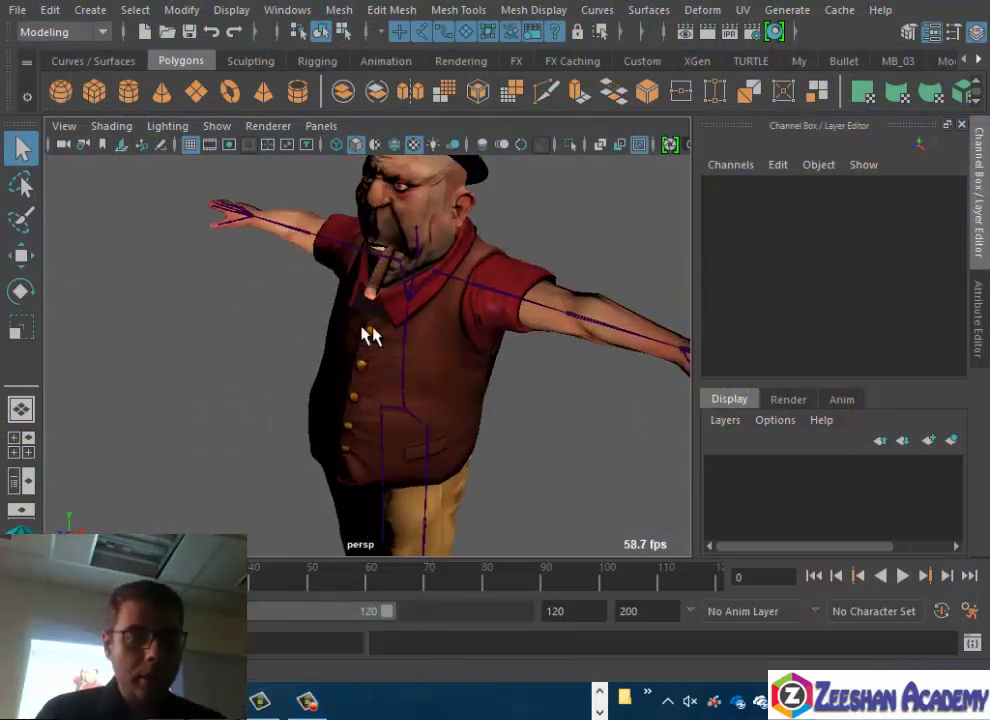
click(435, 436)
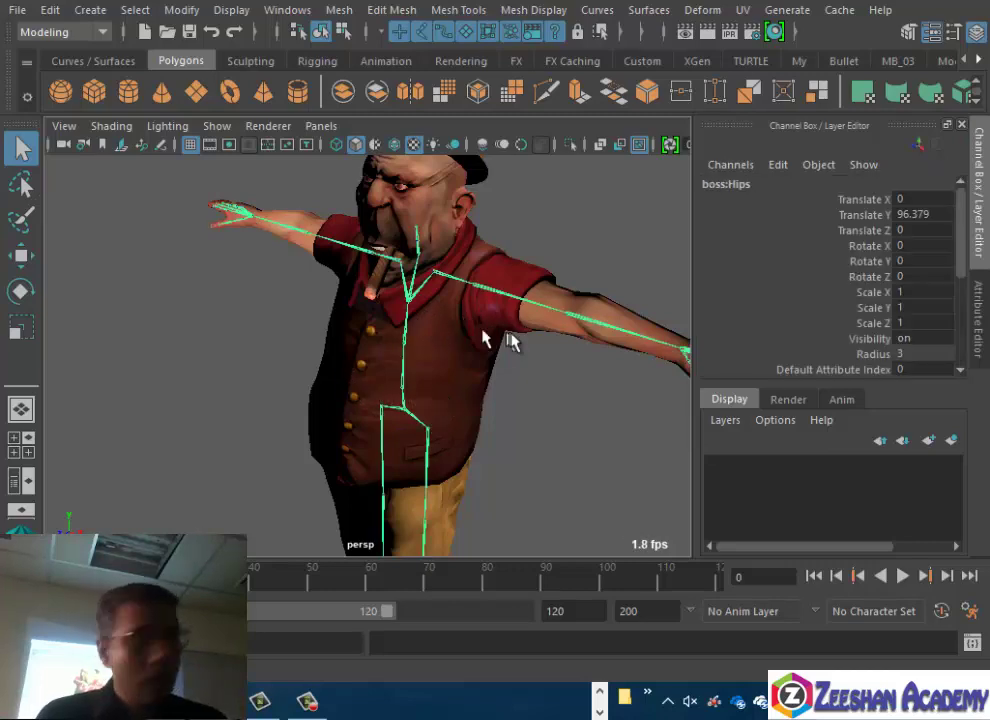
mouse_move(541, 381)
alt+mouse_down()
mouse_move(442, 354)
mouse_move(365, 354)
mouse_move(524, 354)
mouse_move(434, 379)
alt+mouse_up()
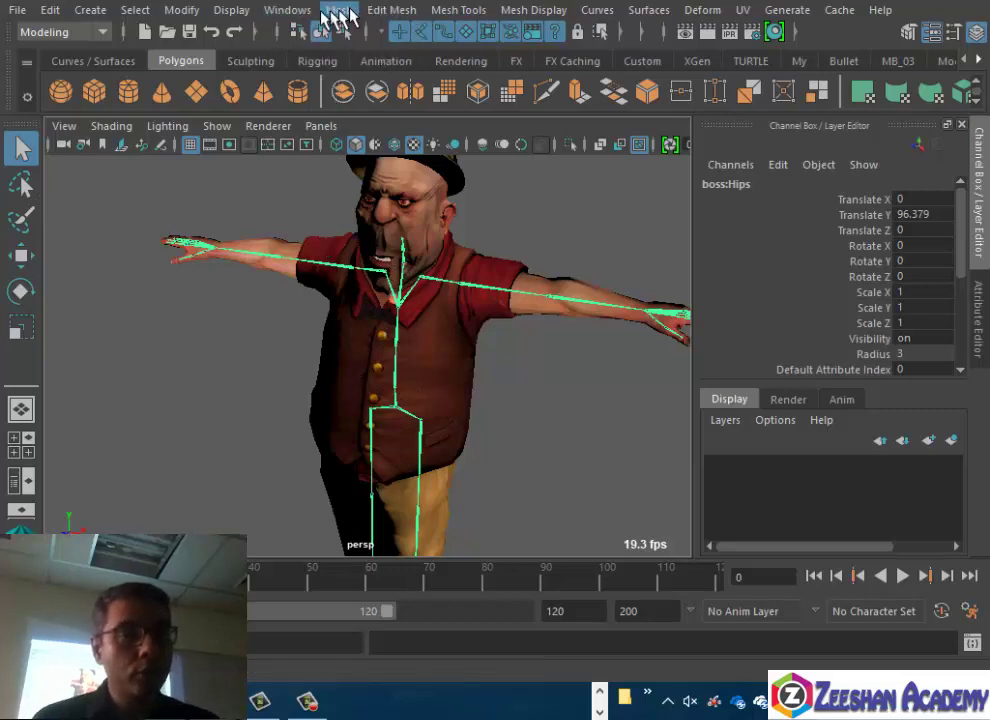
Switch the menu set from Modeling to Rigging
click(300, 10)
click(272, 11)
click(80, 32)
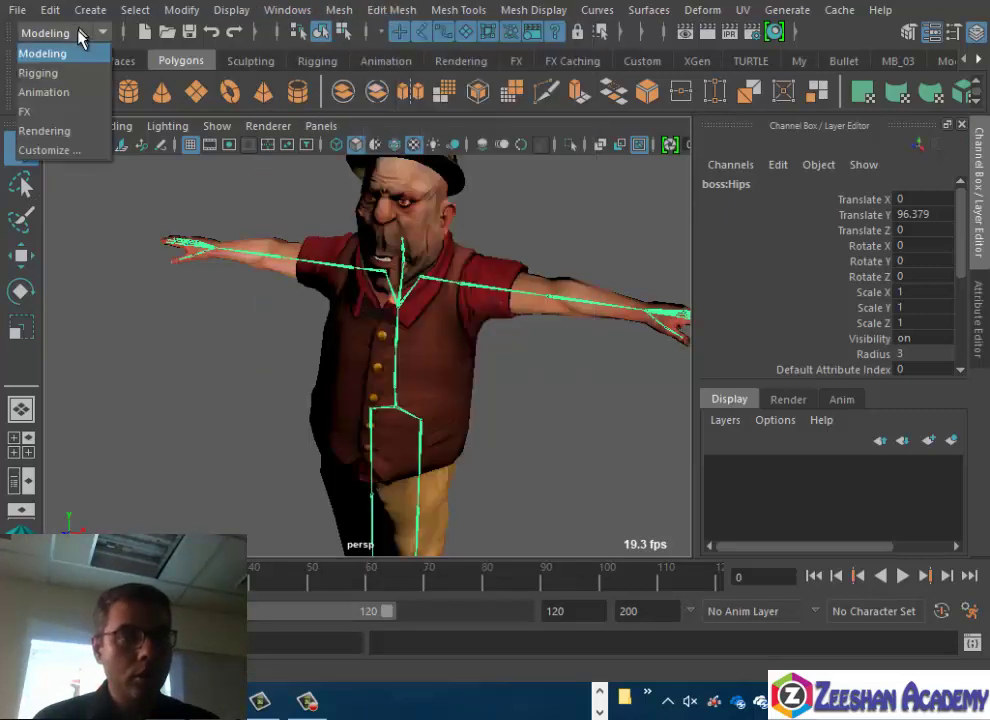
click(60, 71)
Open HumanIK Character Controls from the Skeleton menu
click(358, 12)
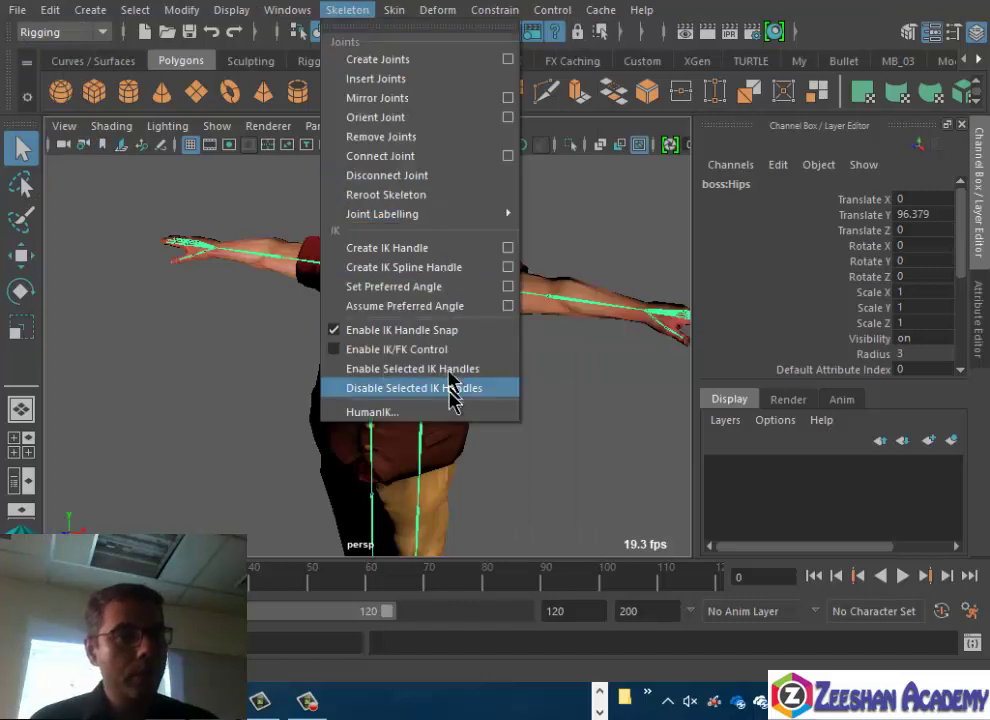
click(398, 416)
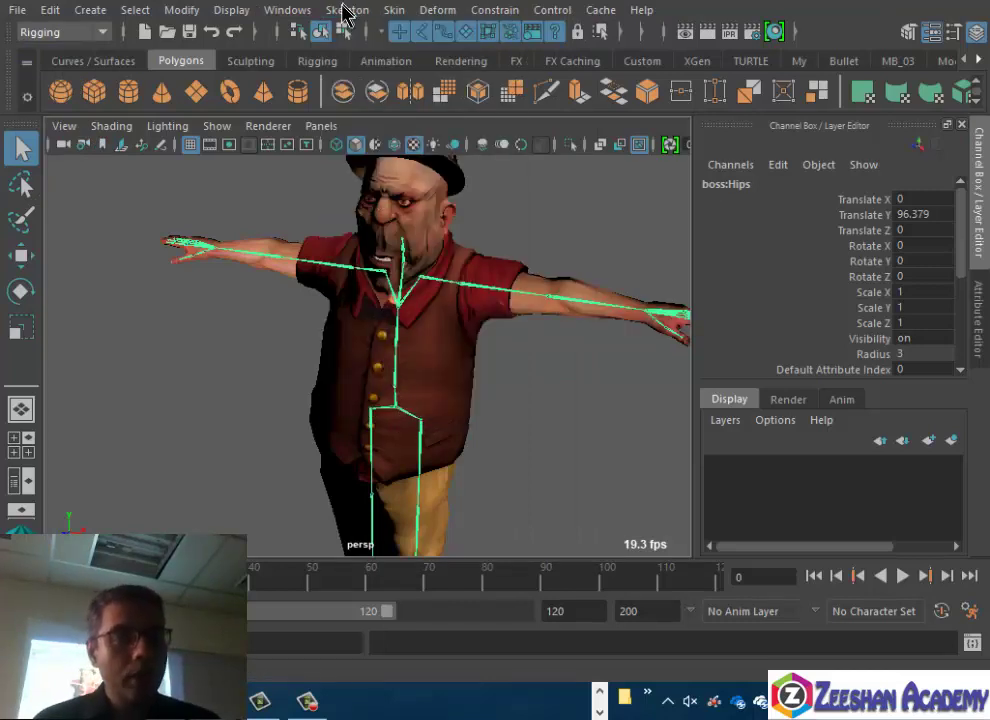
click(341, 18)
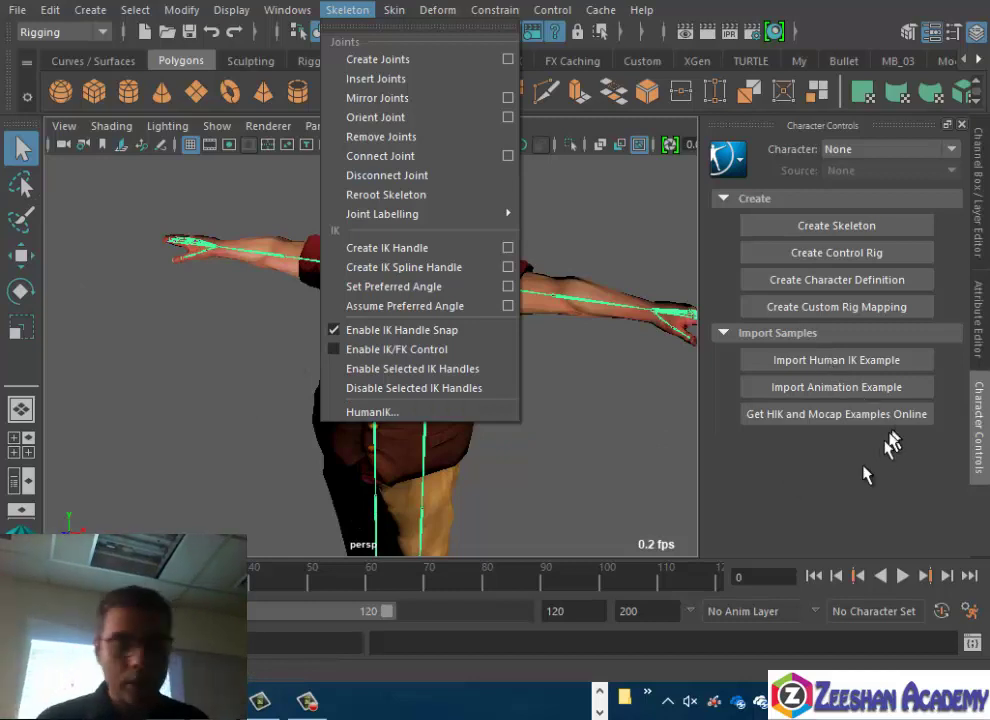
click(310, 701)
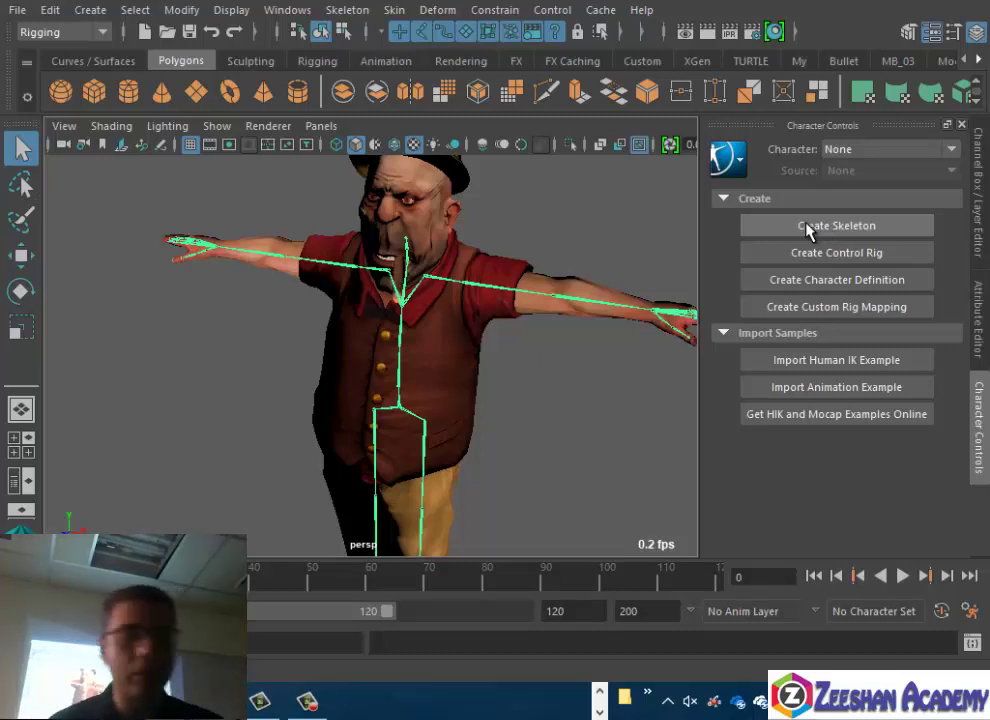
Select the body mesh and skeleton together and apply Bind Skin
click(399, 407)
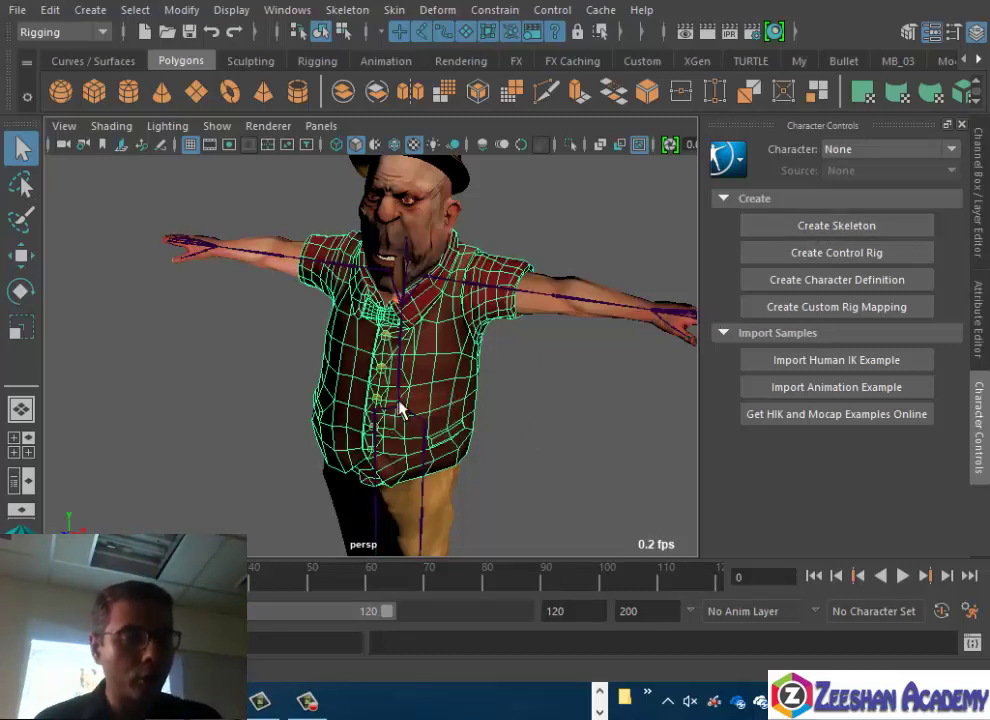
shift+click(399, 410)
click(394, 10)
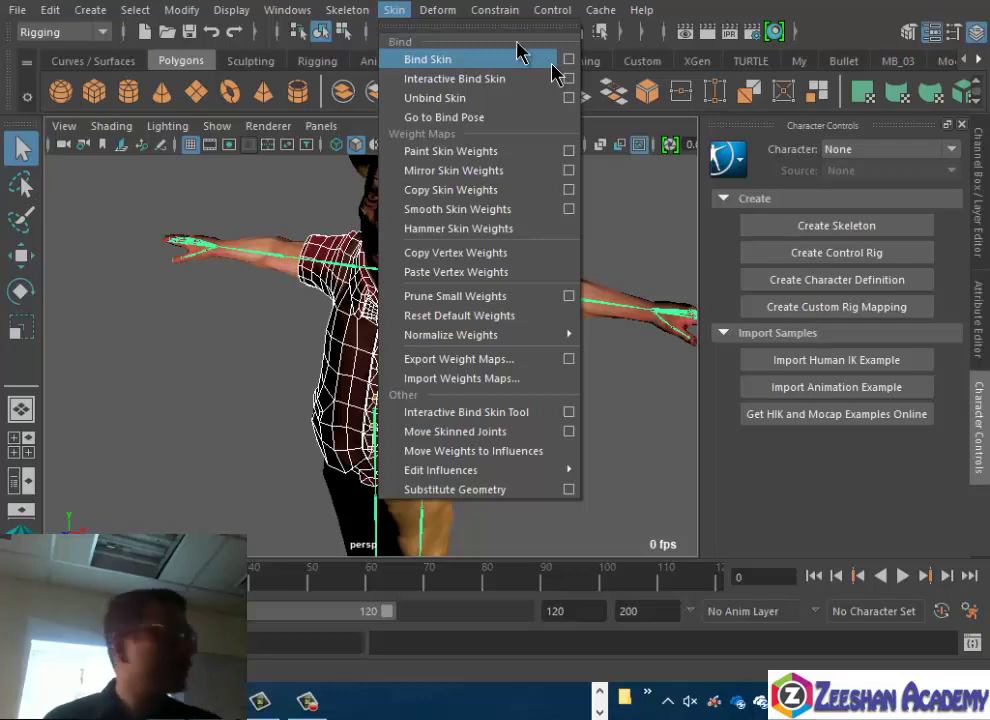
click(530, 57)
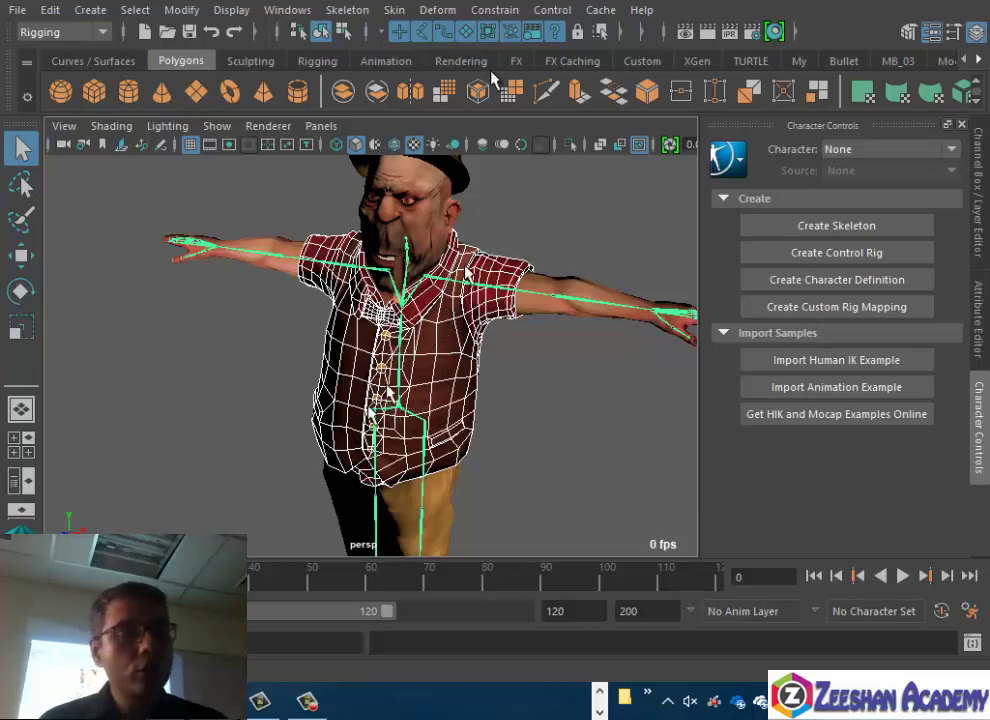
Browse the Skin and Constrain menus without choosing another command
click(395, 12)
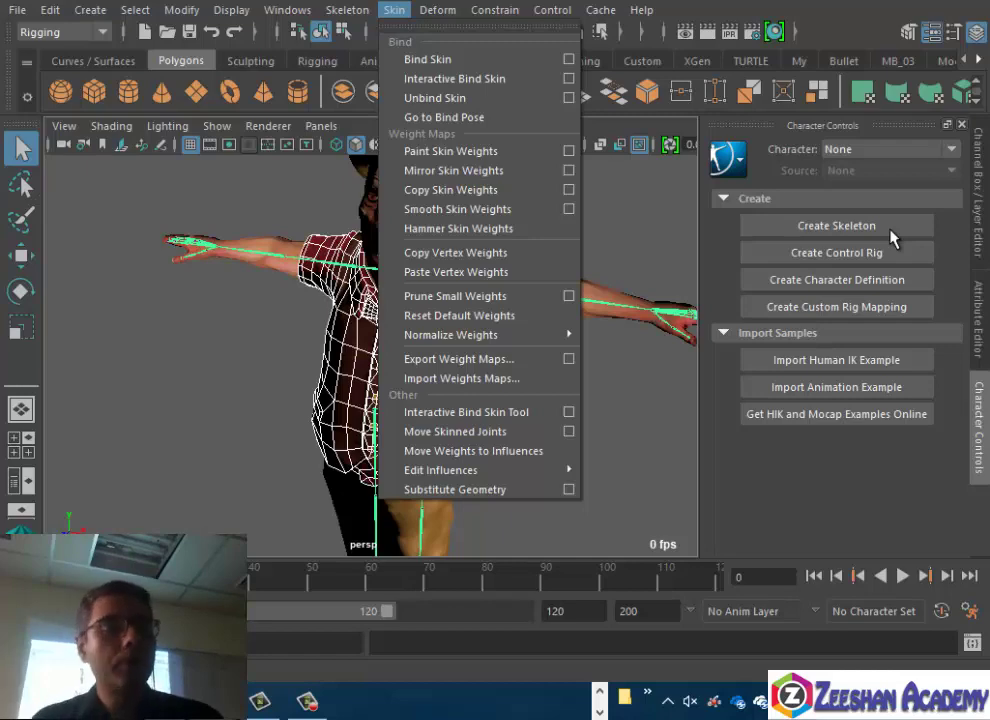
click(394, 10)
click(495, 10)
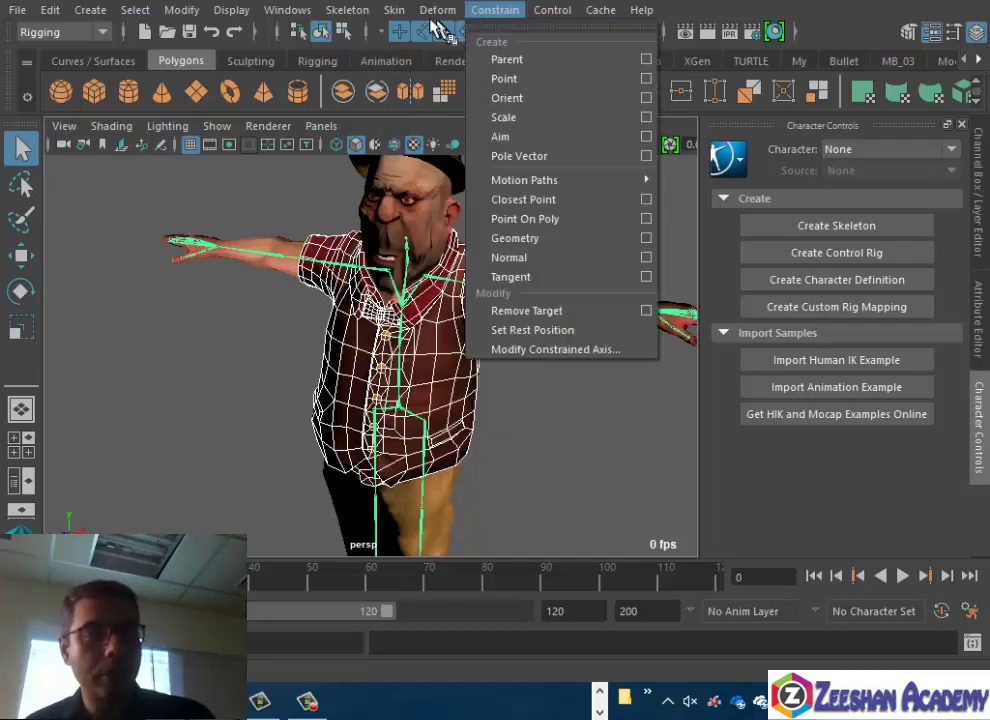
click(402, 12)
click(394, 10)
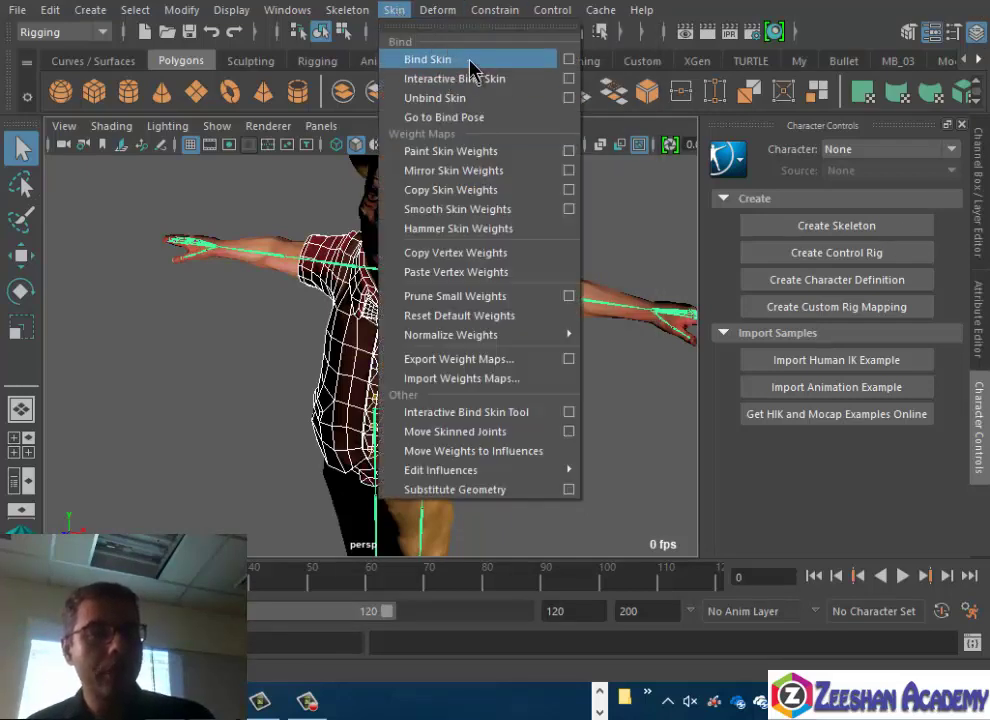
click(497, 11)
Reselect the mesh and skeleton hierarchy while zooming in on the torso
click(472, 428)
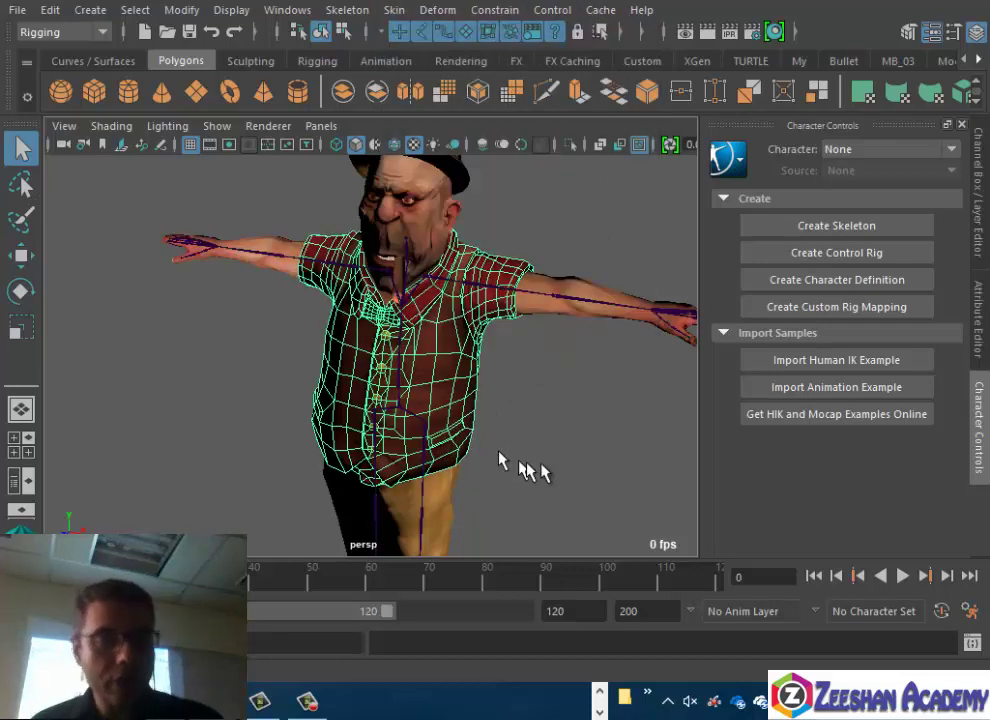
alt+drag(504, 464, 504, 435)
scroll(500, 450, up, 3)
scroll(403, 425, up, 2)
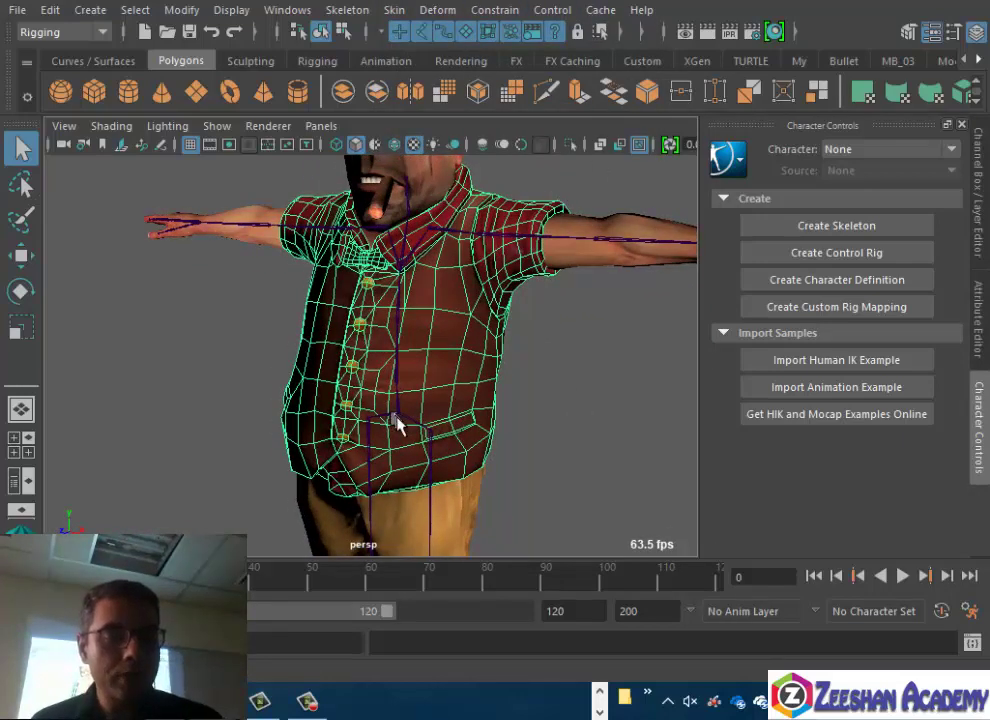
click(398, 425)
alt+drag(387, 427, 409, 434)
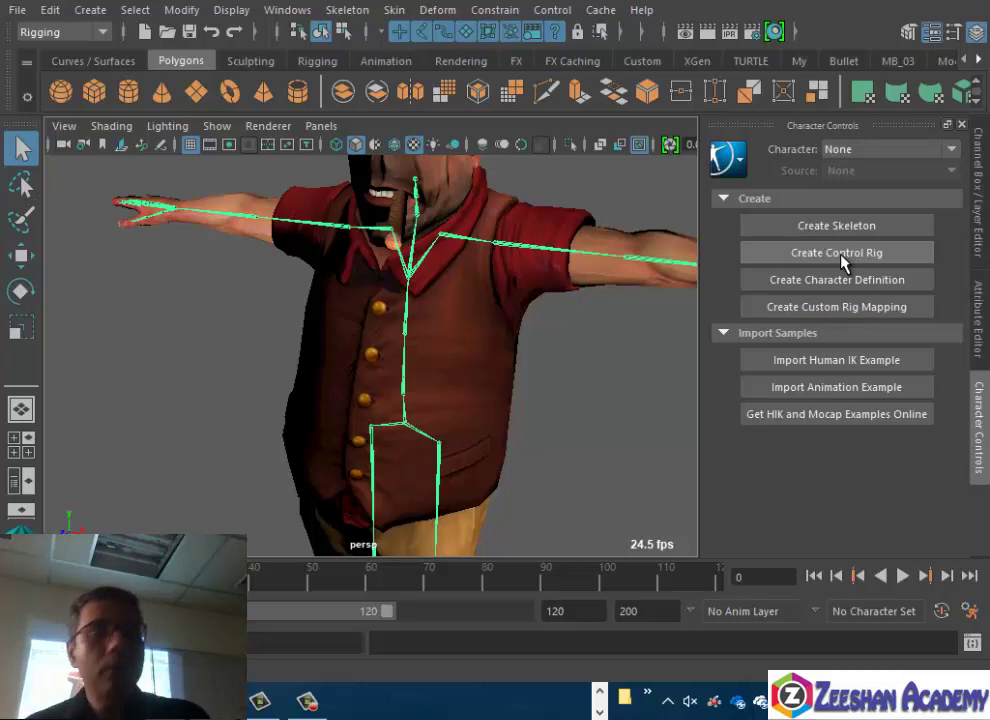
Start Create Control Rig and choose Define to make the skeleton HumanIK character Character1
click(843, 260)
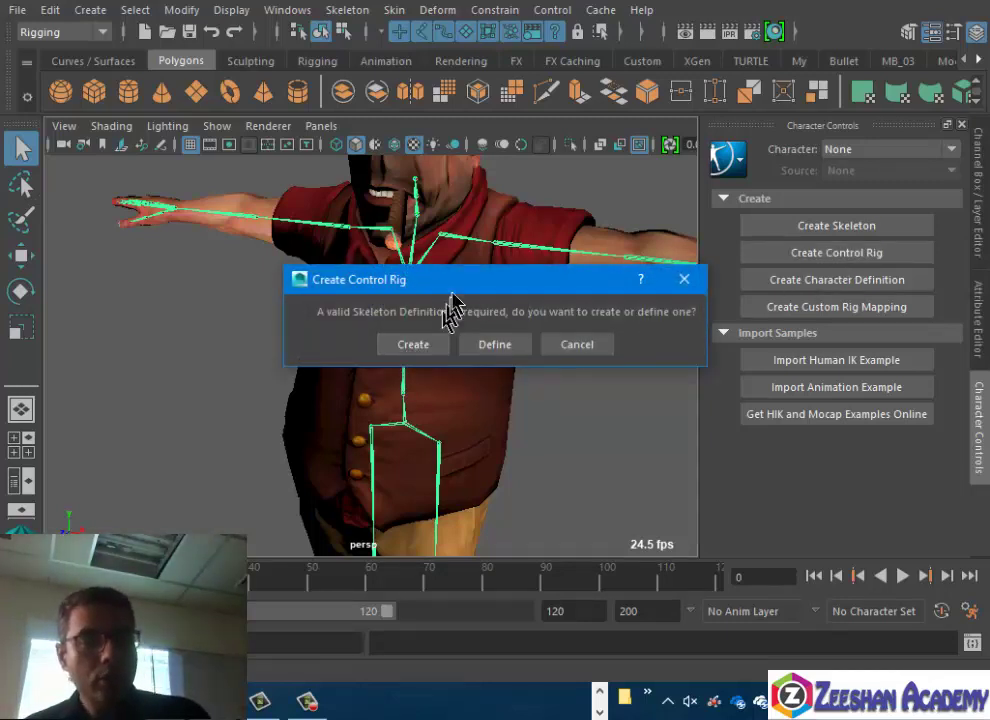
drag(445, 281, 420, 281)
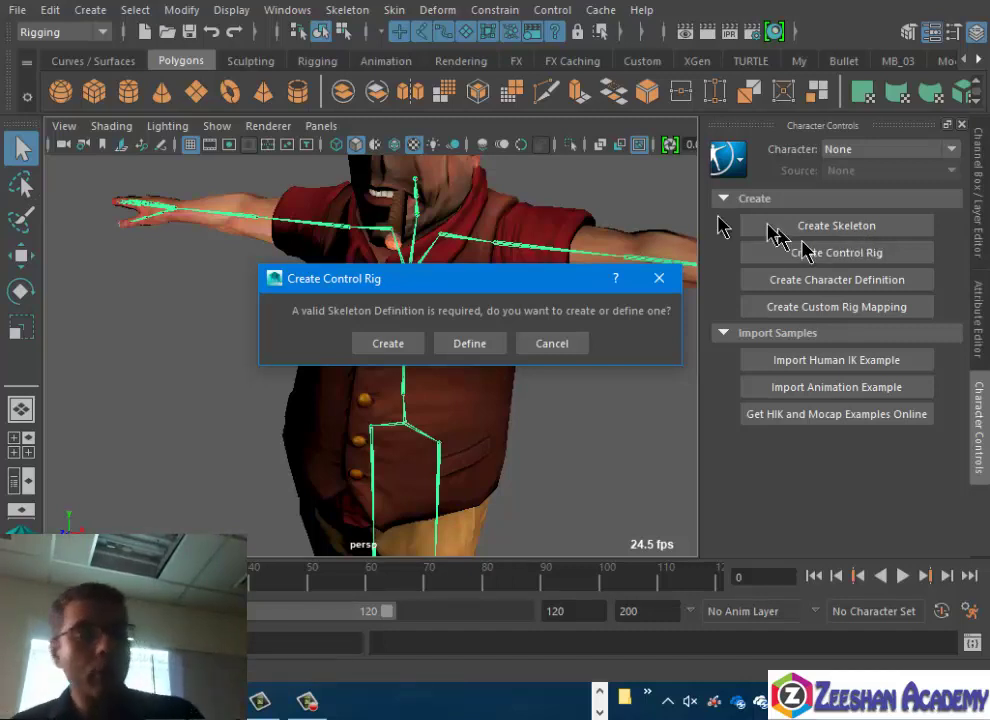
drag(537, 281, 518, 281)
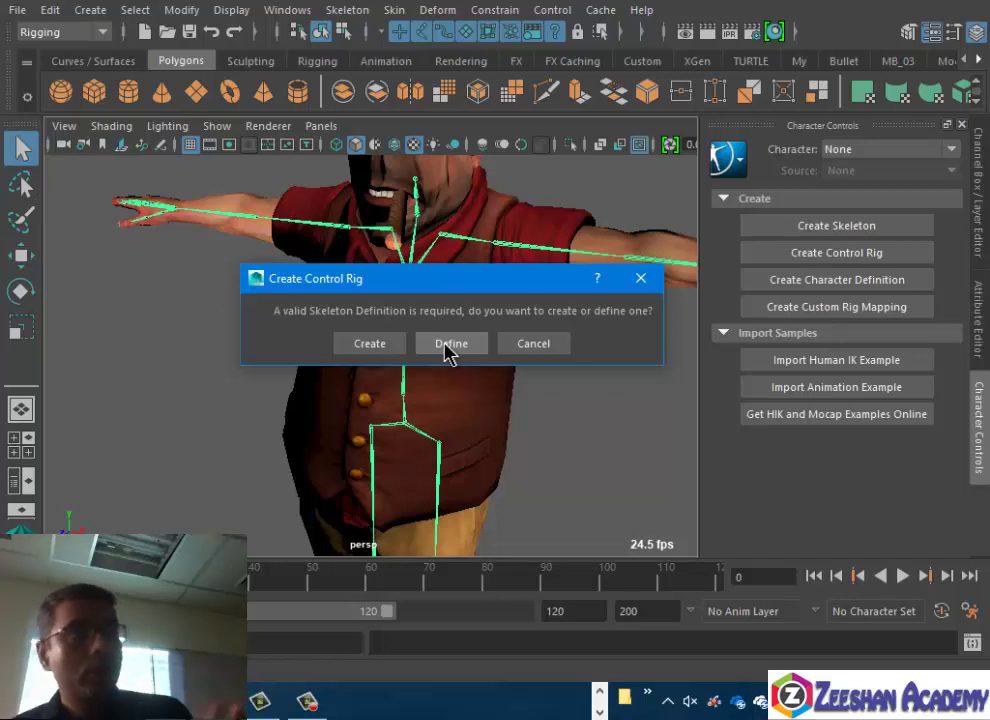
click(446, 345)
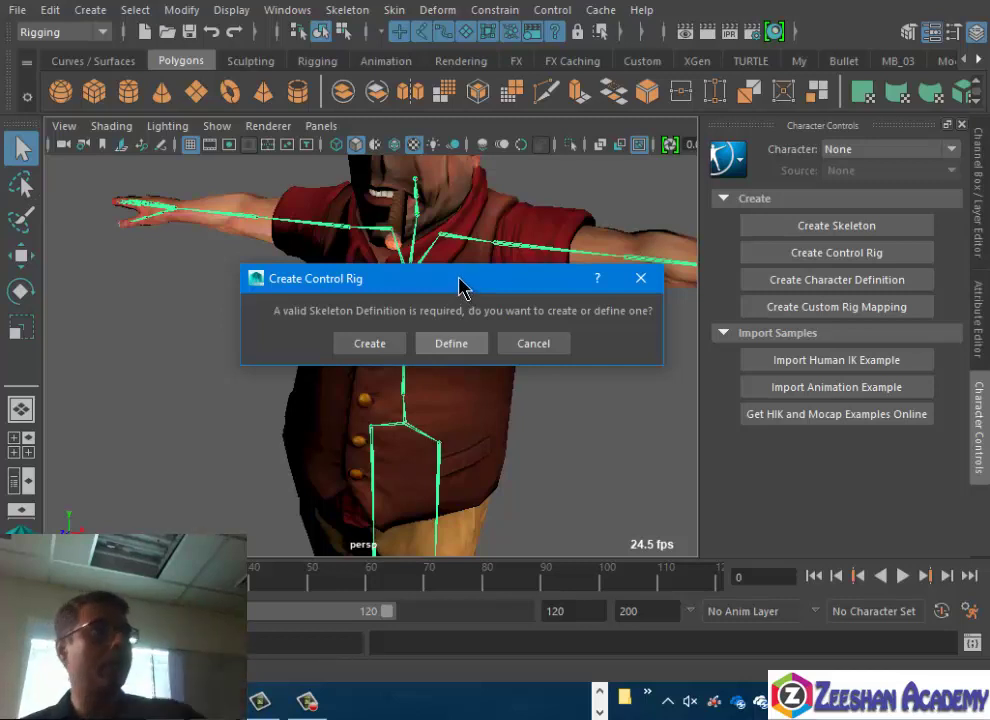
click(449, 345)
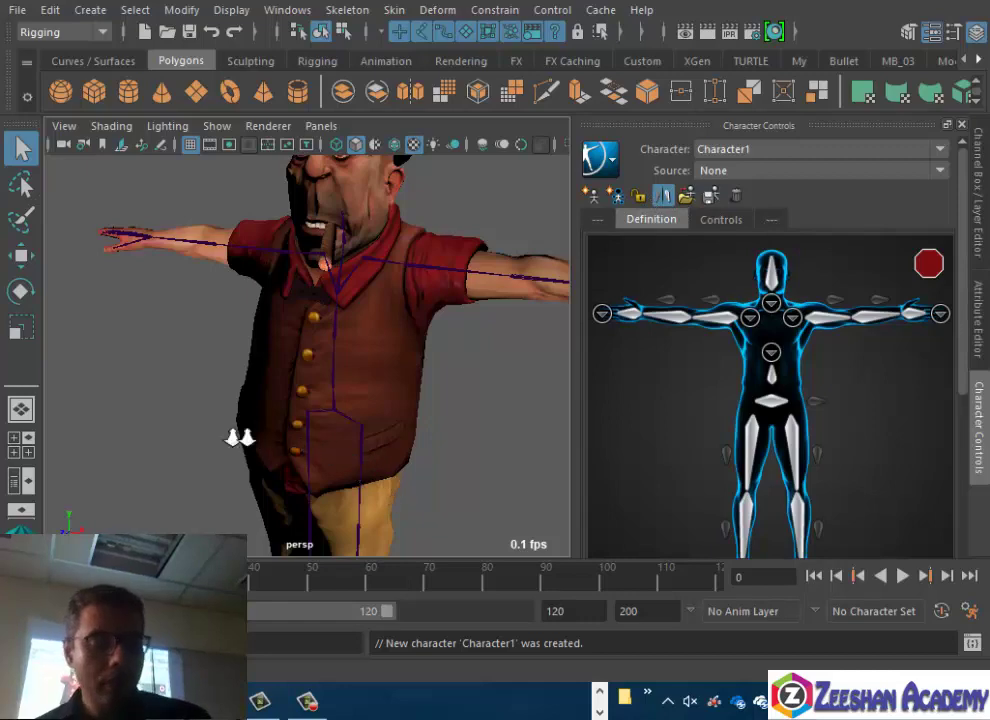
Raise the joint display size to 1.59 so the arm and hand joints are easier to pick
alt+right_drag(239, 435, 401, 428)
alt+drag(401, 428, 395, 240)
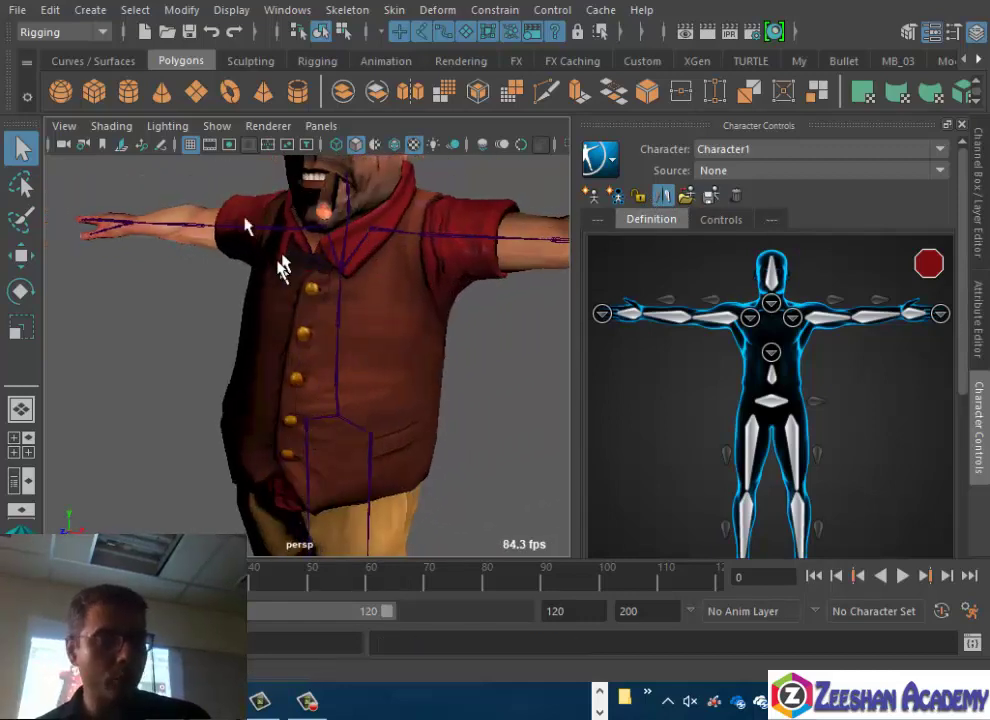
click(229, 10)
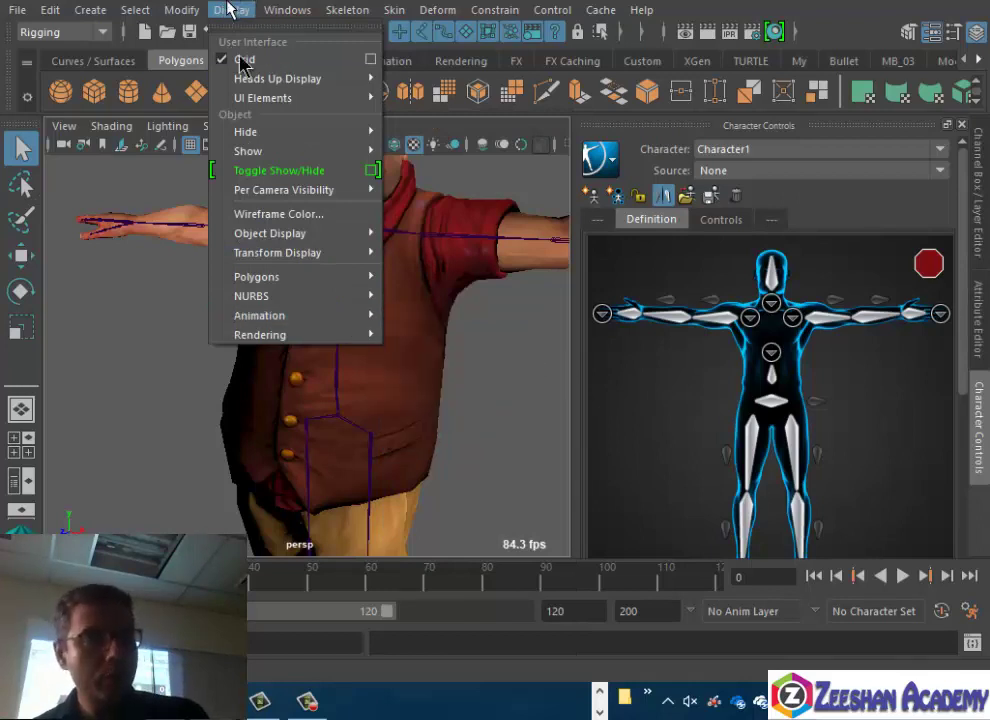
click(440, 376)
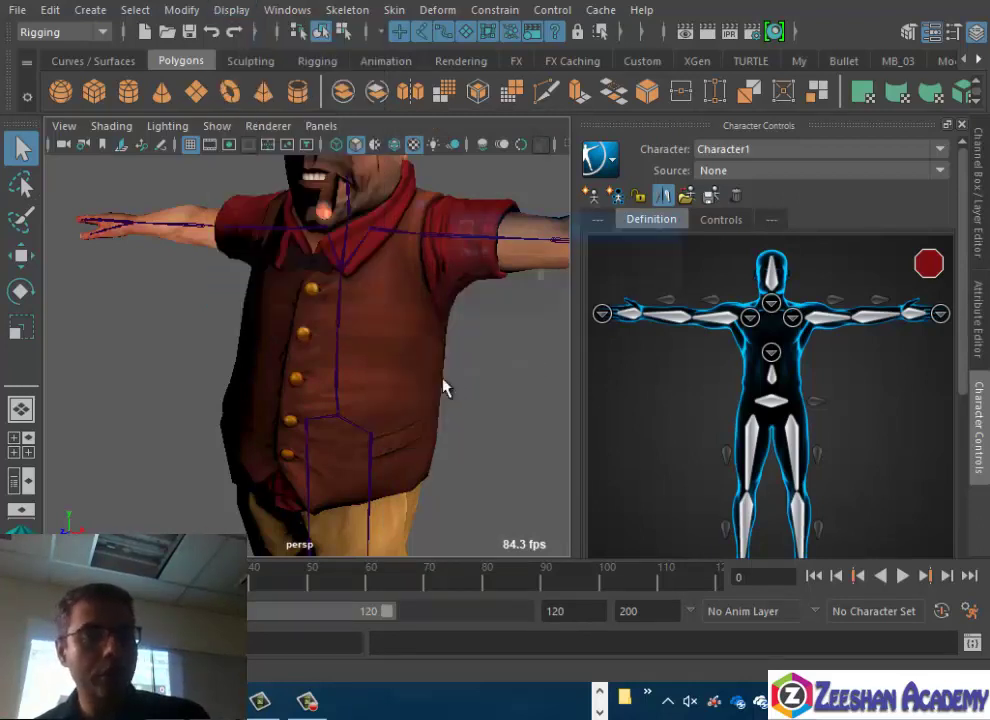
ctrl+drag(501, 279, 578, 285)
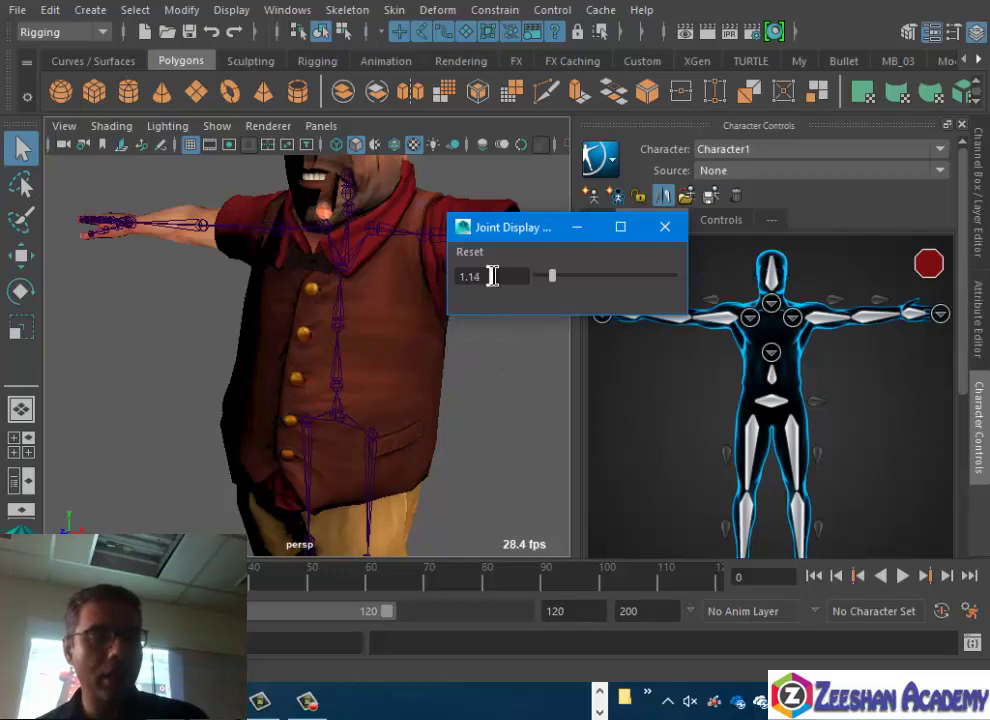
ctrl+drag(492, 277, 535, 273)
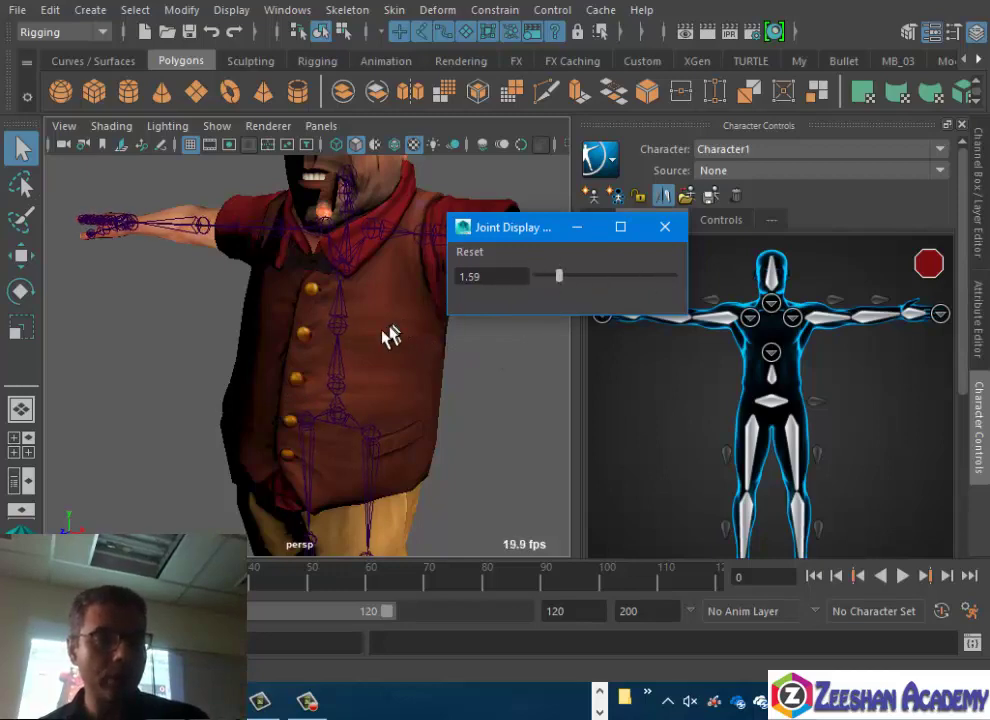
alt+middle_drag(390, 337, 166, 335)
mouse_move(166, 335)
alt+mouse_down()
mouse_move(250, 365)
mouse_move(221, 389)
alt+mouse_up()
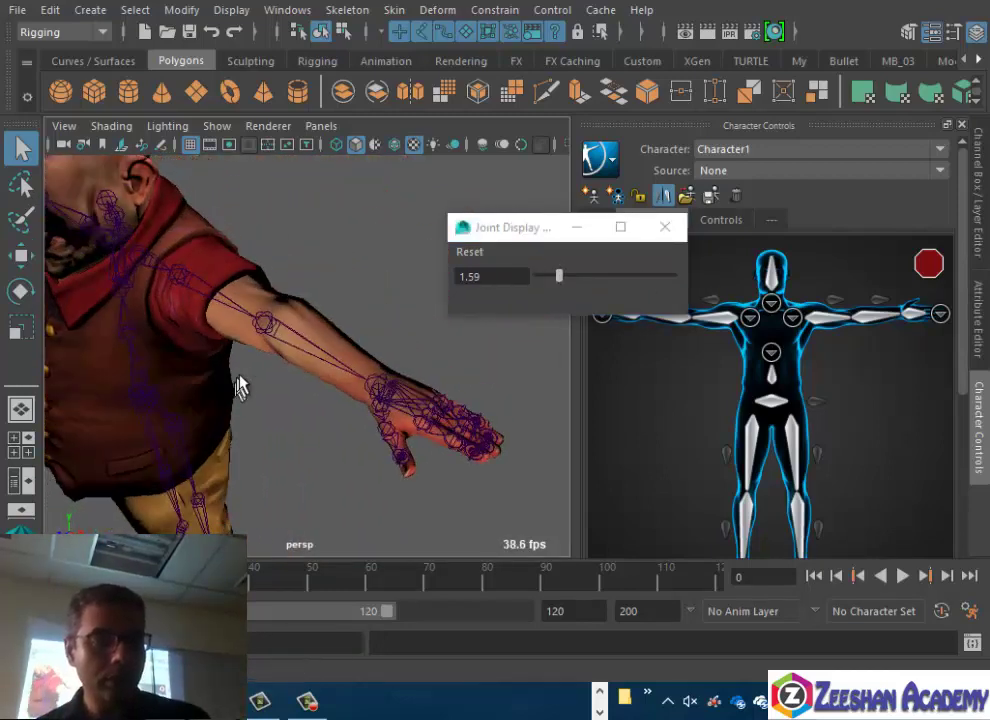
click(668, 230)
mouse_move(261, 453)
alt+mouse_down()
mouse_move(438, 353)
mouse_move(475, 354)
alt+mouse_up()
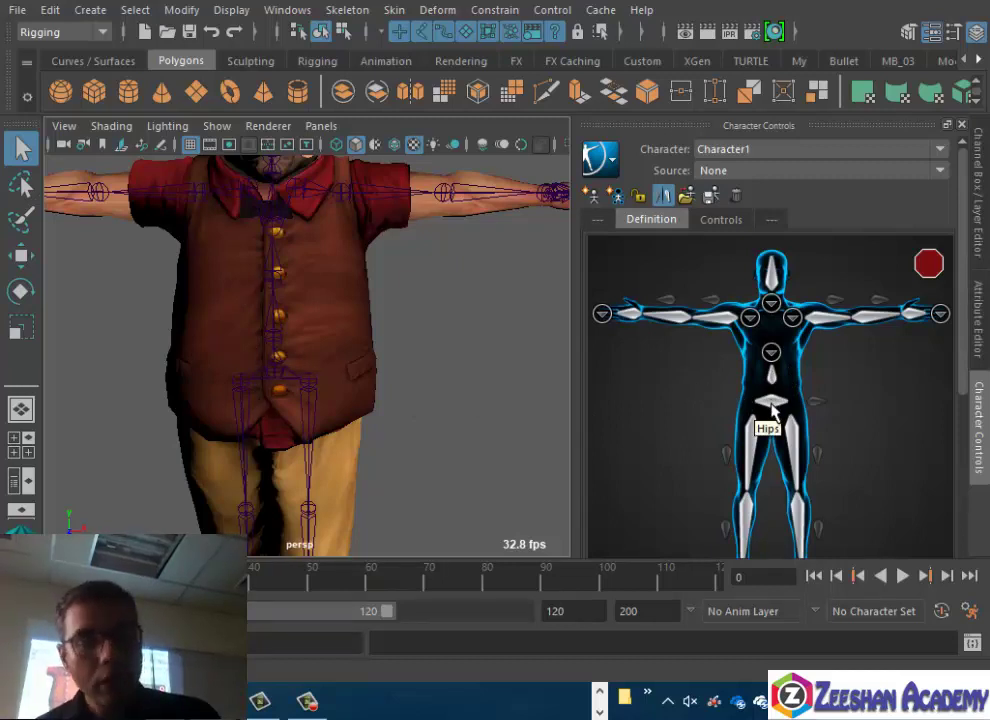
Map the Hips slot to the skeleton's hips joint
click(771, 405)
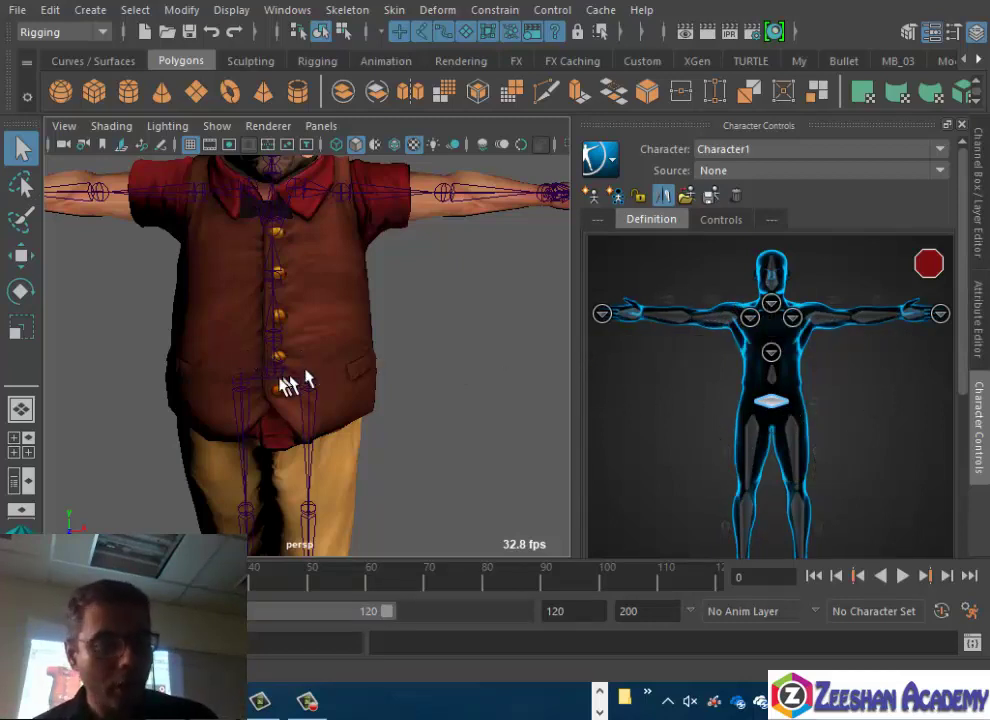
click(278, 380)
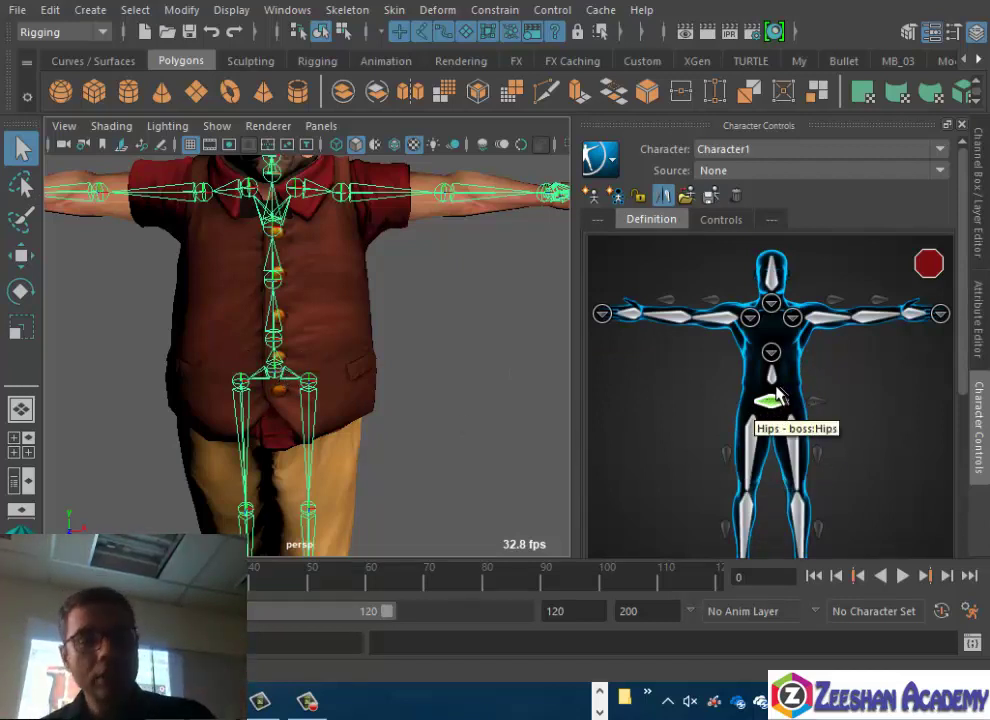
click(620, 369)
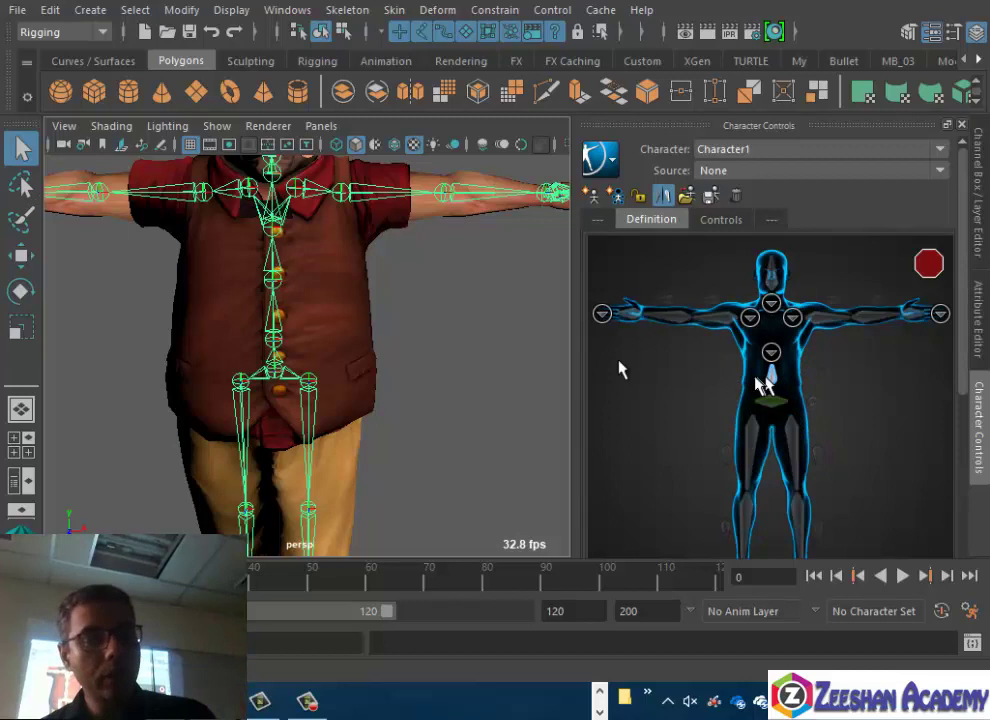
click(275, 346)
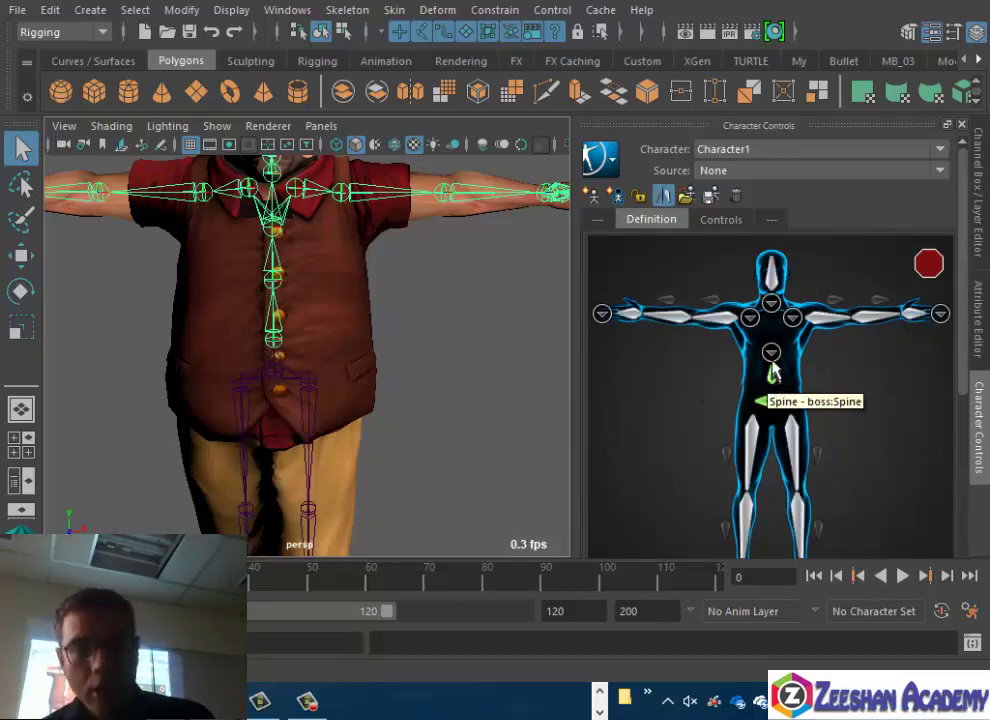
In Spine View, assign the two lowest spine joints to the Spine and Spine1 slots
click(771, 352)
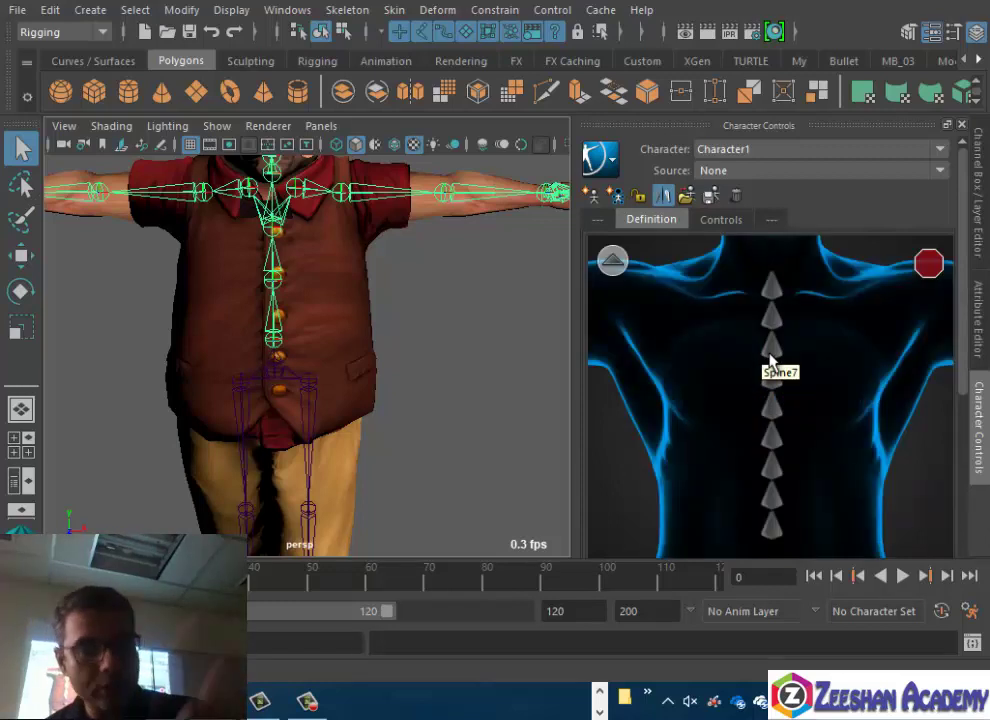
click(609, 262)
click(771, 352)
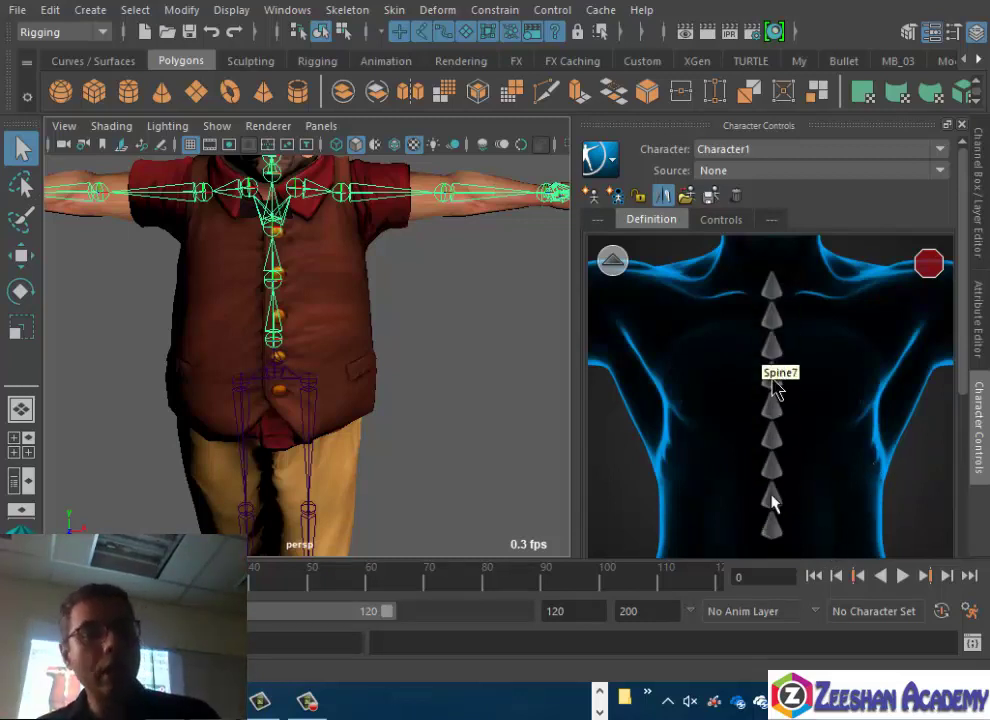
click(771, 528)
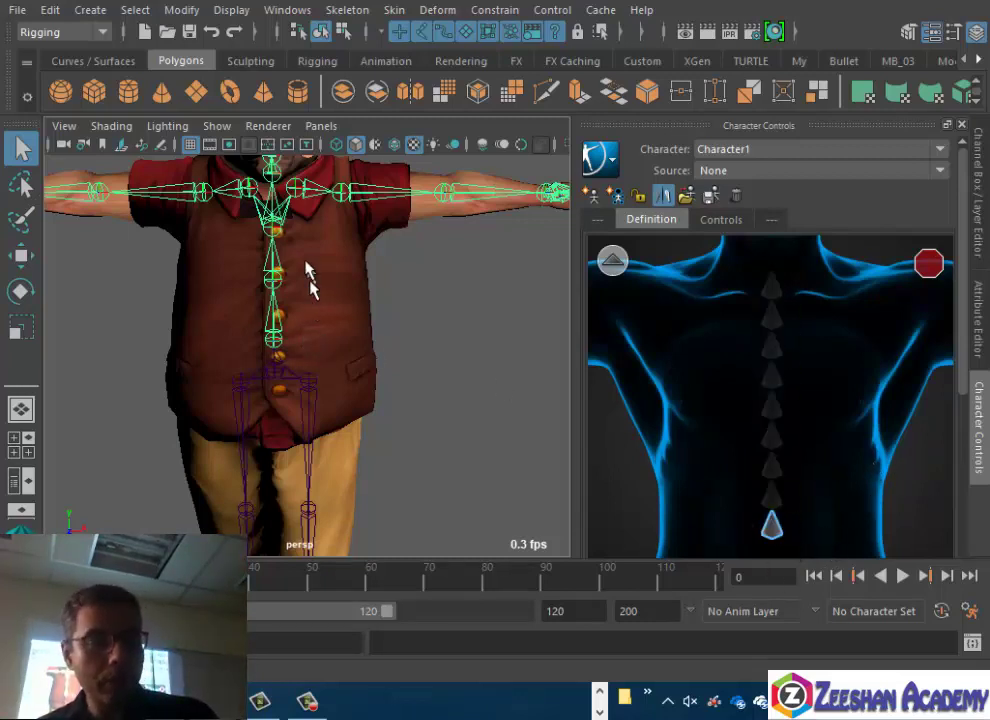
click(275, 280)
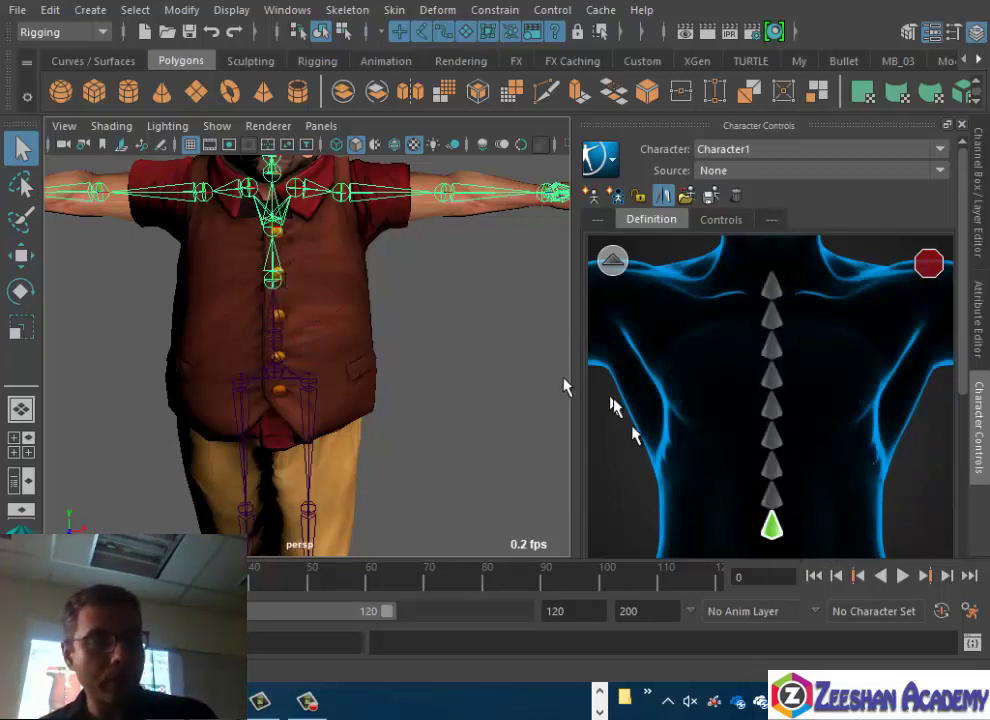
click(771, 497)
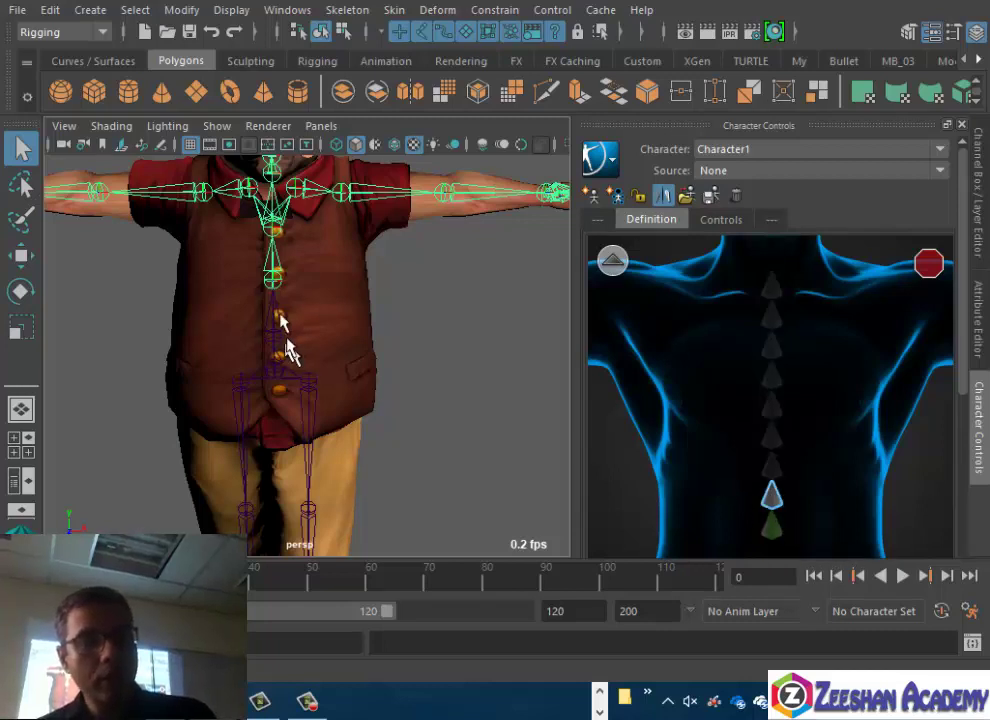
click(277, 230)
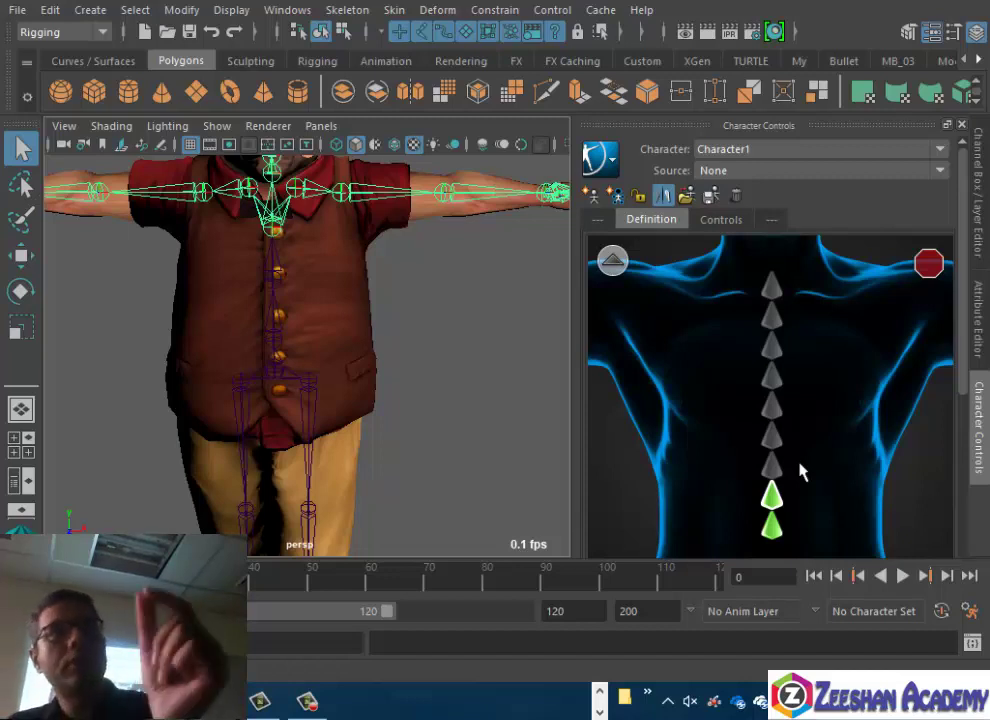
Assign the shoulder joints to the left shoulder and RightShoulderExtra slots in the shoulder close-up
click(611, 259)
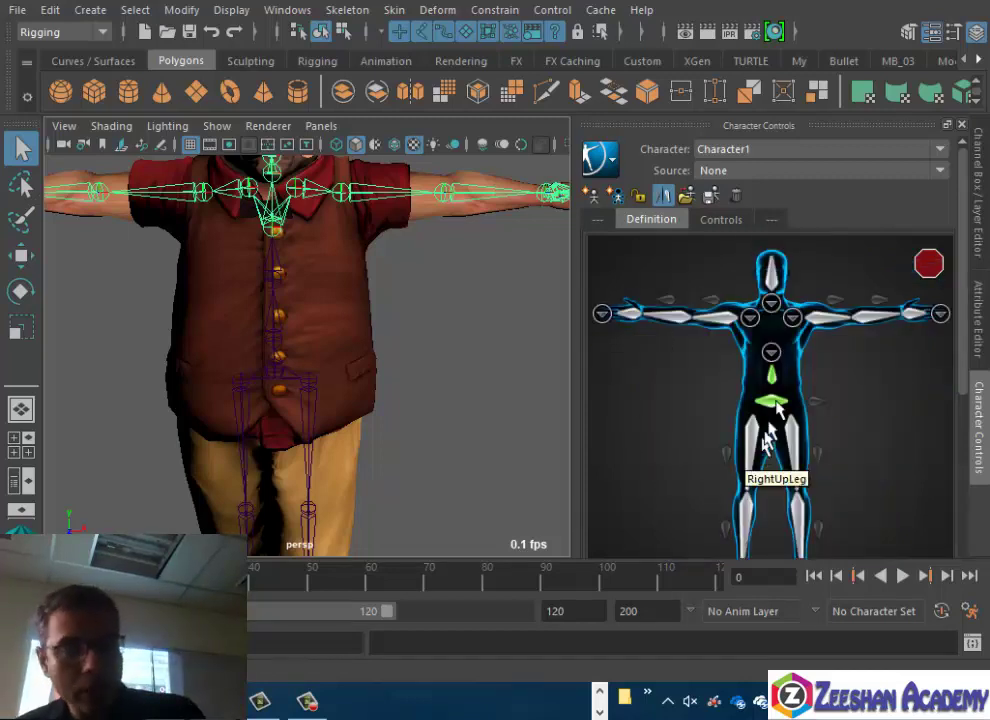
alt+middle_drag(370, 445, 349, 464)
scroll(325, 442, up, 2)
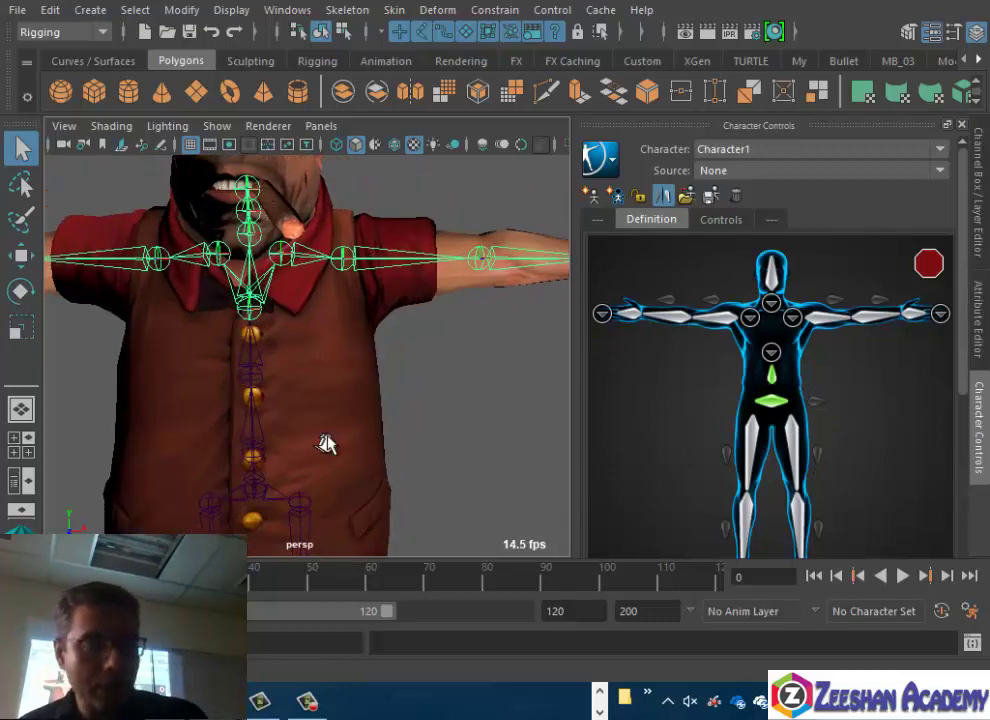
click(790, 318)
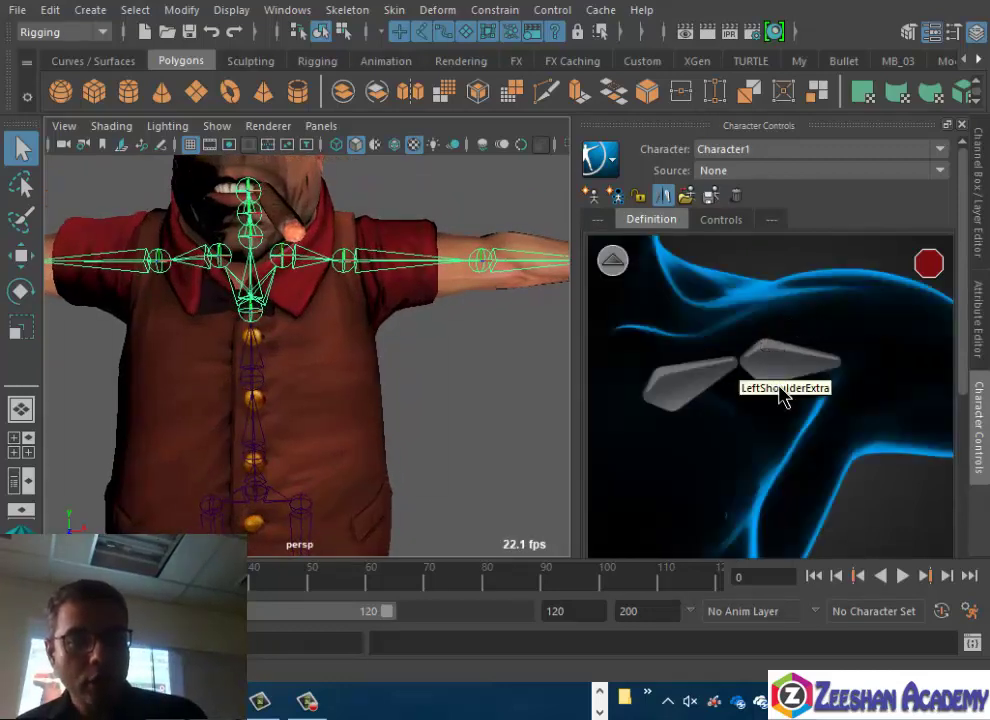
click(848, 378)
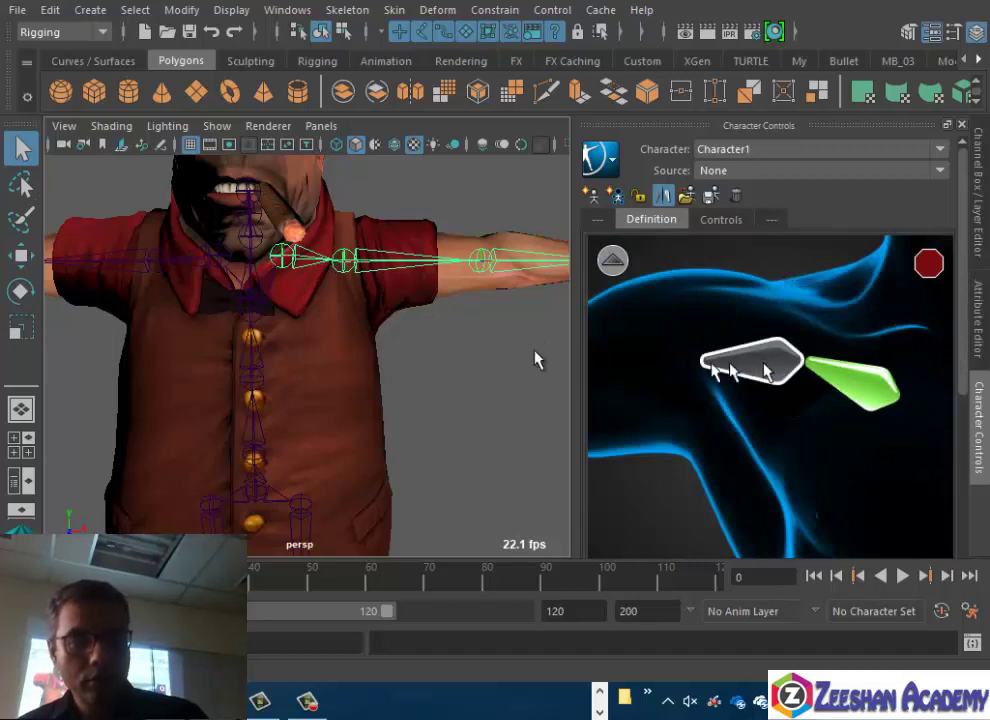
click(808, 383)
click(781, 375)
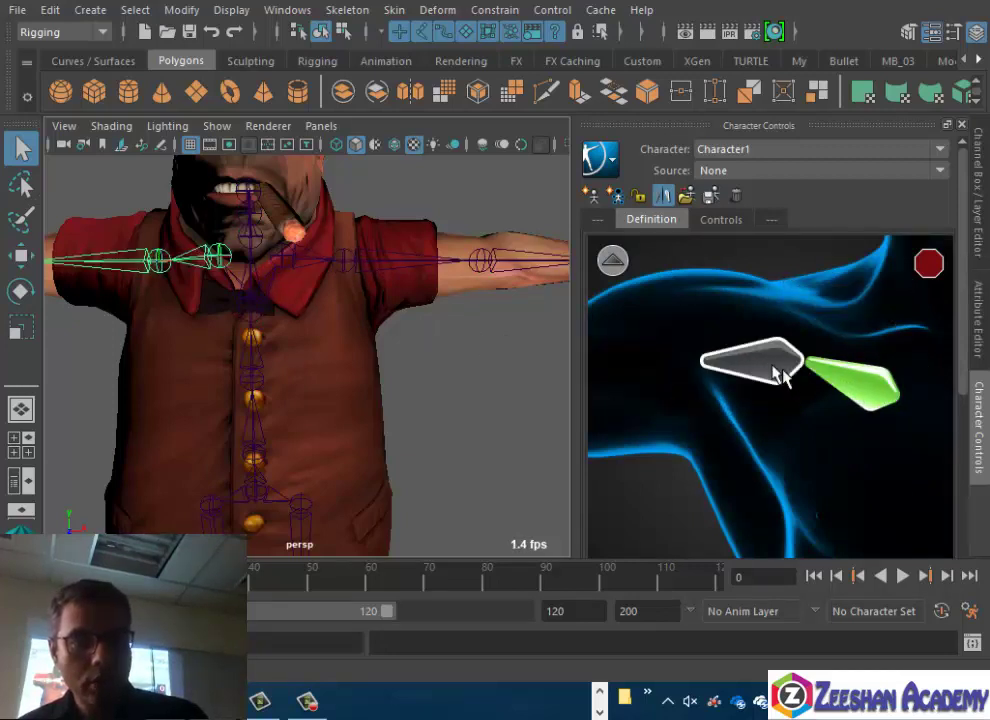
In Full Body View, map LeftArm and the right forearm slots to the viewport arm joints
click(613, 260)
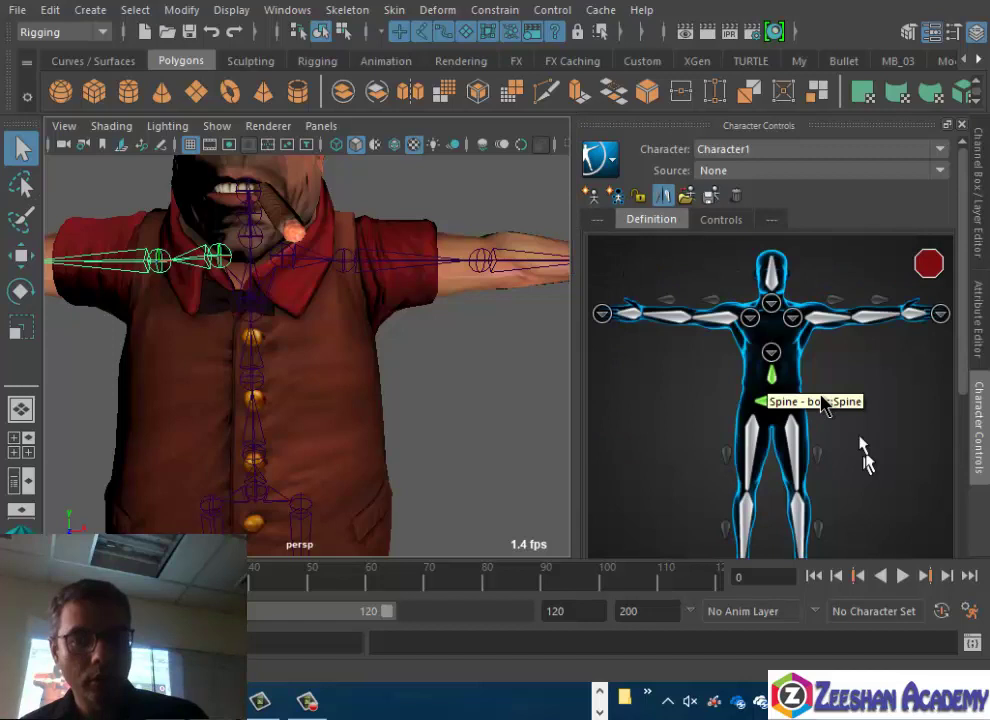
right_click(748, 338)
click(827, 318)
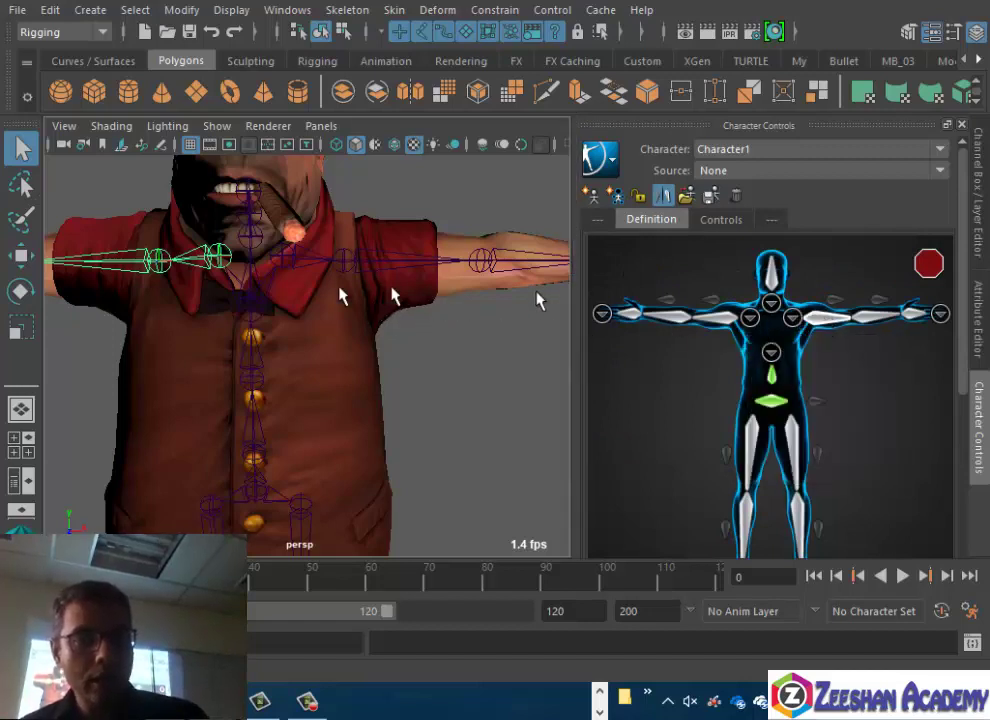
click(792, 320)
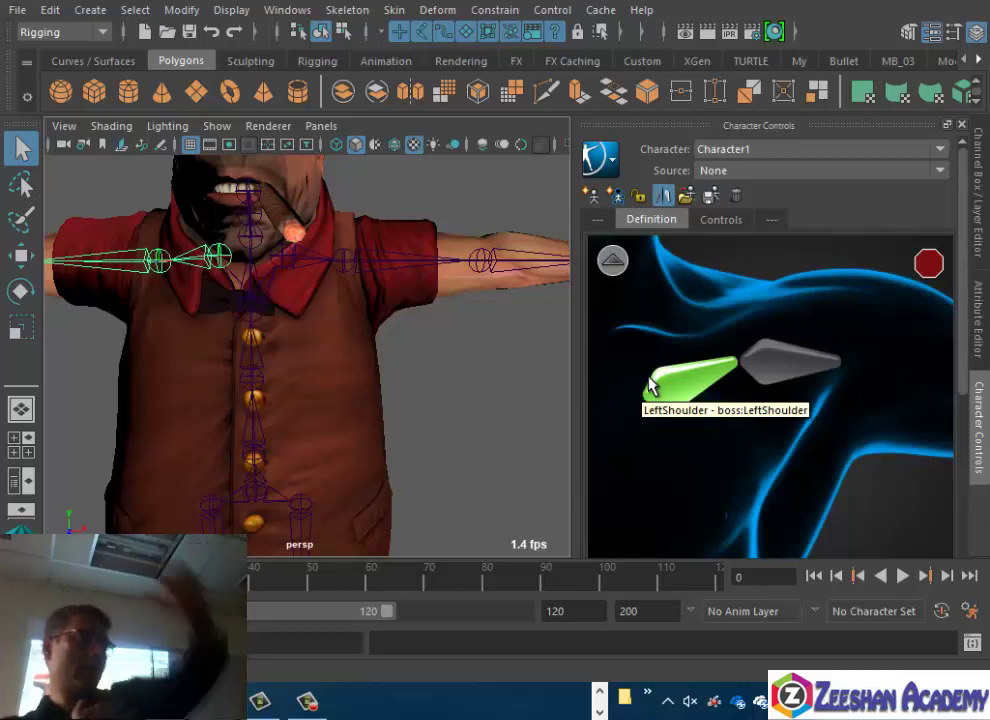
click(612, 260)
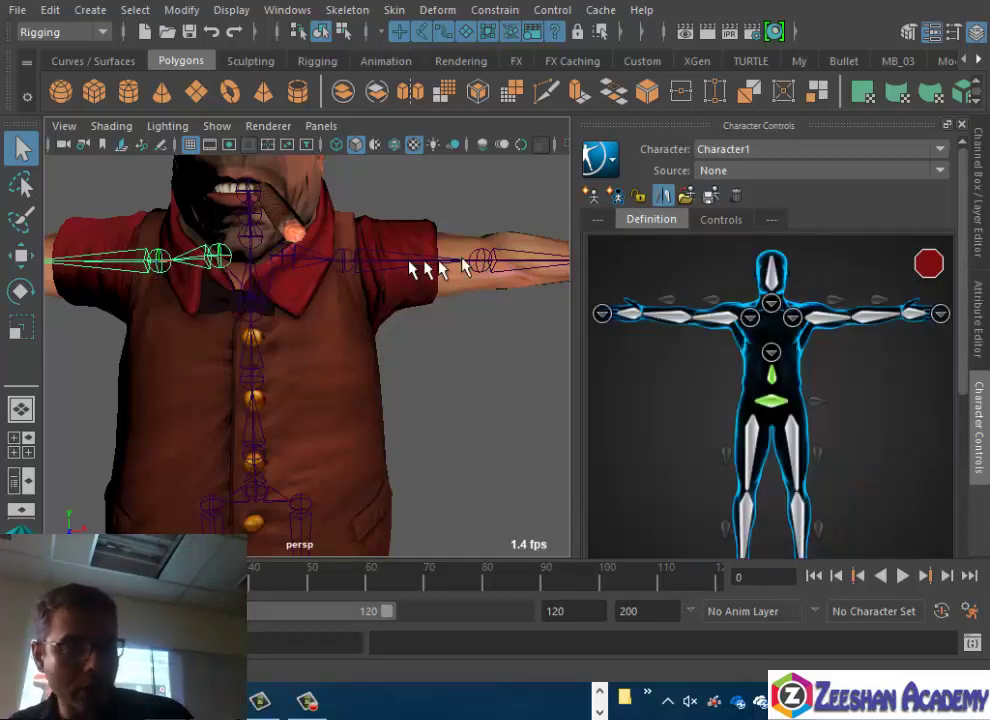
click(842, 322)
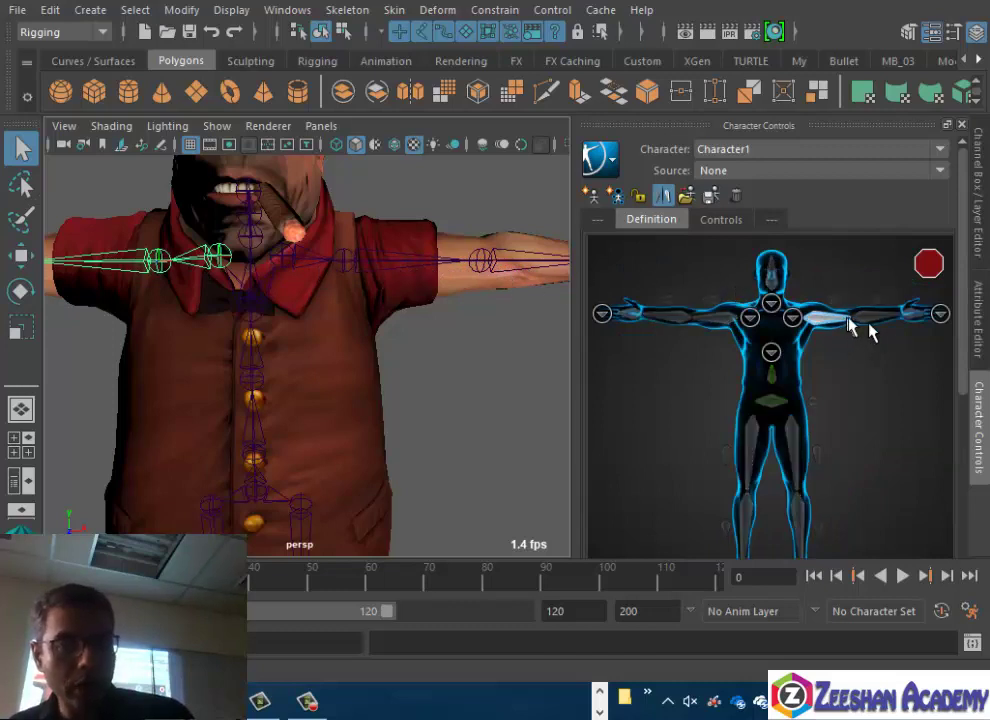
click(371, 263)
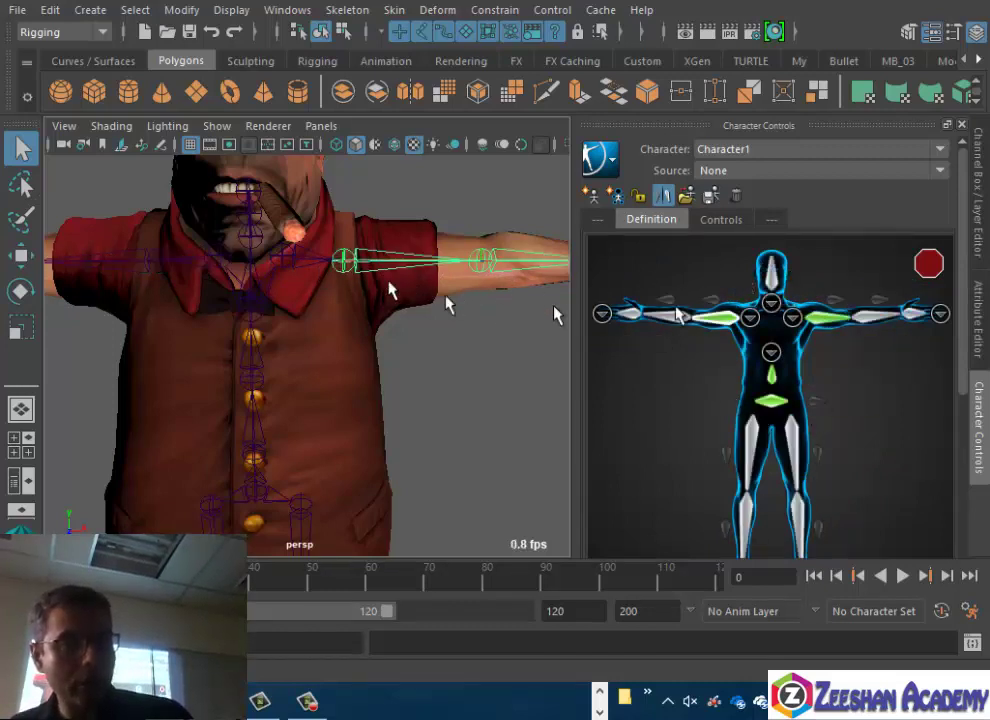
click(517, 265)
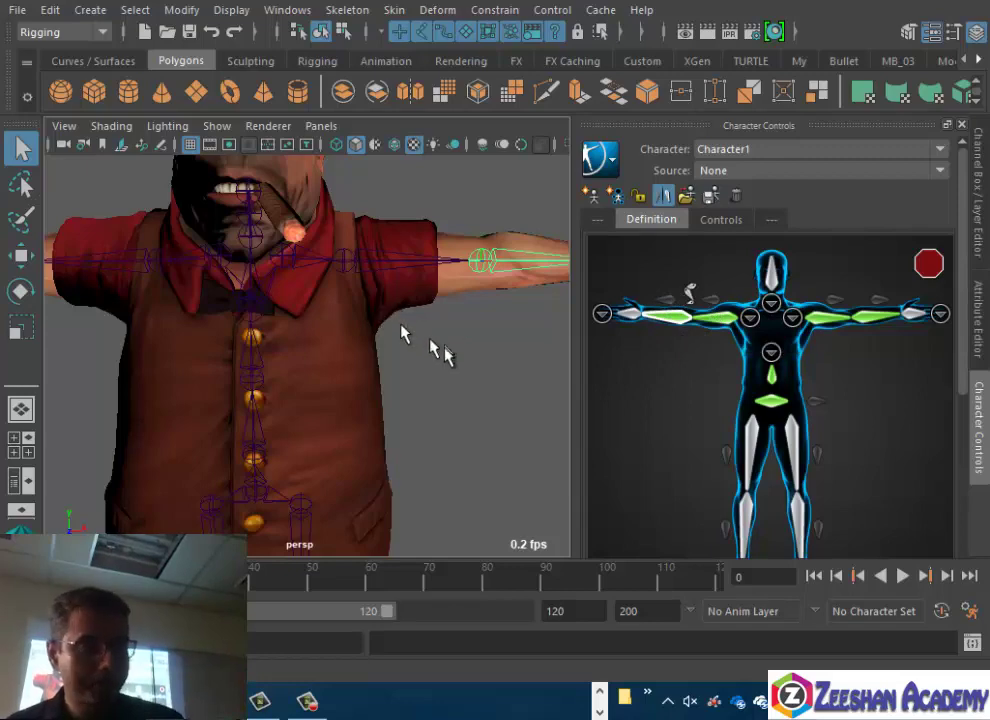
Zoom onto the character's hand and switch the definition to the hands close-up
alt+middle_drag(409, 336, 250, 410)
alt+right_drag(250, 410, 455, 380)
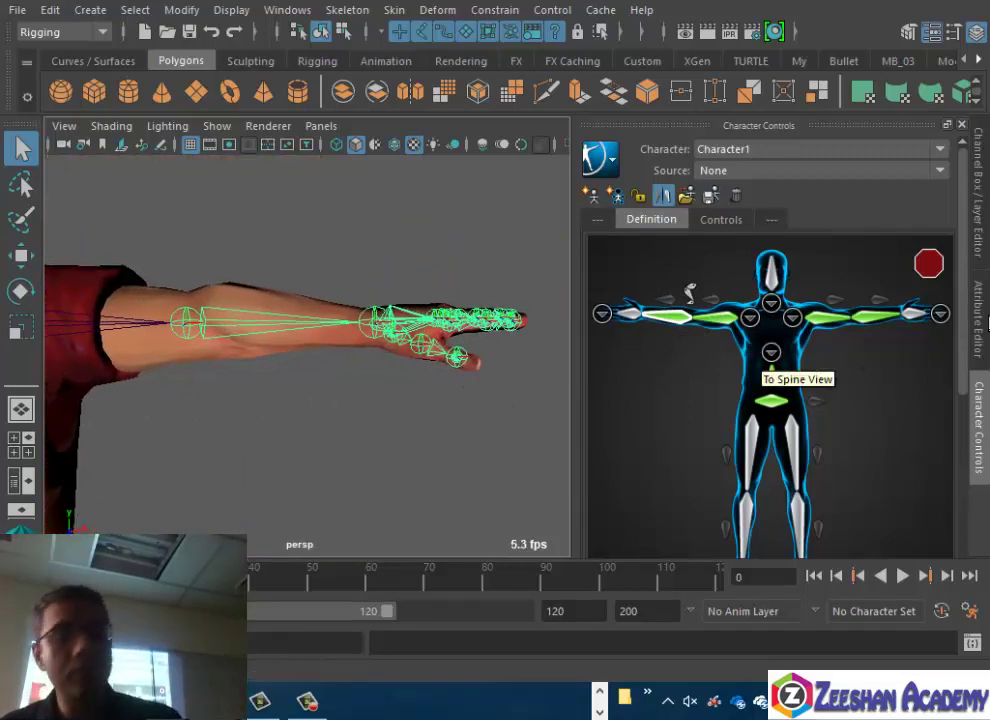
click(915, 314)
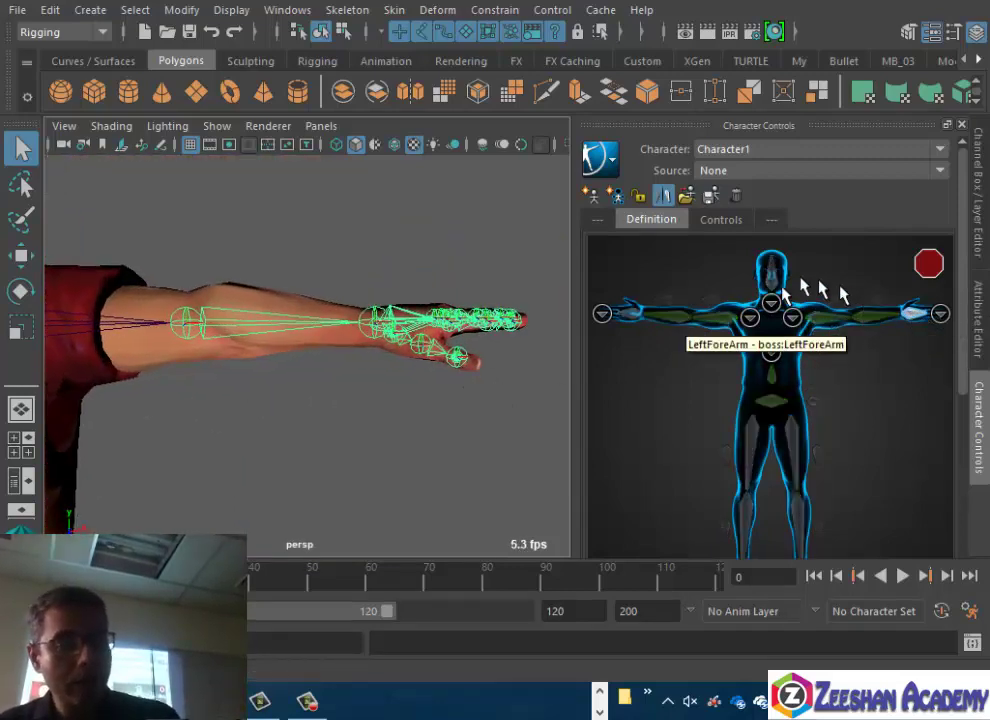
alt+drag(340, 420, 360, 385)
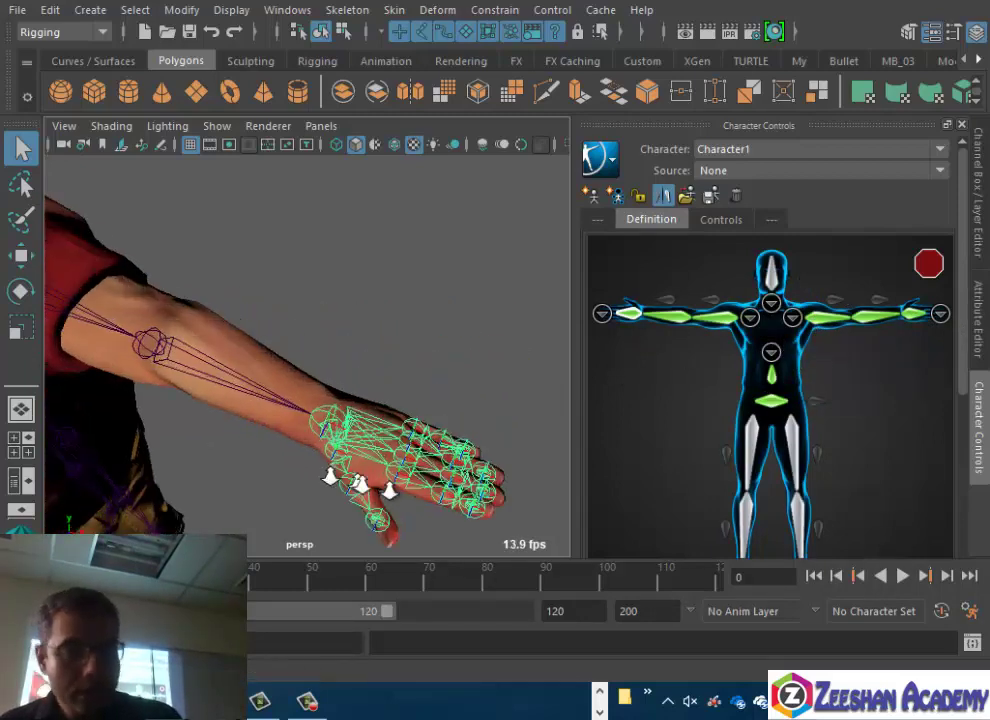
scroll(386, 425, up, 5)
alt+drag(386, 425, 420, 380)
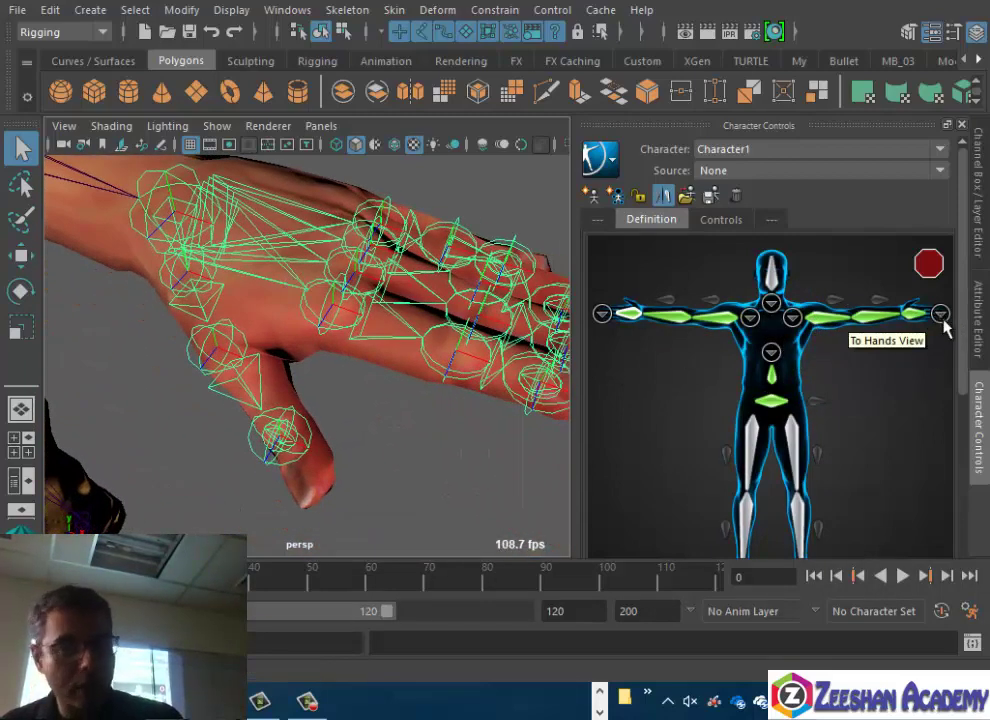
click(940, 314)
mouse_move(420, 490)
alt+mouse_down()
mouse_move(287, 427)
mouse_move(197, 412)
alt+mouse_up()
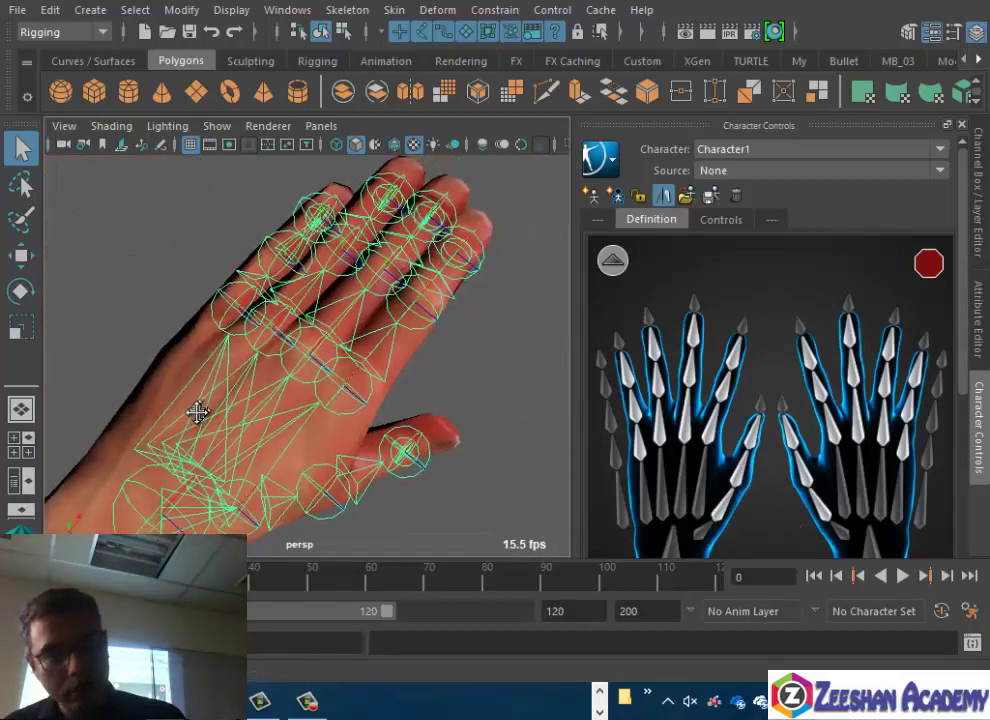
Map the thumb joint to the LeftHandThumb1 slot
click(730, 505)
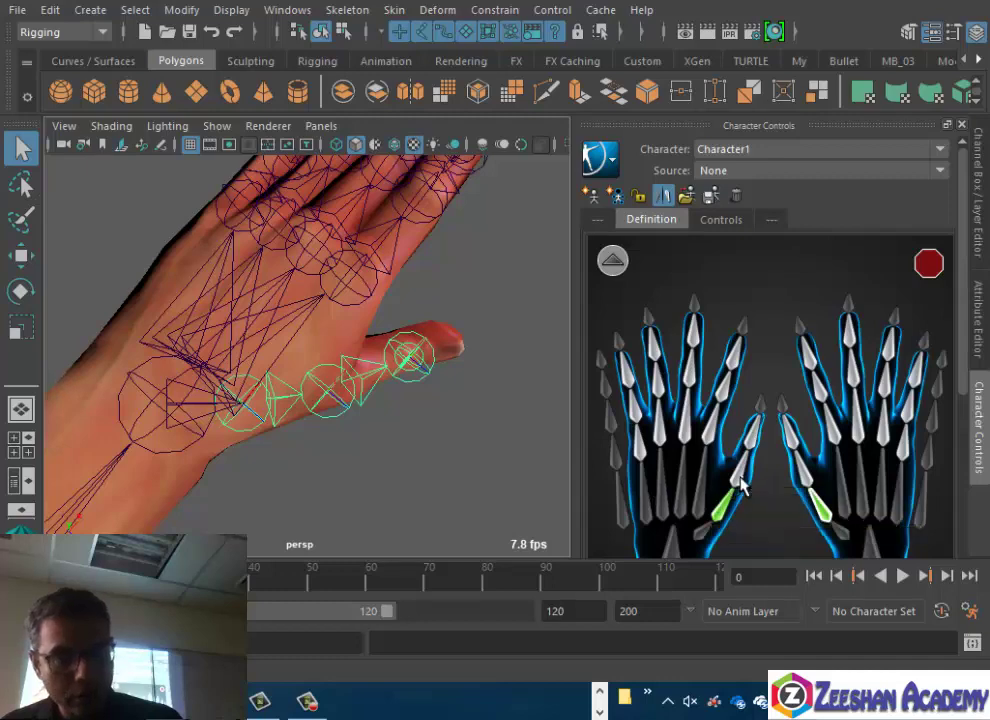
click(350, 395)
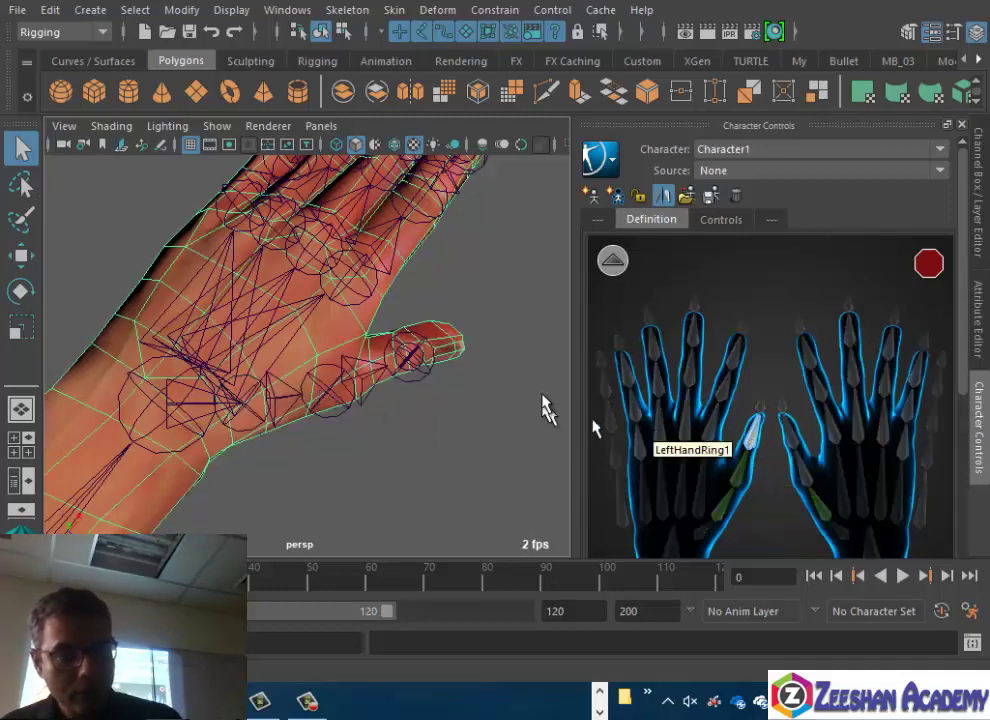
click(409, 358)
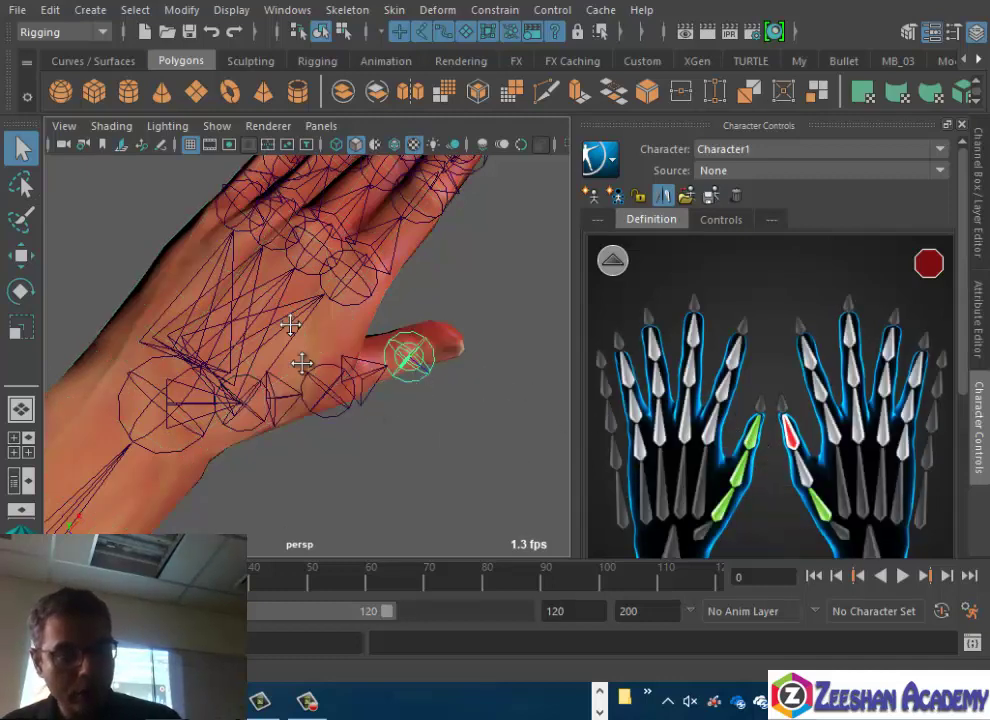
alt+drag(302, 363, 380, 372)
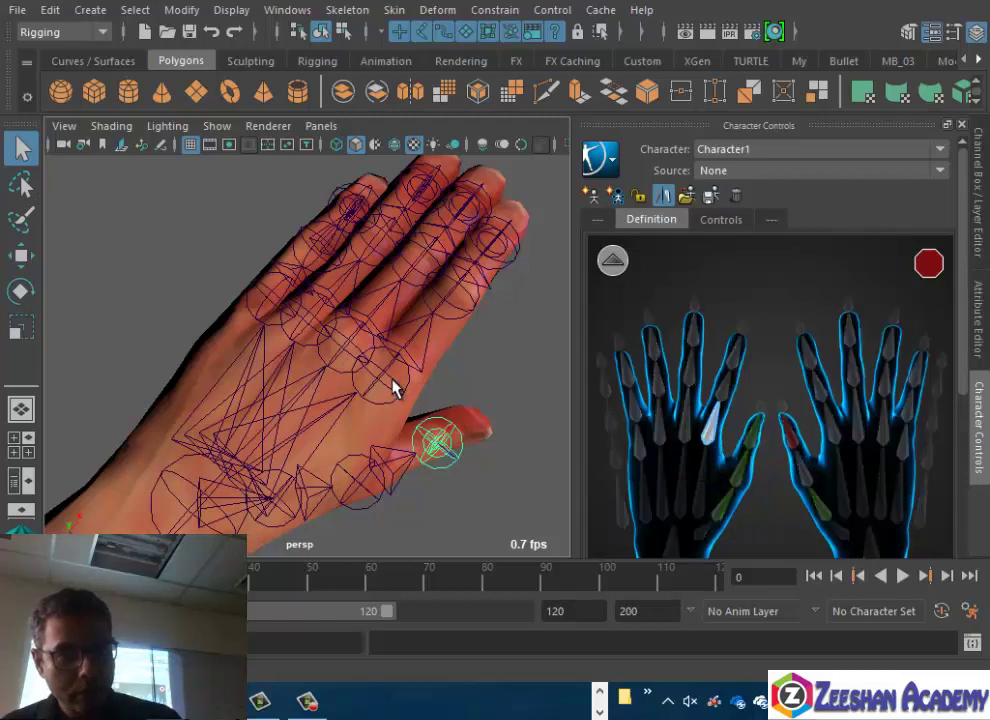
click(723, 386)
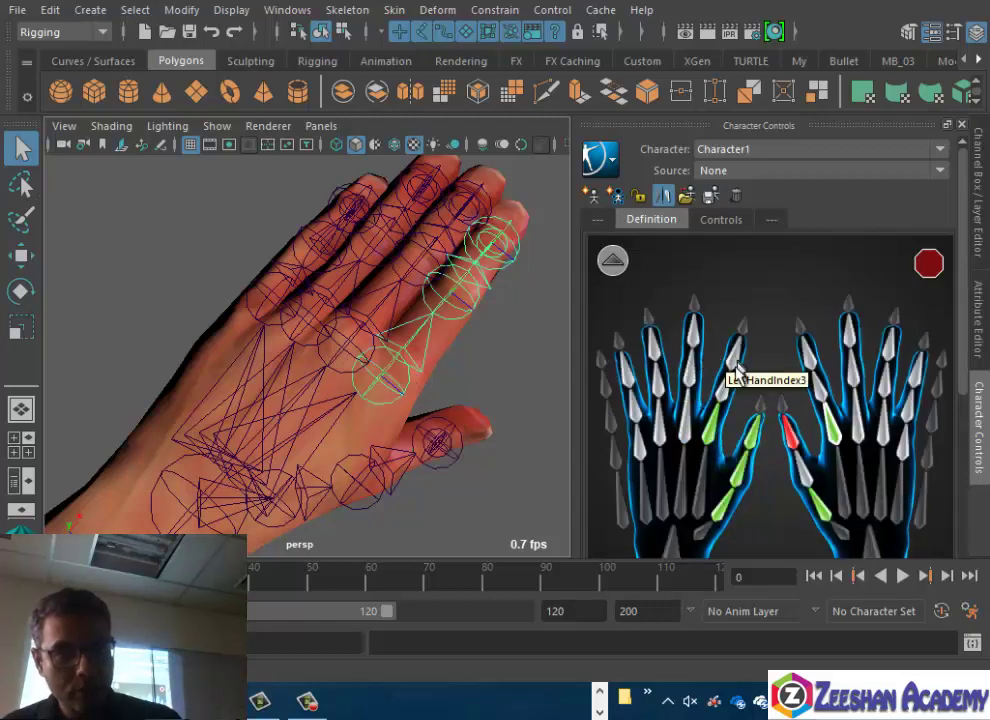
Assign finger joints to the index, LeftInHandExtraFinger and LeftHandRing1 slots, raising the Bone Already Assigned prompt
click(484, 307)
click(818, 647)
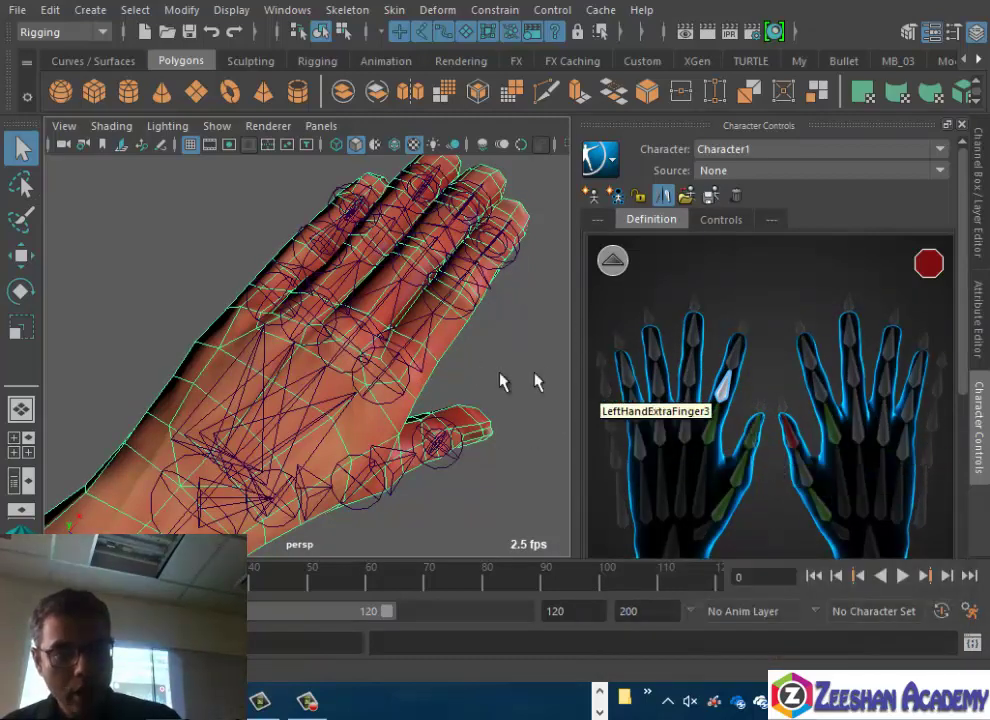
click(463, 314)
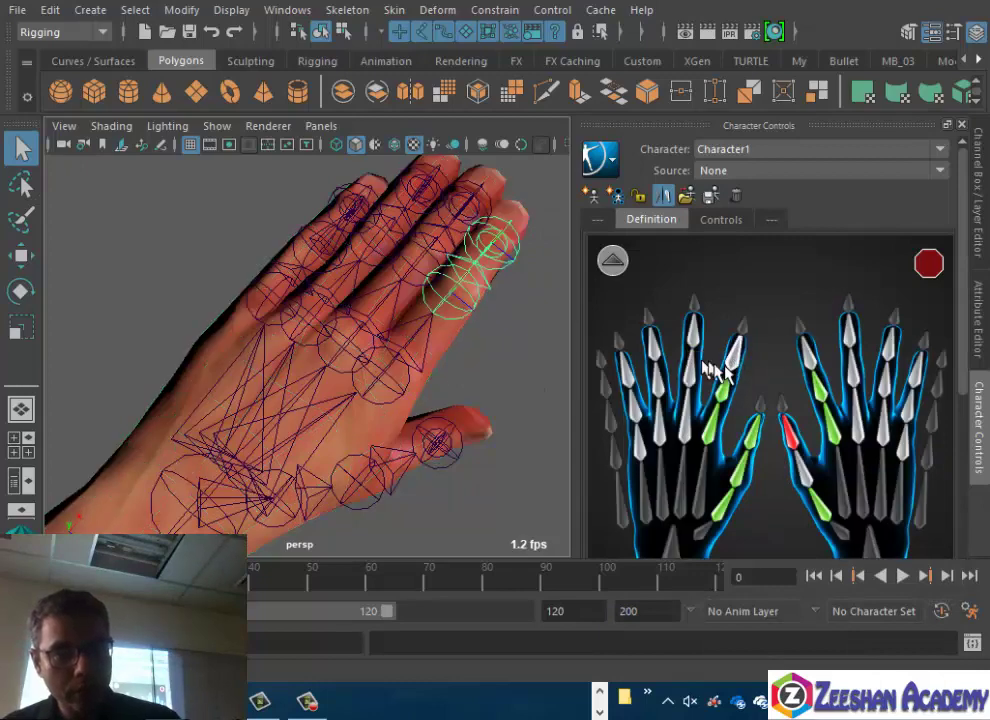
click(726, 368)
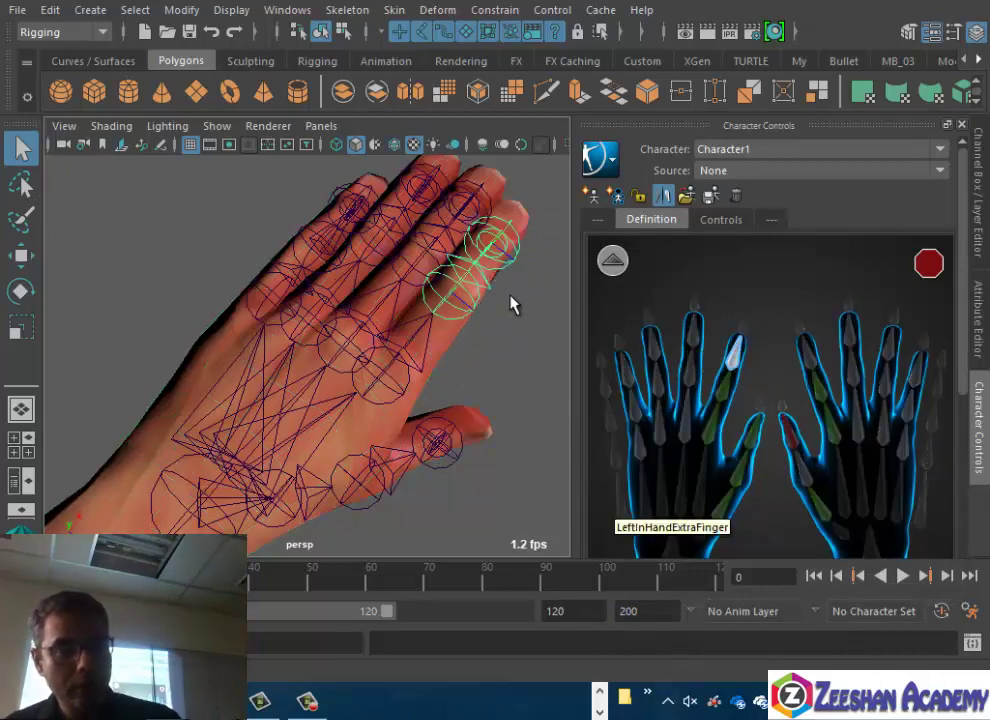
click(685, 420)
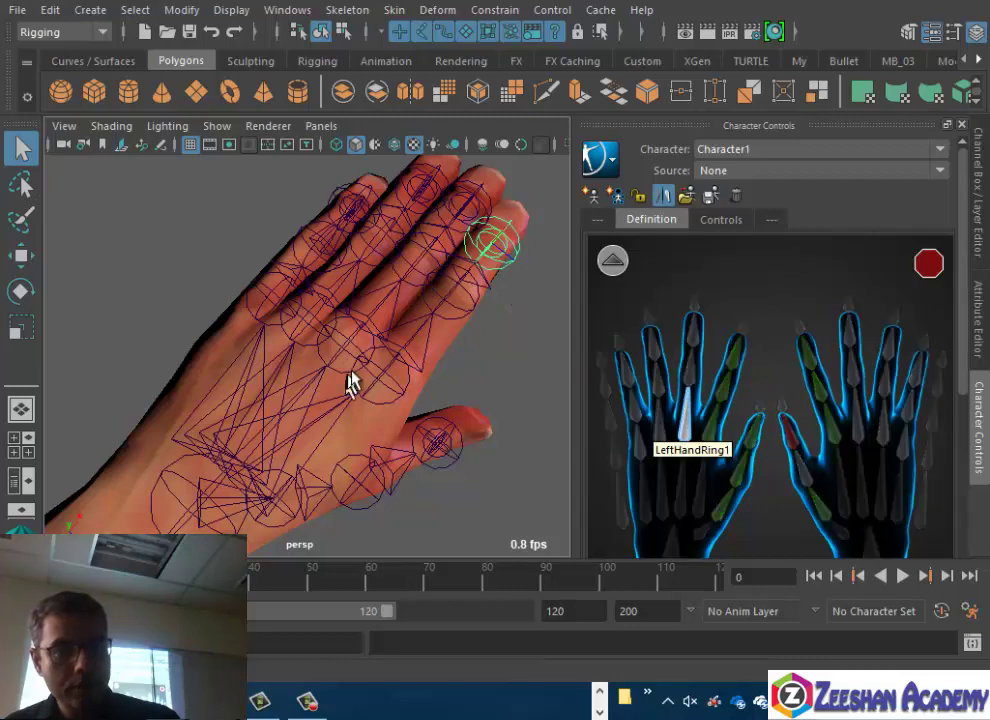
click(372, 360)
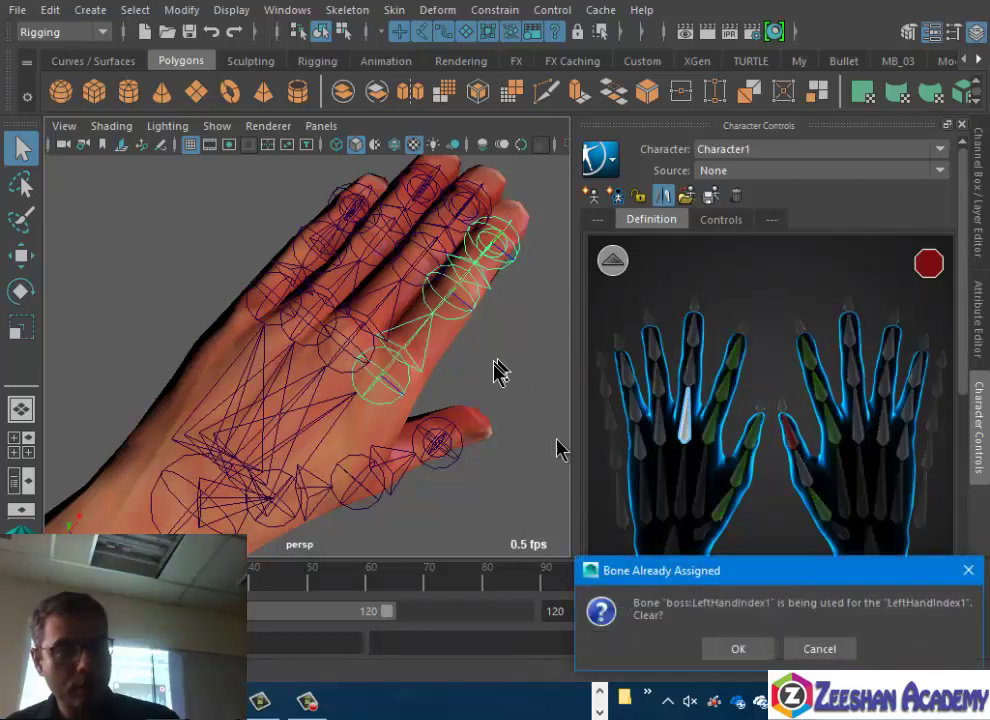
Keep the existing LeftHandIndex1 assignment and map the middle finger joint chain
click(845, 650)
click(360, 345)
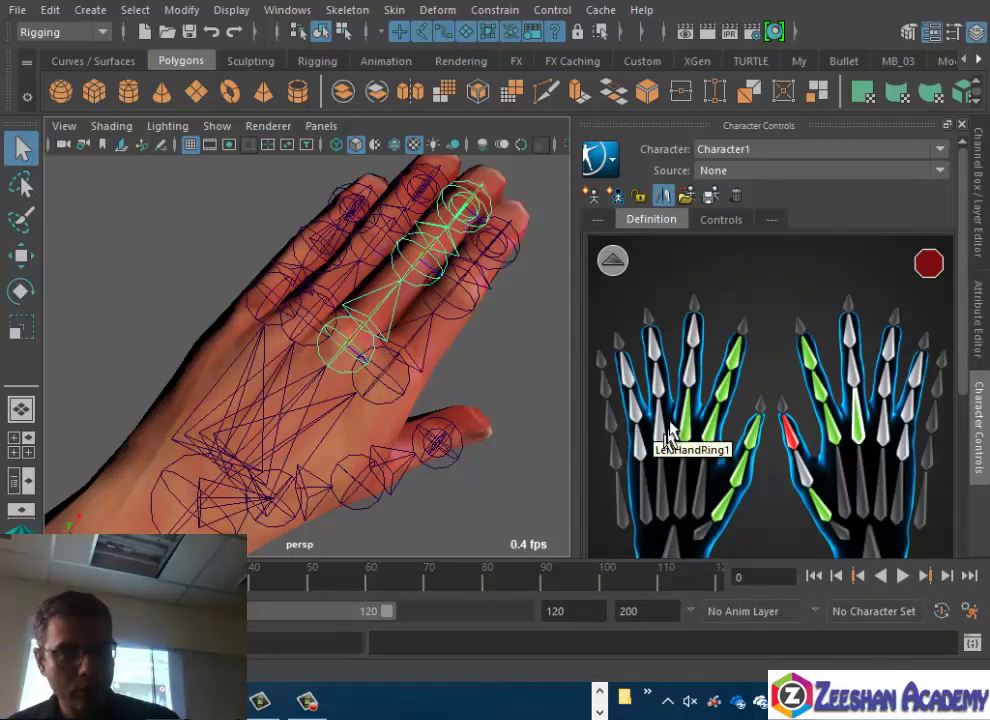
click(687, 370)
click(412, 278)
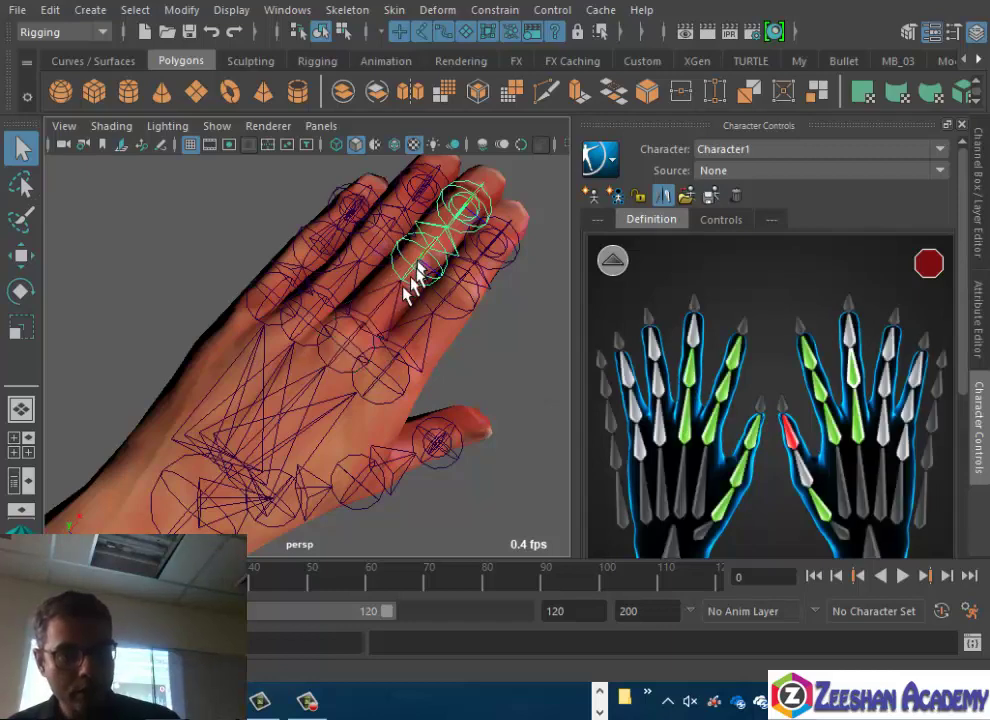
mouse_move(412, 278)
alt+mouse_down()
mouse_move(500, 290)
mouse_move(453, 287)
mouse_move(320, 398)
mouse_move(347, 409)
alt+mouse_up()
Map the ring and pinky finger chains plus the outer extra finger slot
click(690, 343)
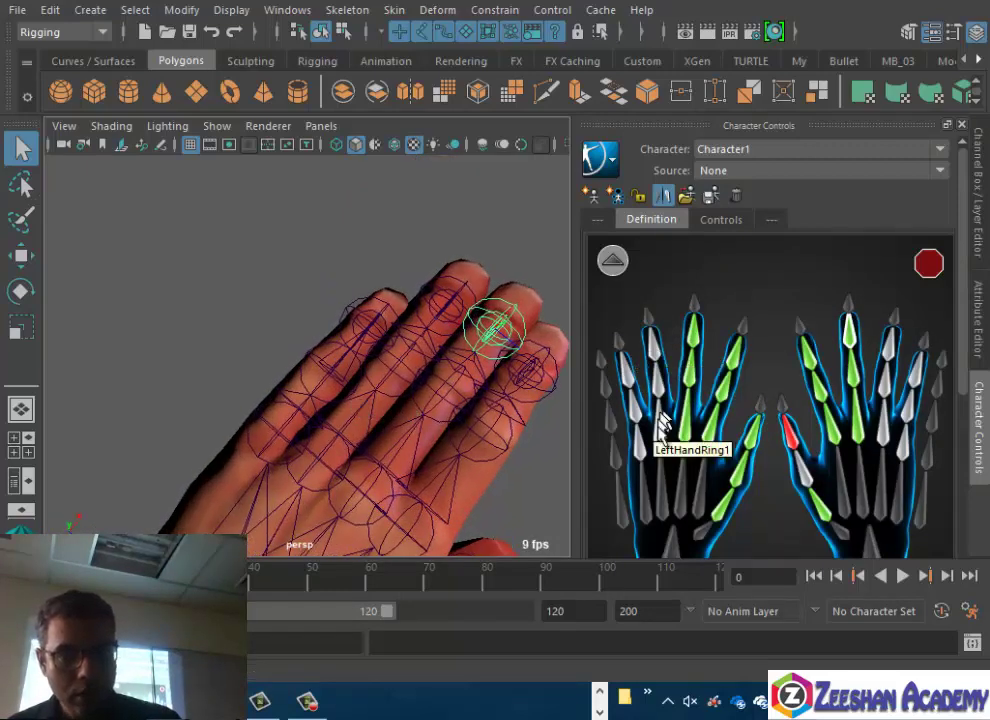
click(660, 409)
click(350, 453)
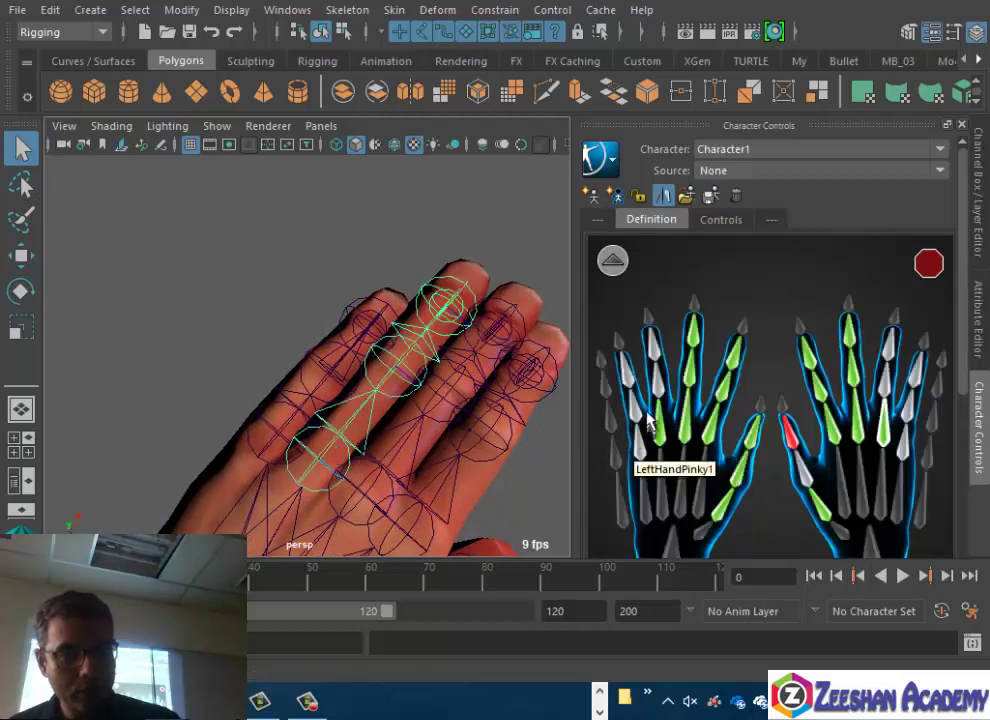
click(657, 380)
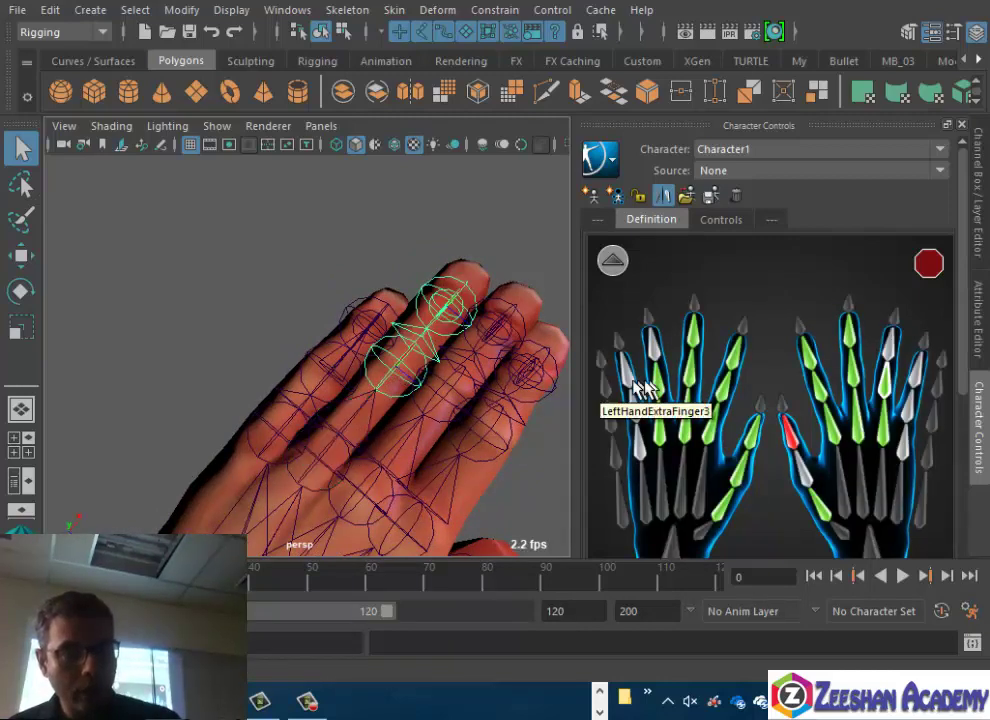
click(654, 348)
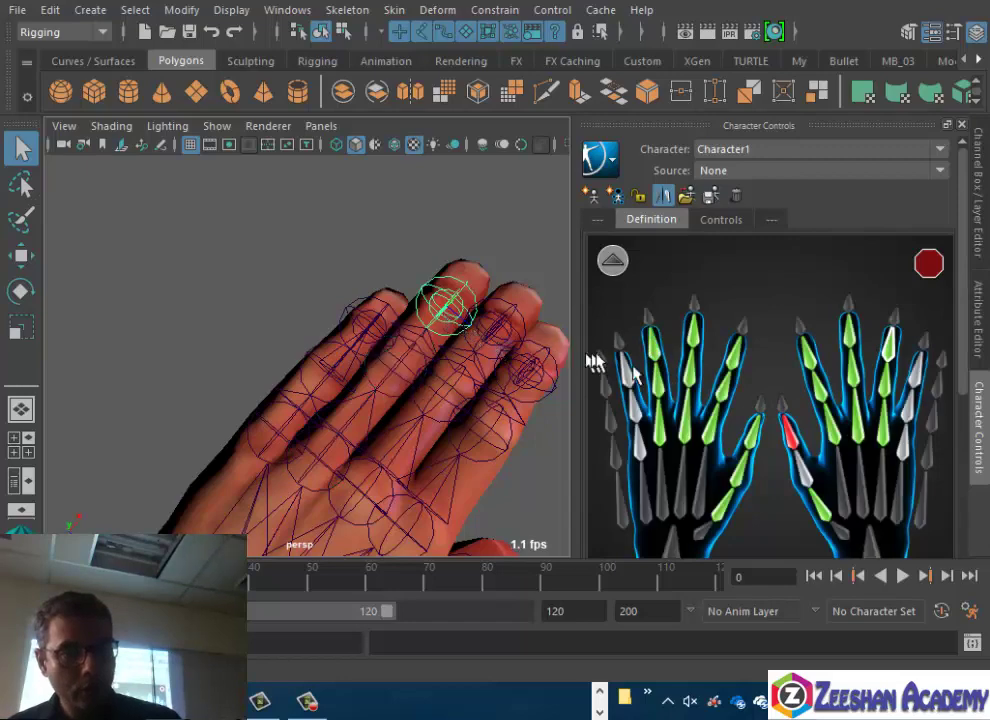
click(639, 442)
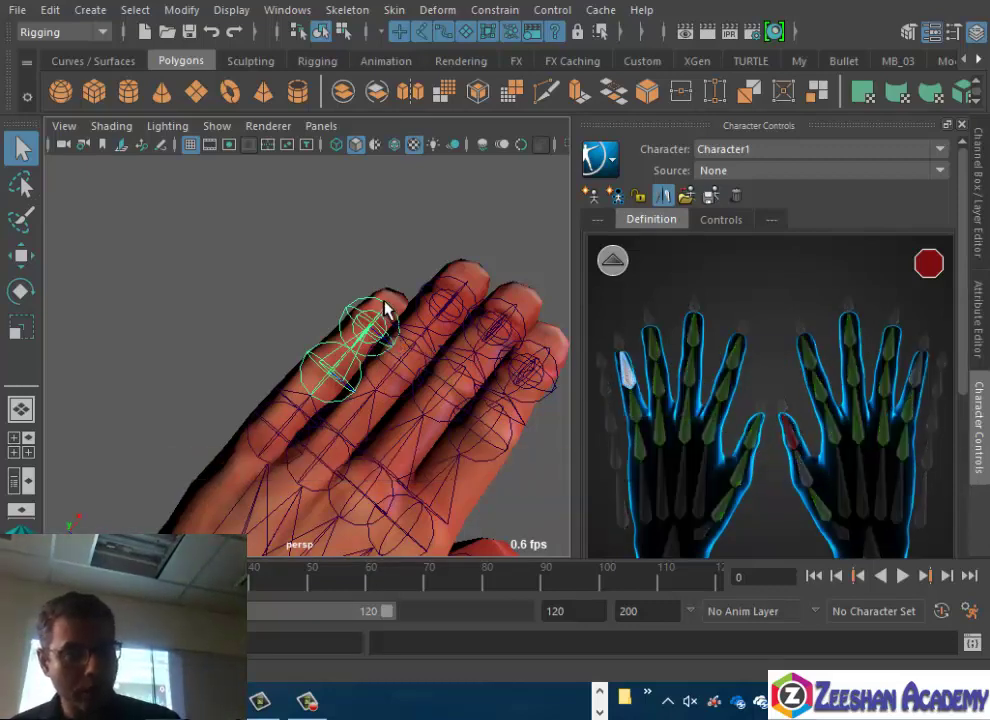
Check the left thumb slot in the definition and frame the whole arm
mouse_move(541, 464)
alt+middle_down()
mouse_move(395, 337)
mouse_move(345, 322)
alt+middle_up()
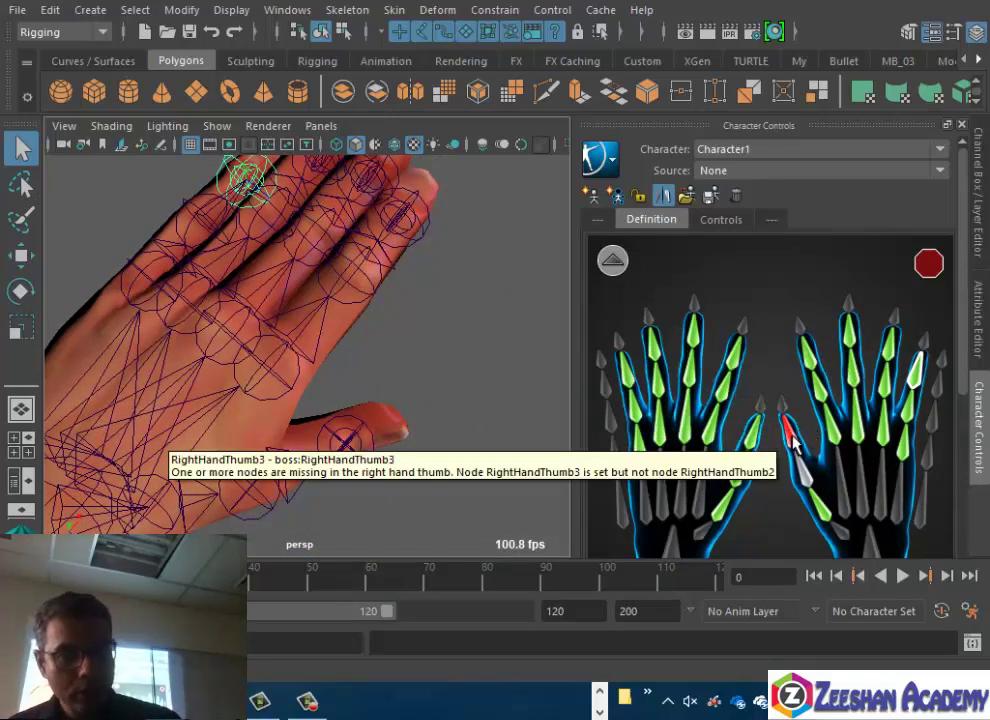
click(752, 430)
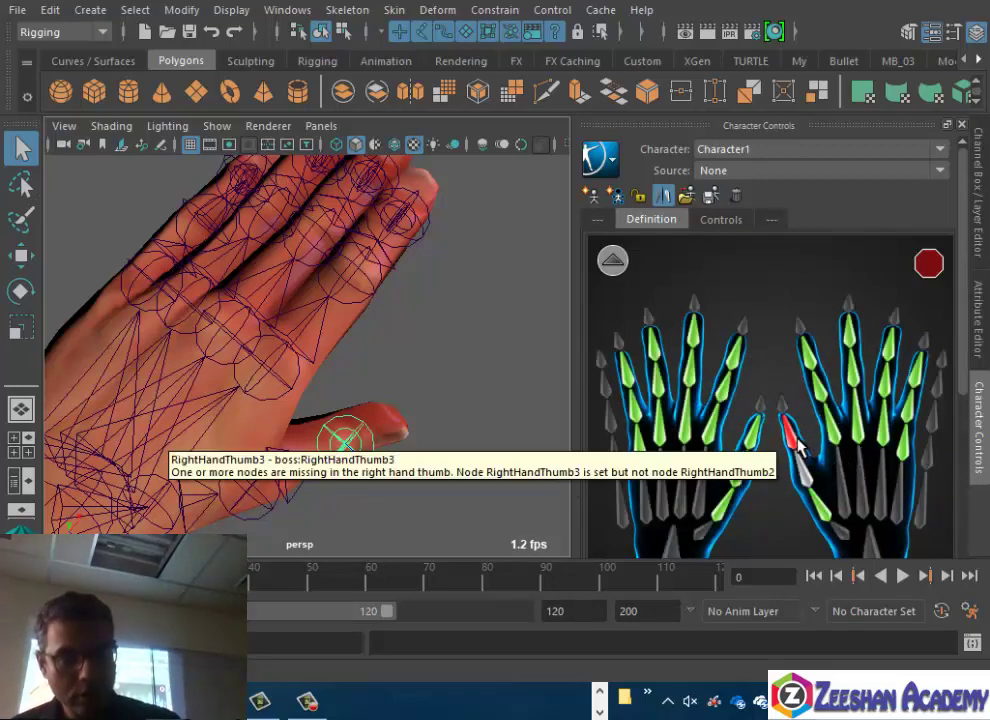
click(672, 448)
alt+drag(355, 430, 499, 418)
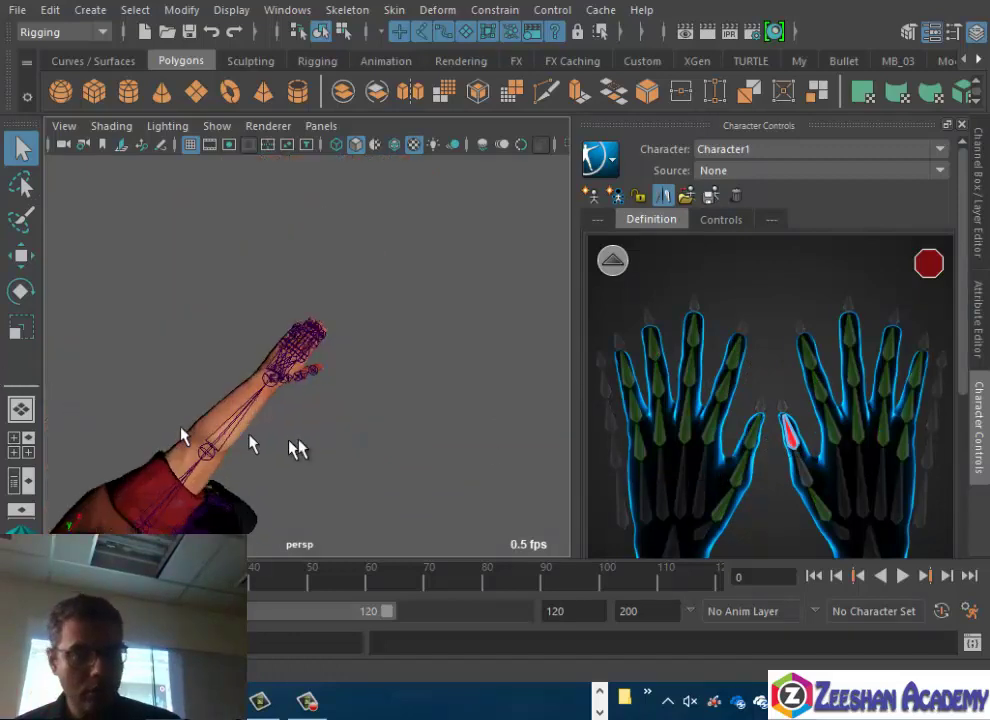
scroll(499, 418, up, 4)
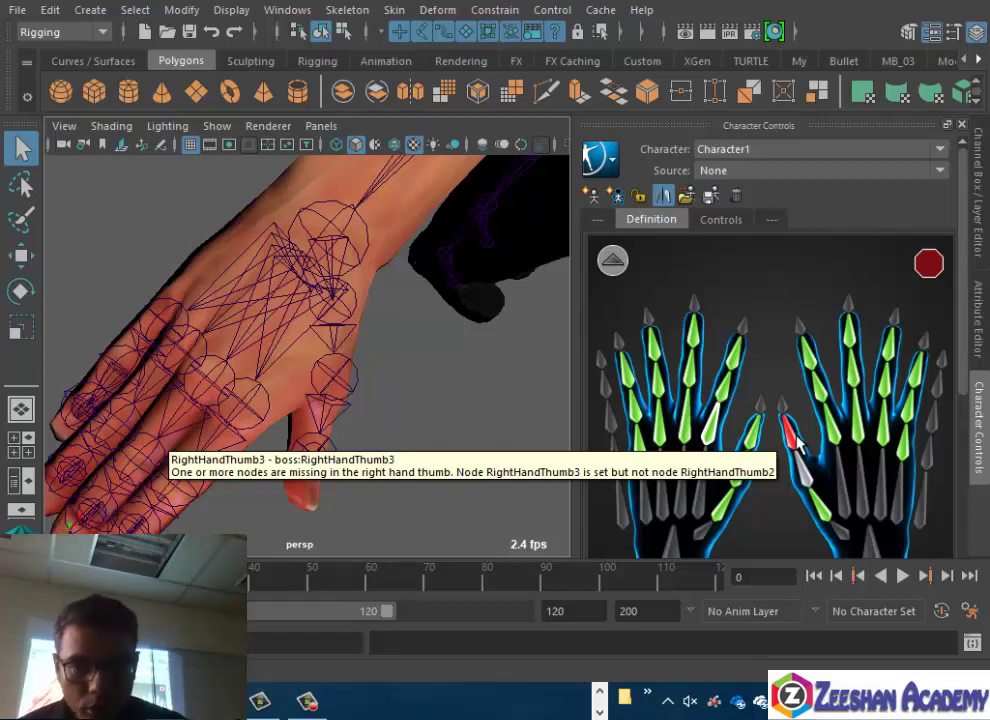
Assign the thumb joint to the RightHandThumb slot, accept mirroring, and frame the character
alt+drag(508, 497, 357, 455)
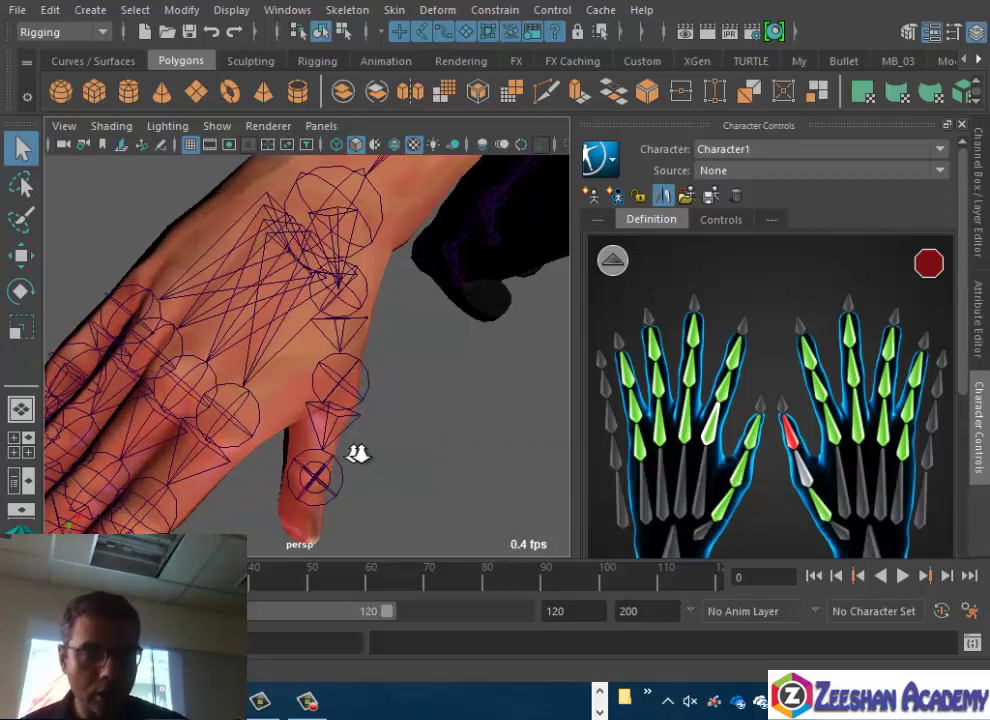
click(343, 393)
click(745, 649)
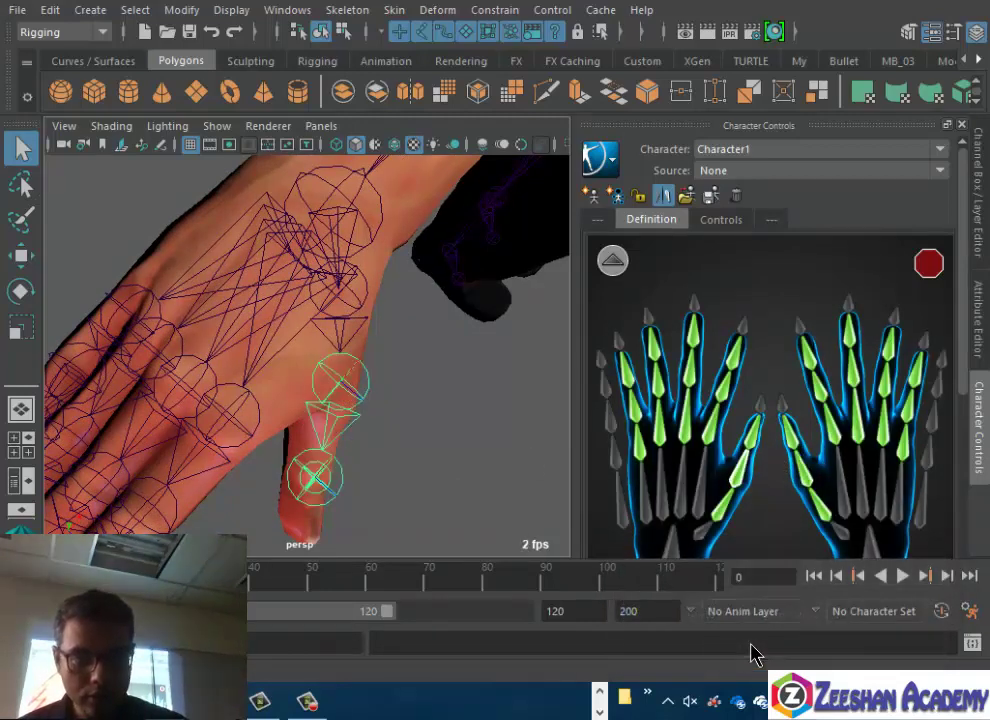
click(313, 362)
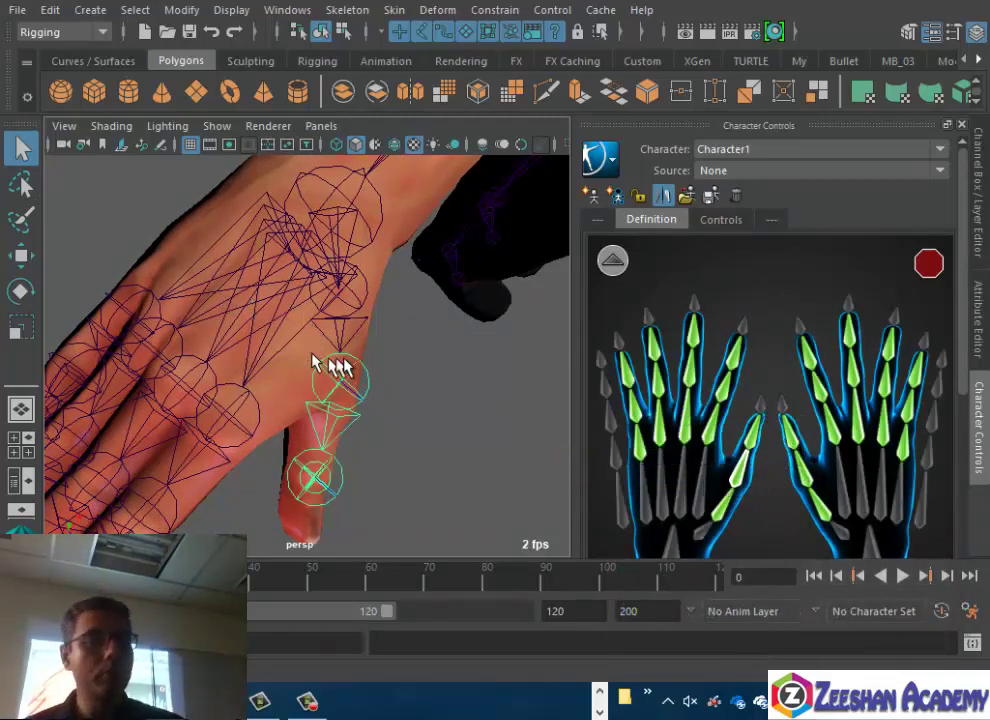
key(a)
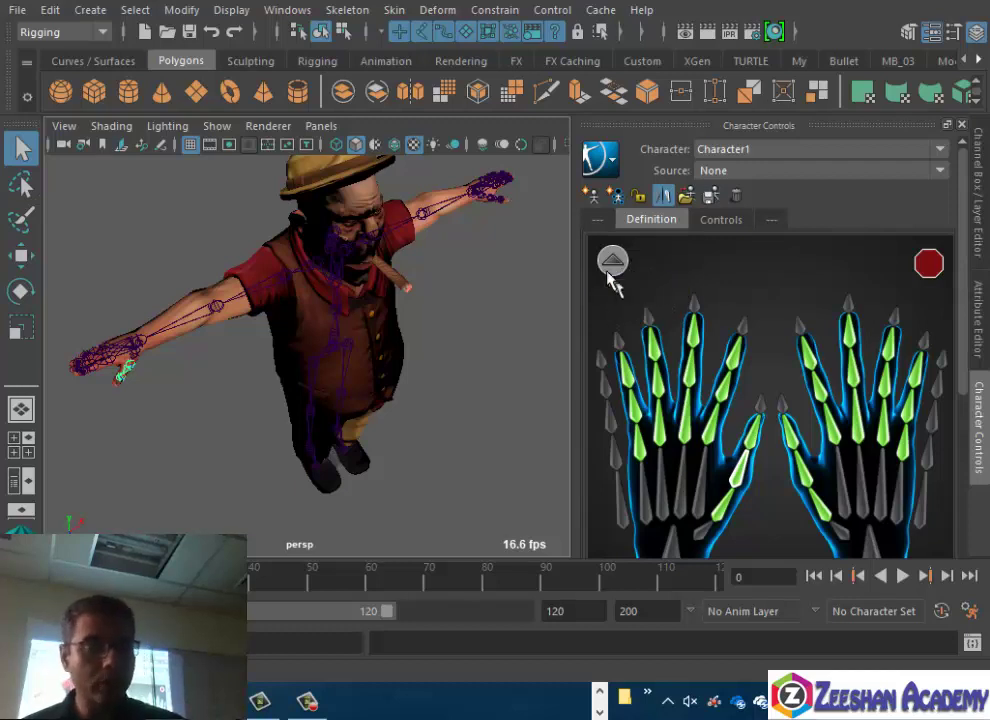
Check the neck joints and lowest spine slot on the zoomed definition map, then return to full body
click(612, 262)
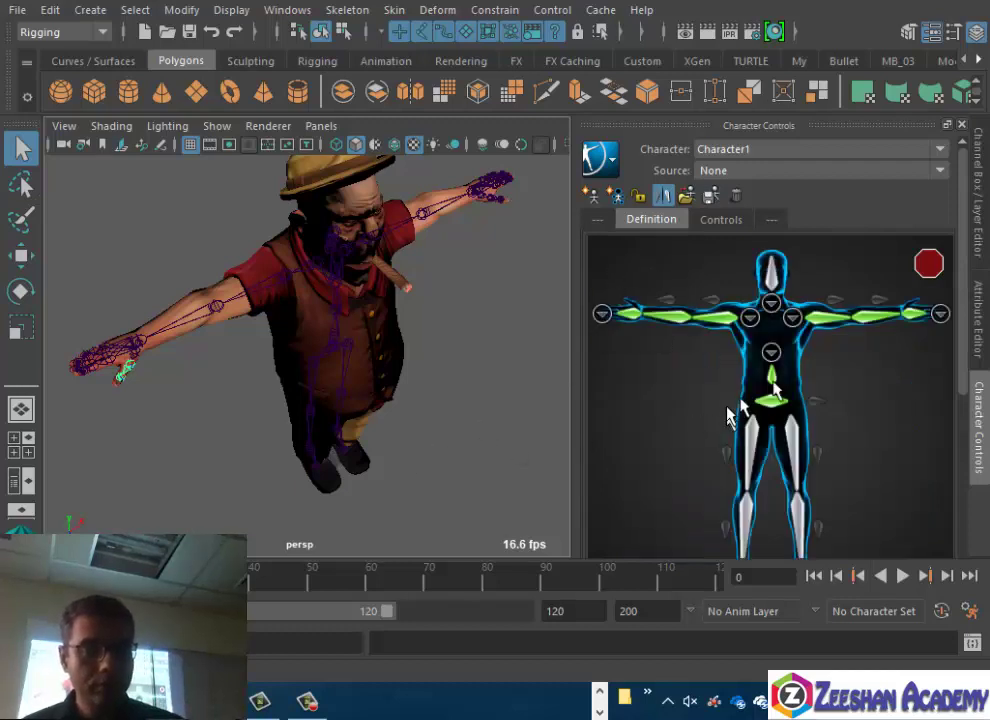
alt+drag(305, 349, 292, 320)
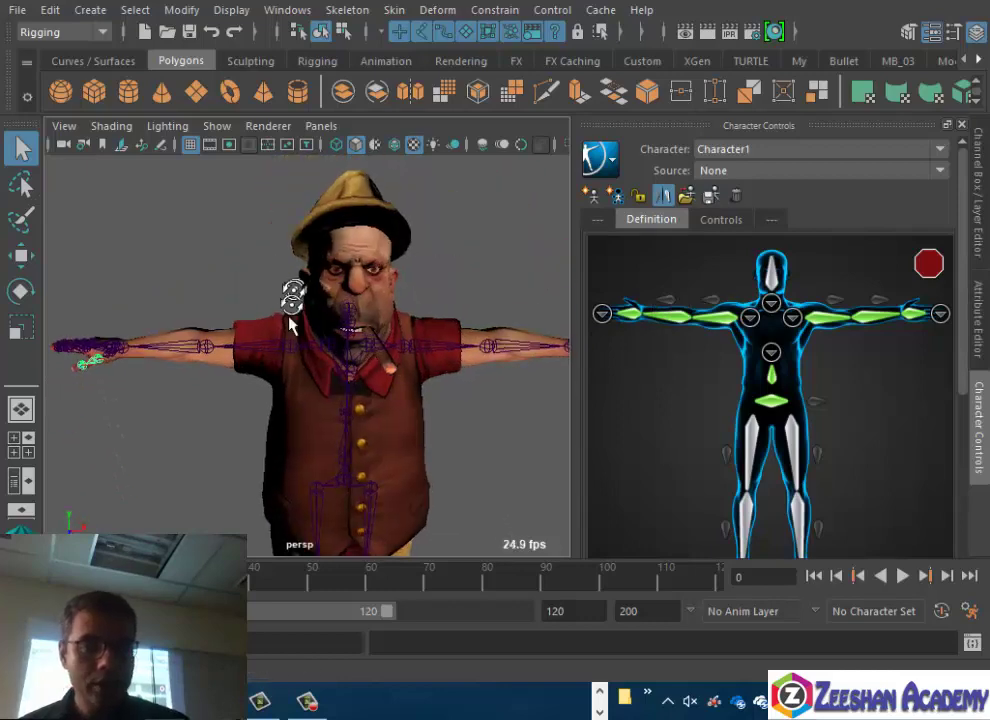
mouse_move(291, 323)
alt+right_down()
mouse_move(427, 375)
mouse_move(400, 380)
mouse_move(365, 305)
alt+right_up()
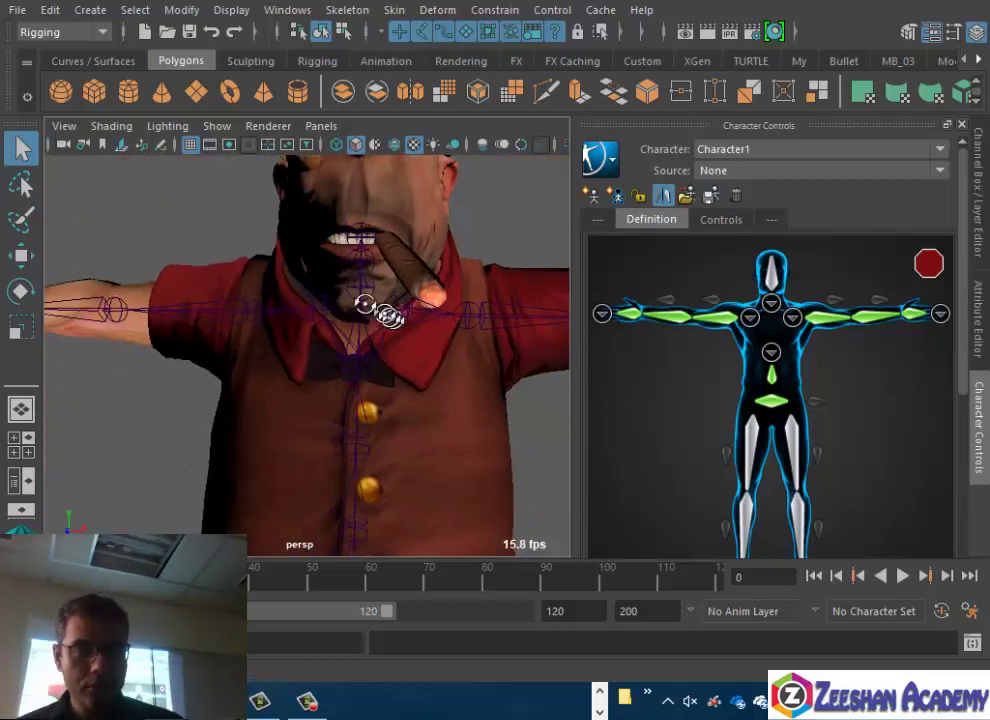
alt+drag(385, 312, 410, 325)
click(771, 305)
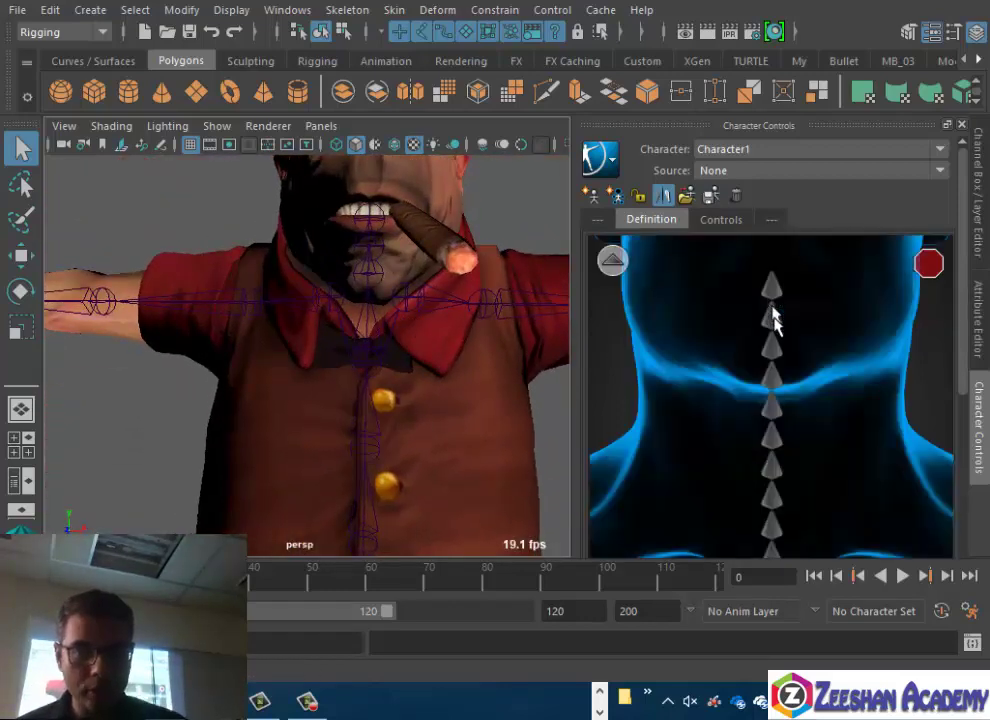
click(378, 291)
mouse_move(376, 309)
alt+mouse_down()
mouse_move(336, 389)
mouse_move(420, 389)
alt+mouse_up()
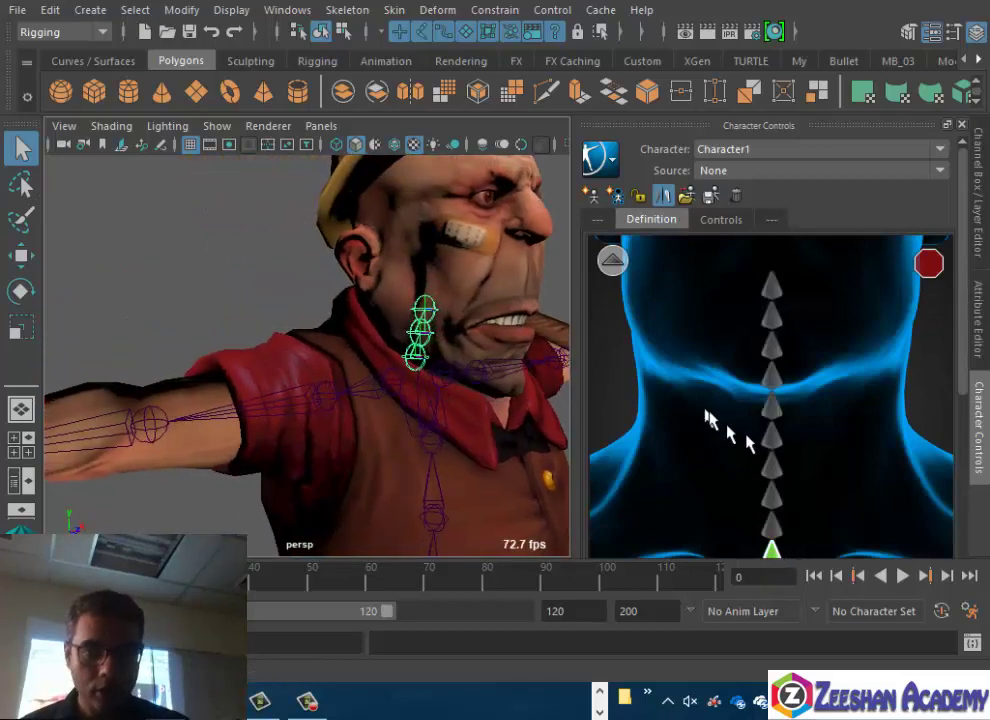
click(771, 529)
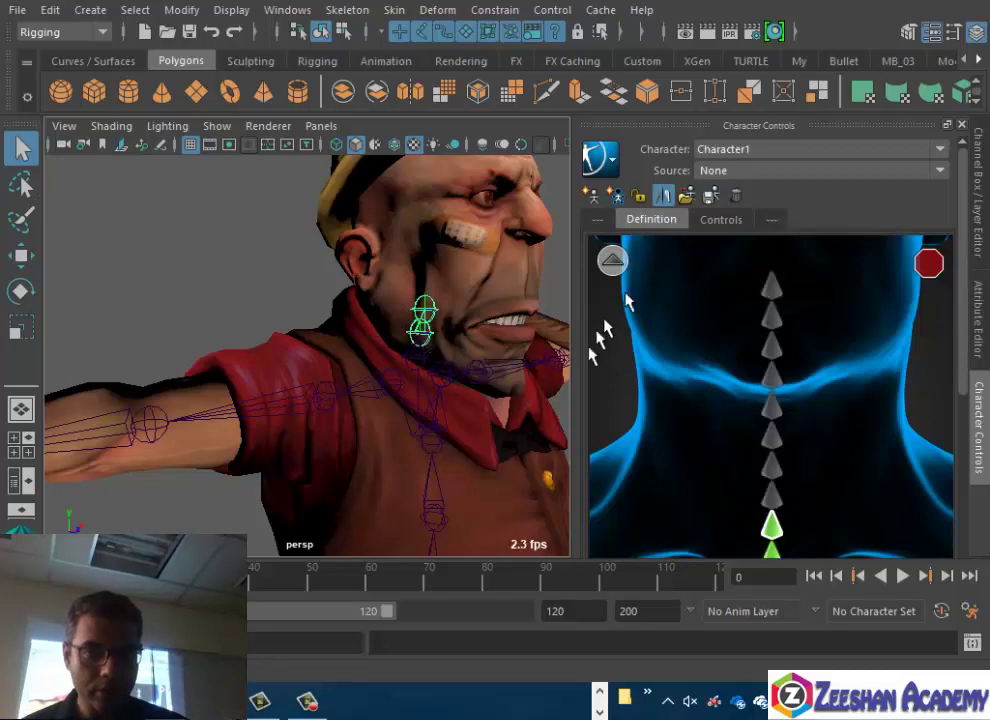
click(611, 264)
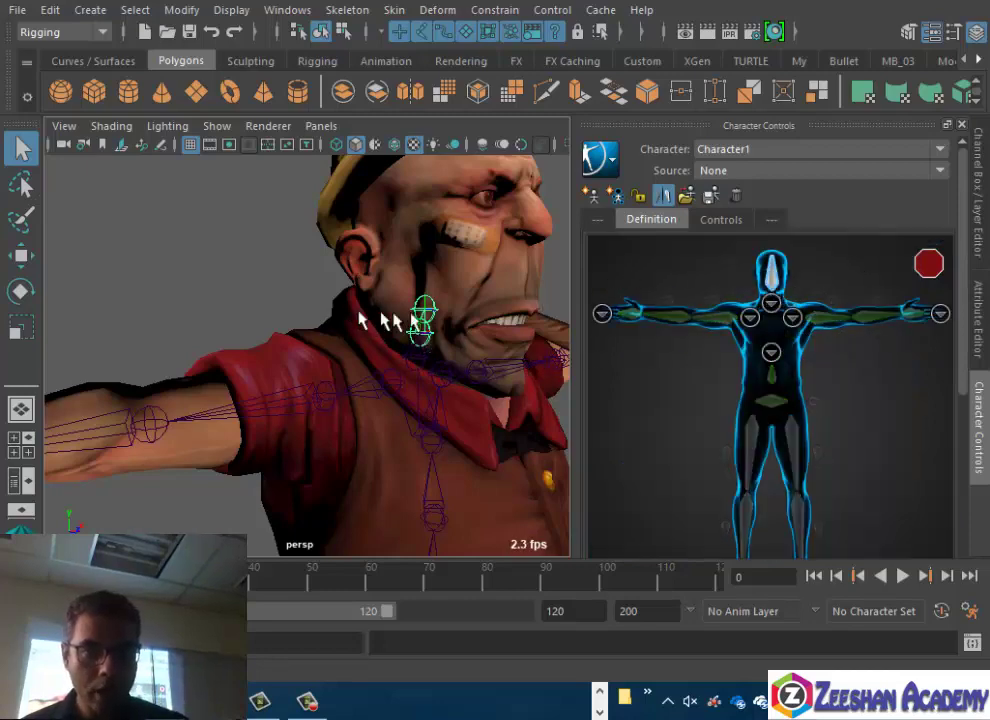
Bring the legs and feet into view and pick the RightFoot slot in the definition
mouse_move(459, 330)
alt+mouse_down()
mouse_move(393, 404)
mouse_move(453, 409)
alt+mouse_up()
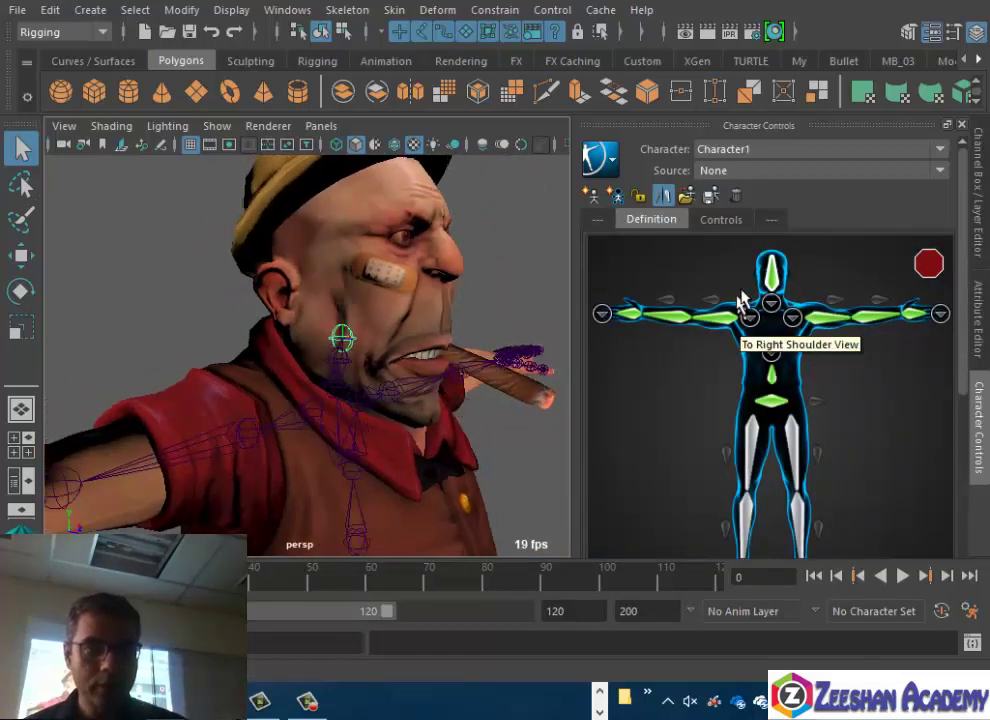
mouse_move(380, 420)
alt+mouse_down()
mouse_move(371, 214)
mouse_move(245, 352)
mouse_move(262, 350)
alt+mouse_up()
click(797, 452)
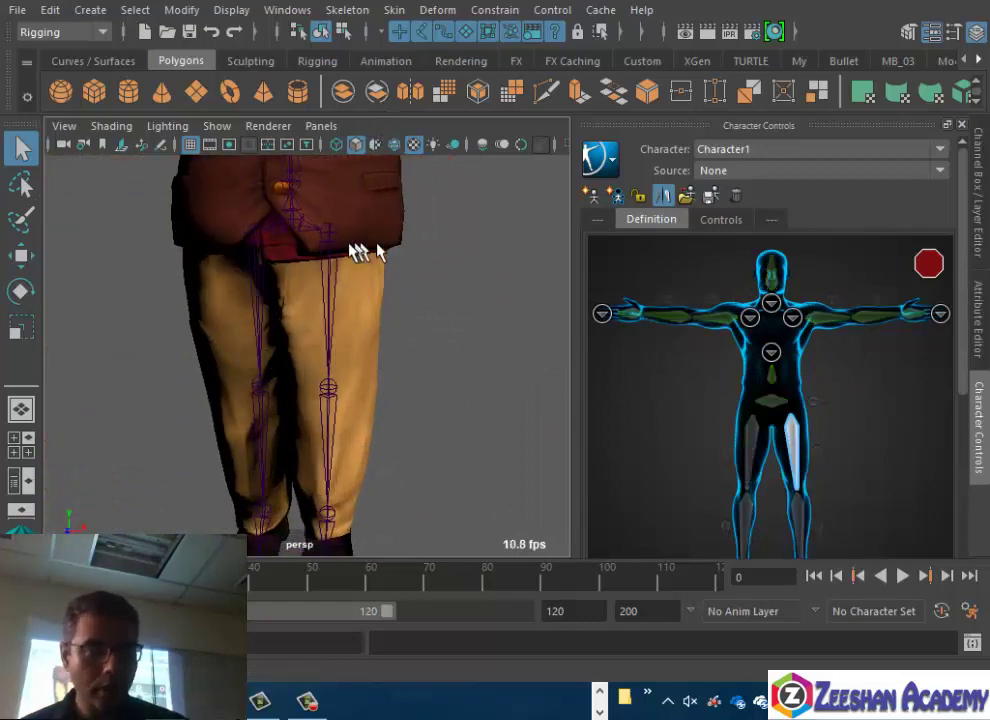
alt+middle_drag(380, 309, 619, 386)
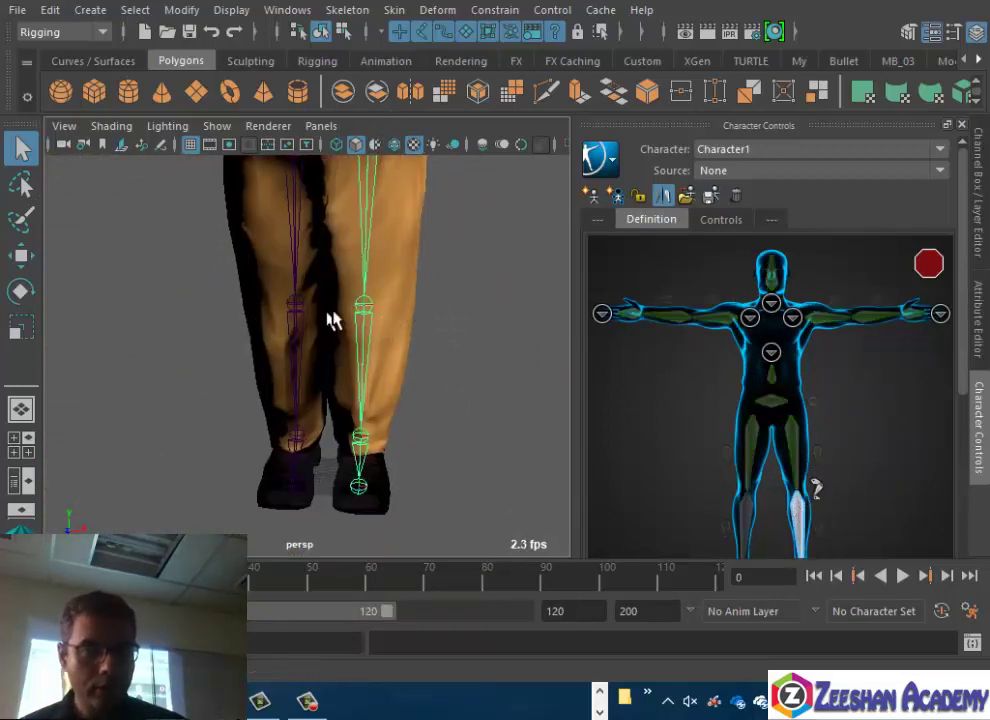
alt+middle_drag(387, 354, 415, 316)
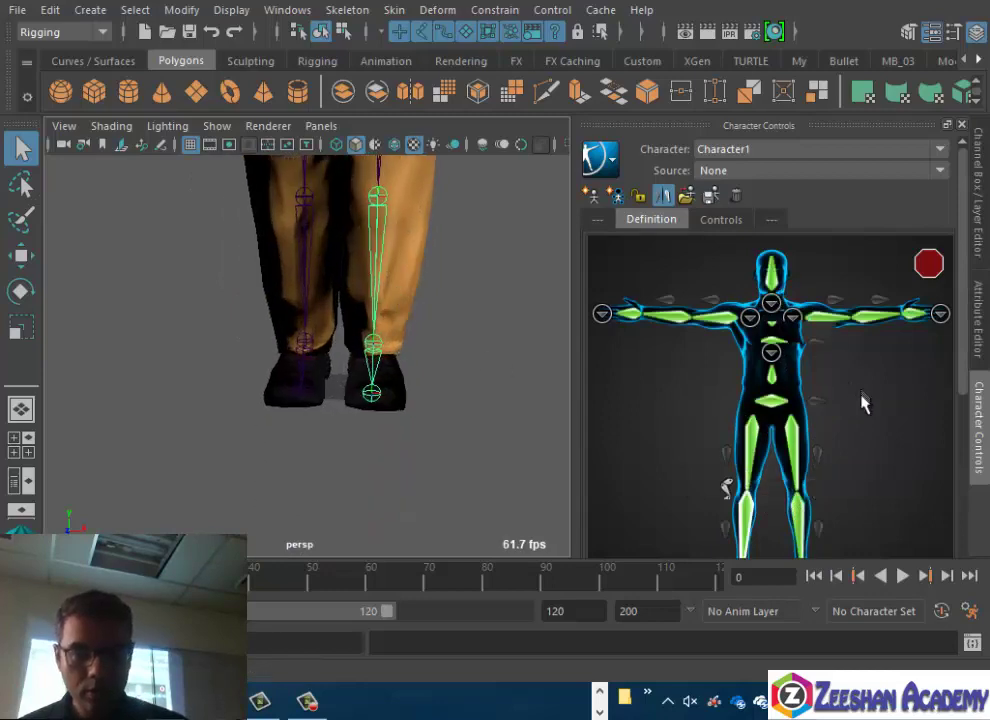
scroll(865, 402, down, 5)
click(806, 408)
Assign the foot bone to RightFoot and switch the definition to the feet and toes view
click(369, 352)
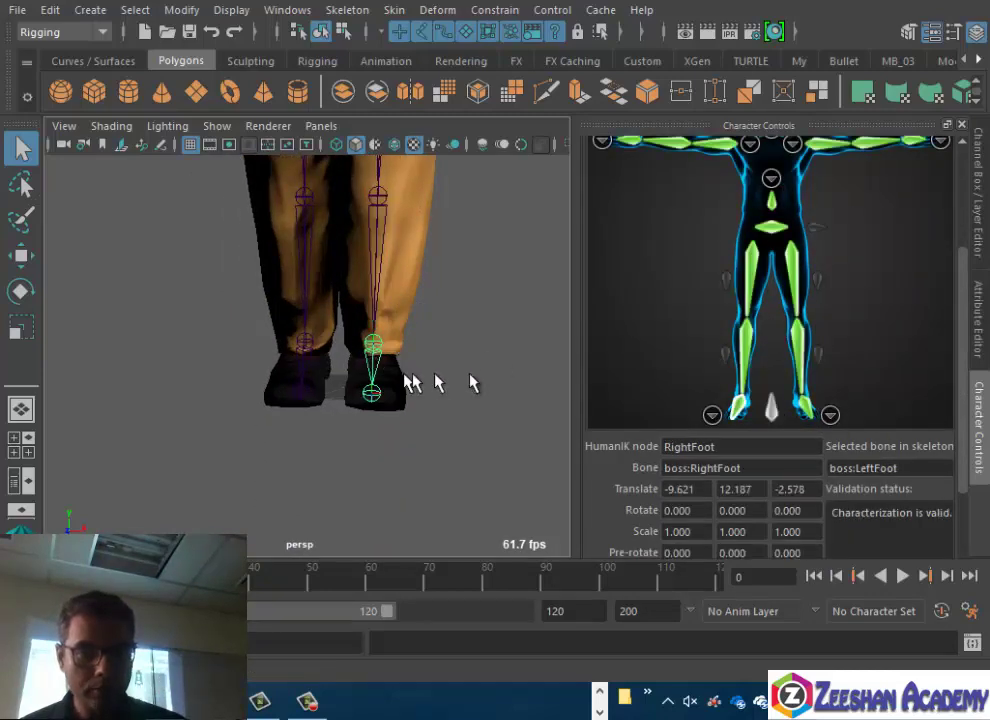
alt+drag(412, 382, 285, 442)
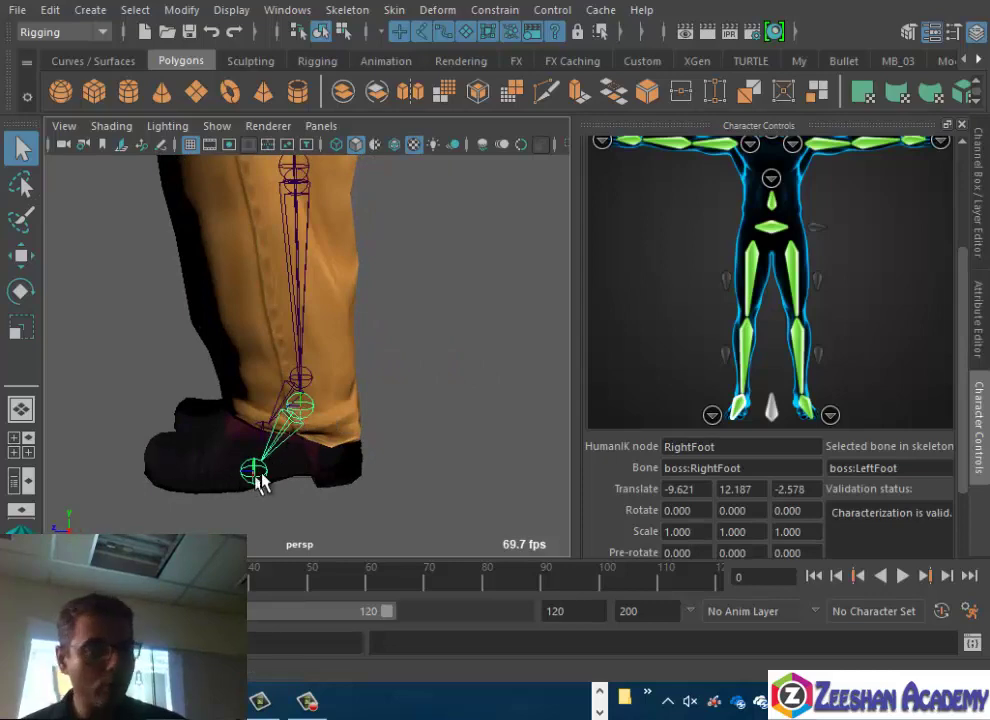
click(830, 414)
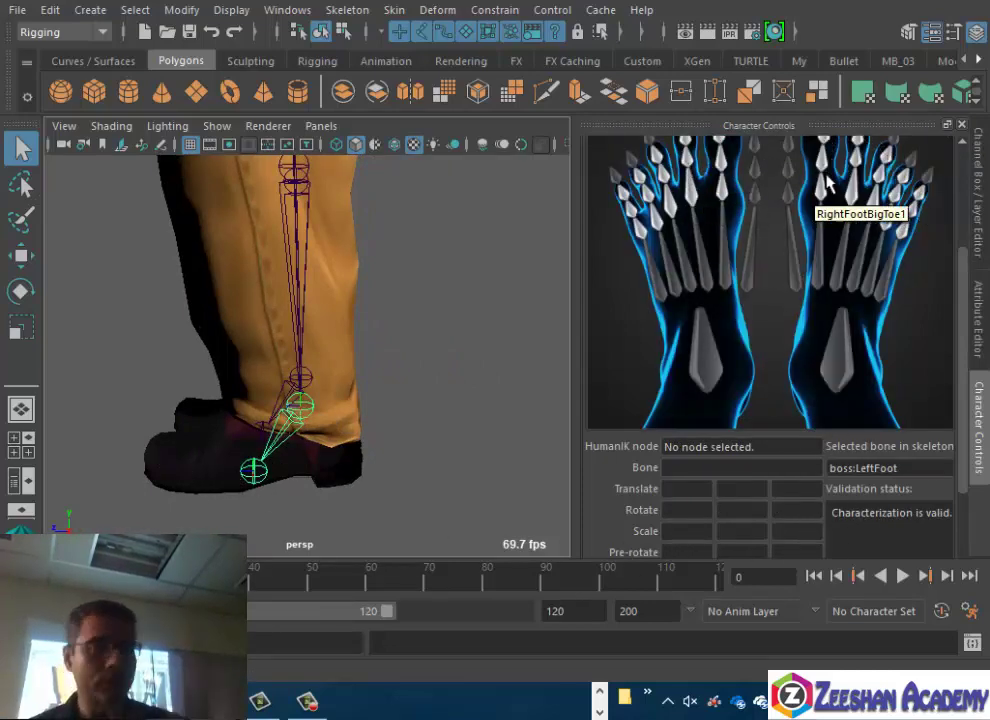
scroll(850, 218, up, 3)
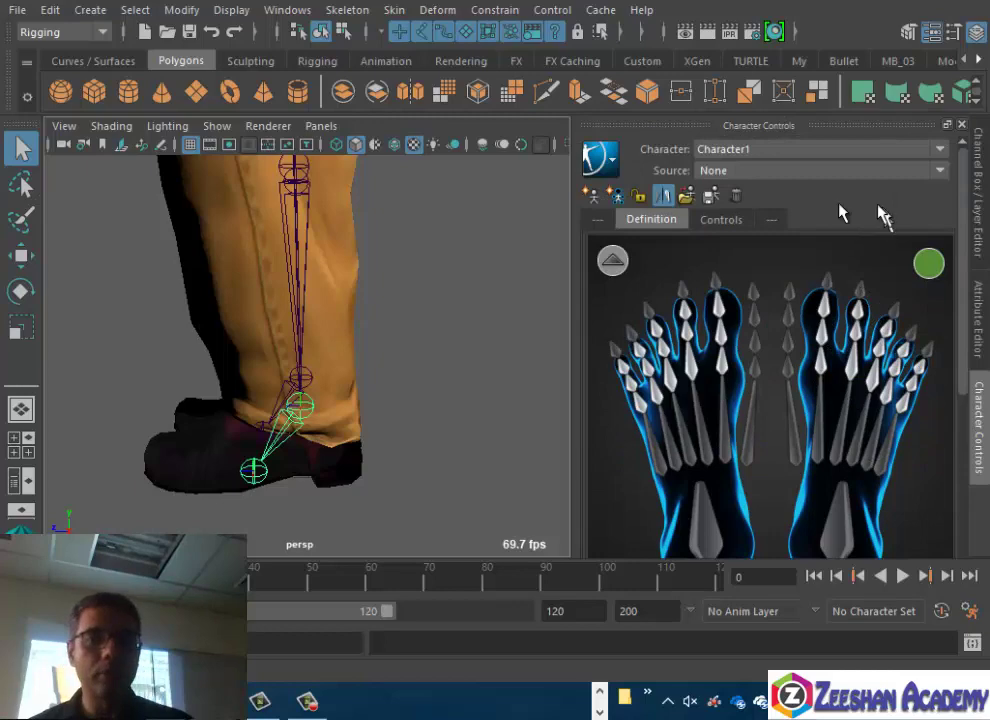
Return the definition to full body and frame the whole character at a three-quarter angle
click(610, 262)
alt+drag(183, 342, 387, 283)
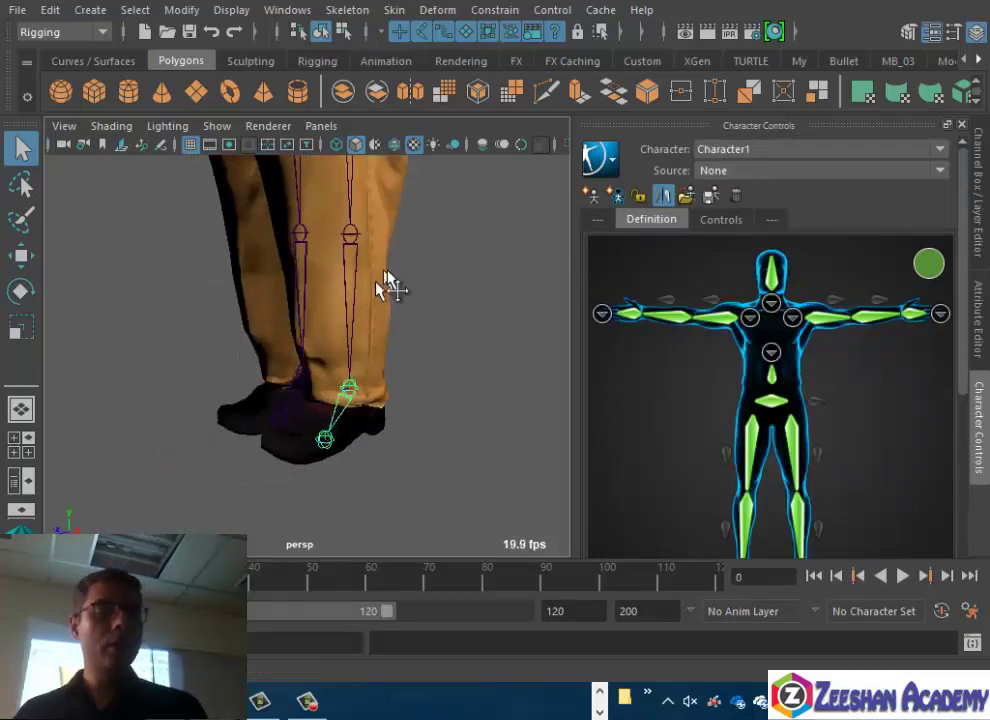
mouse_move(387, 283)
alt+right_down()
mouse_move(331, 430)
mouse_move(312, 420)
alt+right_up()
alt+drag(312, 420, 410, 413)
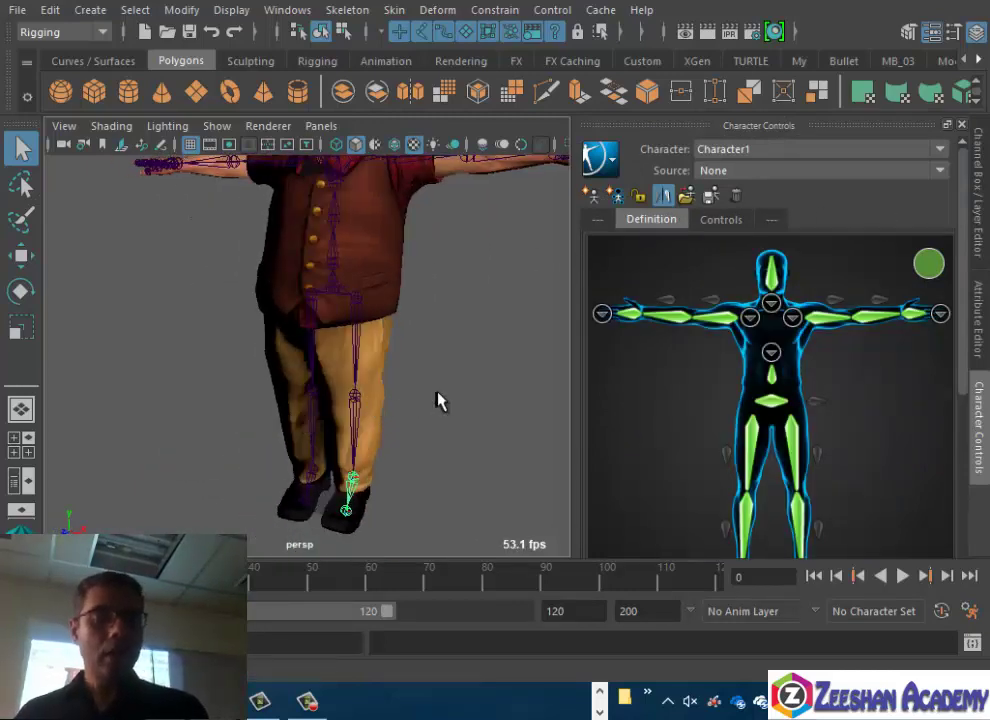
mouse_move(440, 400)
alt+middle_down()
mouse_move(371, 404)
mouse_move(486, 457)
alt+middle_up()
Select the Hips, both forearm/hand slots and the leg slots to verify their joints
click(776, 403)
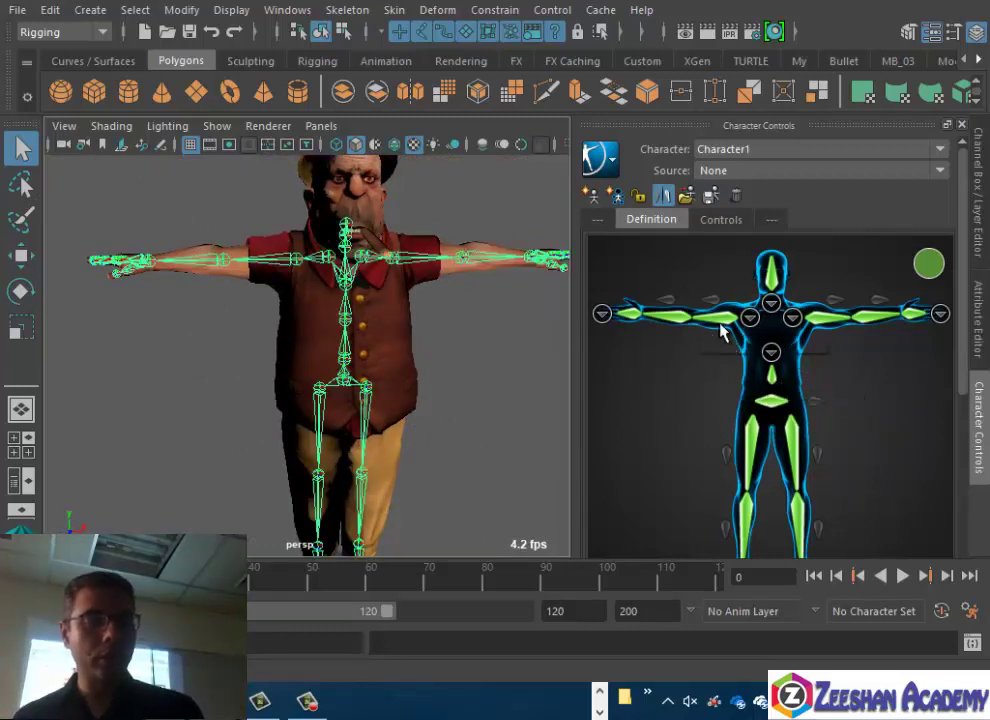
click(690, 322)
click(877, 320)
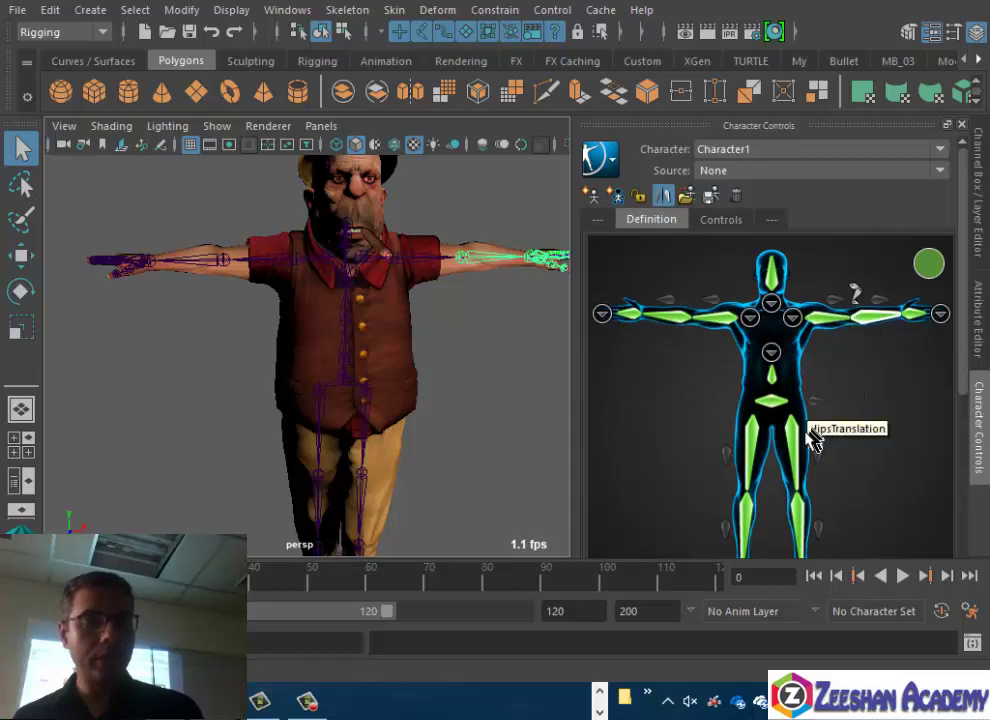
click(766, 437)
click(757, 445)
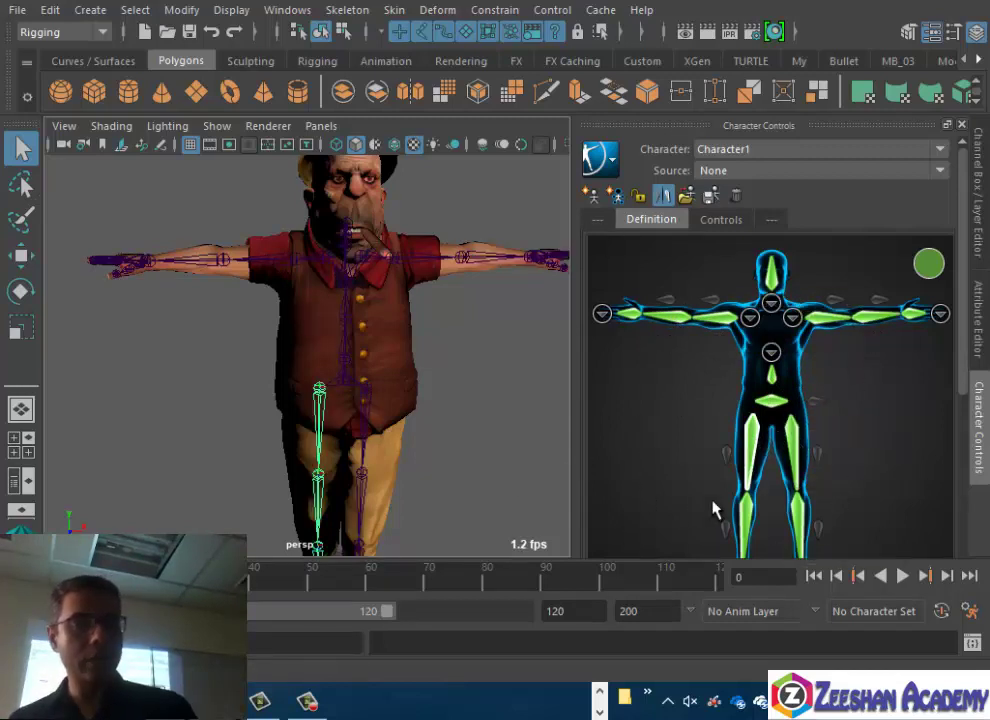
click(750, 510)
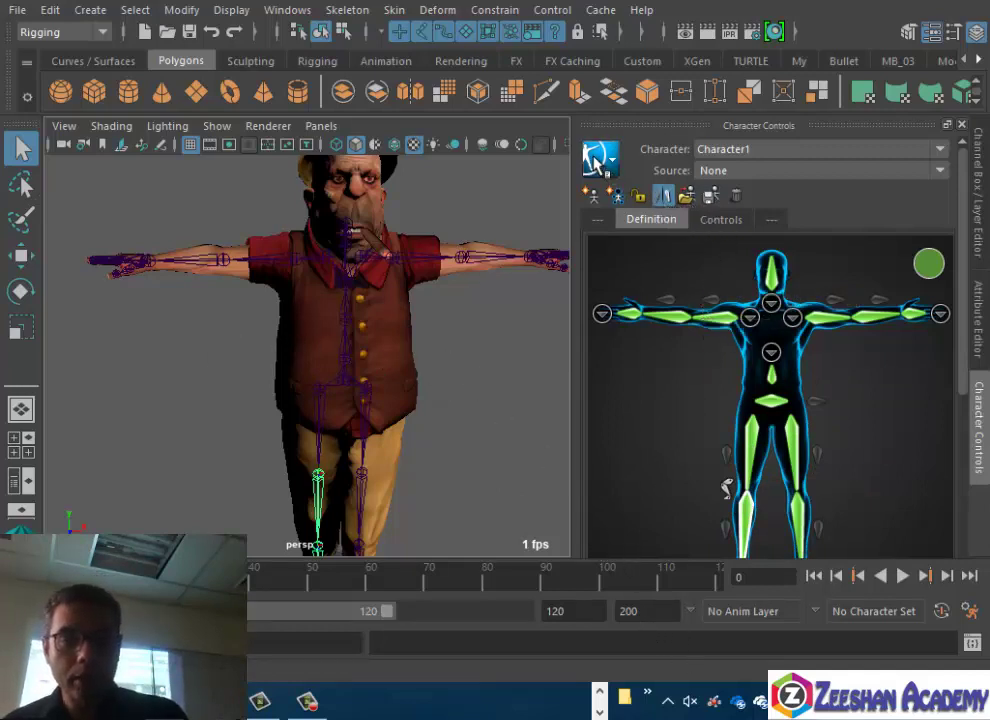
Create Character1_ControlRig from the Character Controls menu with Create > Control Rig
click(595, 160)
click(607, 153)
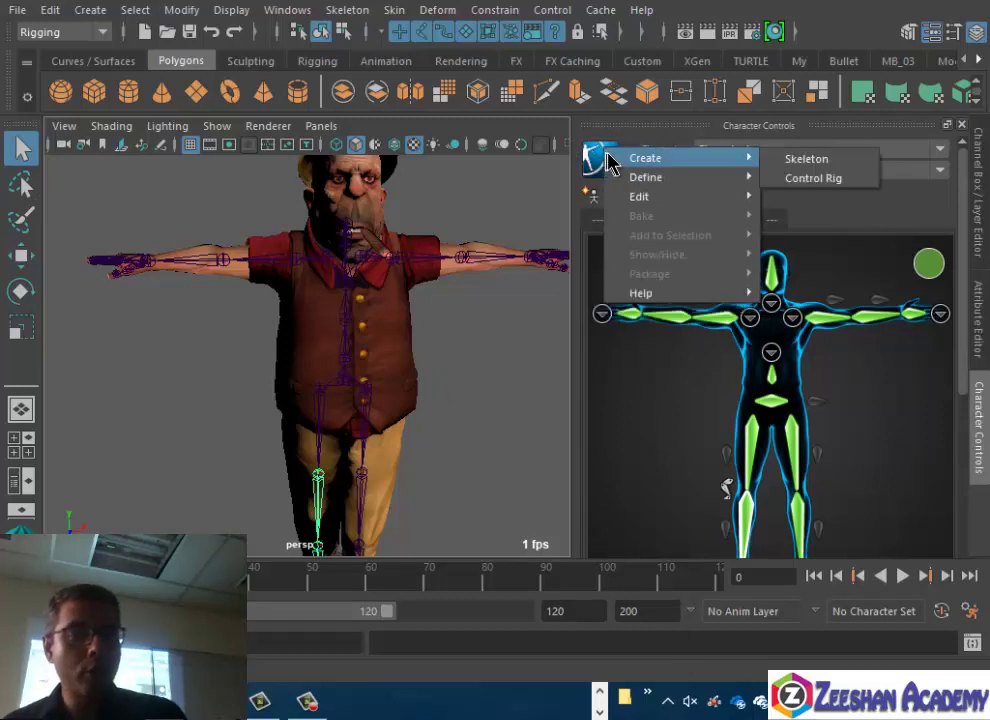
click(796, 180)
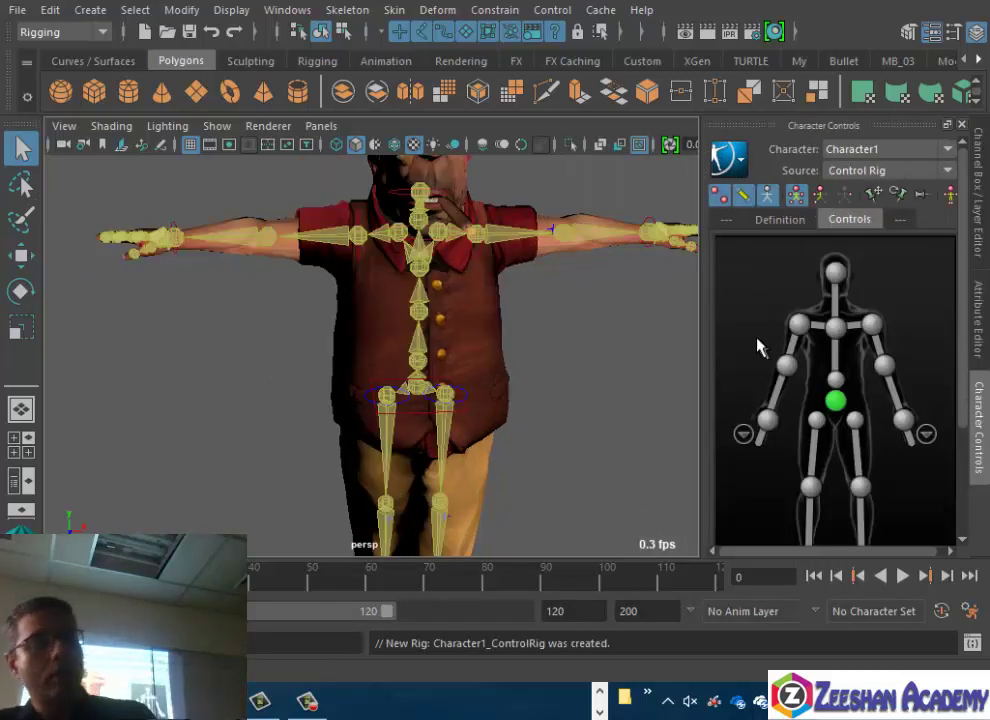
mouse_move(575, 340)
alt+mouse_down()
mouse_move(393, 331)
mouse_move(467, 352)
mouse_move(471, 336)
mouse_move(497, 366)
alt+mouse_up()
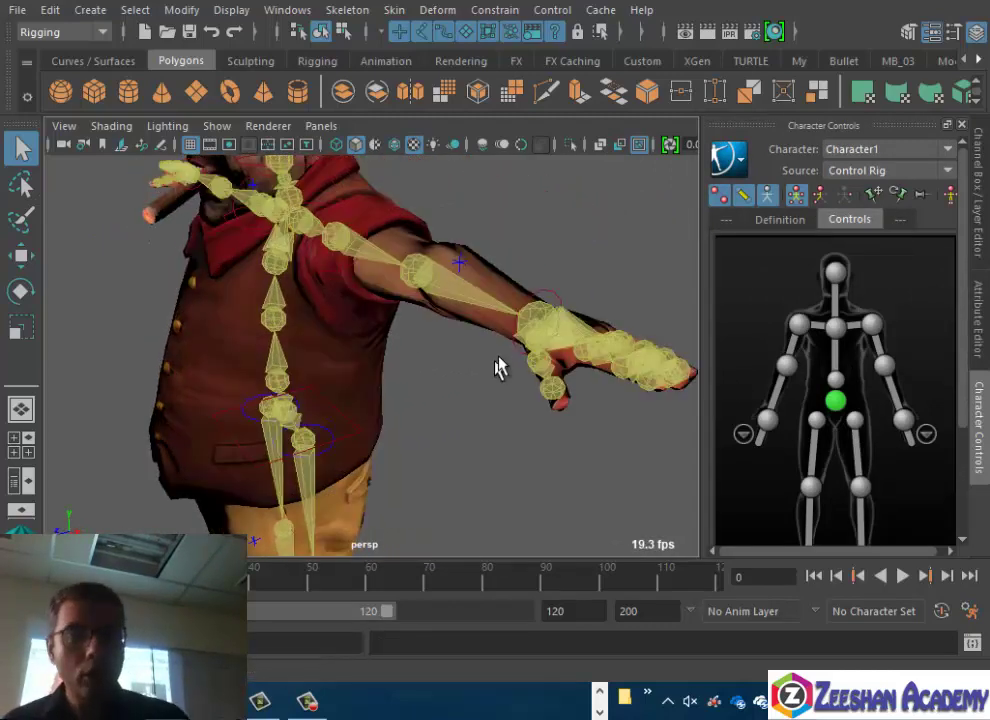
Select the wrist effector and move it down across the torso, bending the arm
click(546, 298)
click(910, 432)
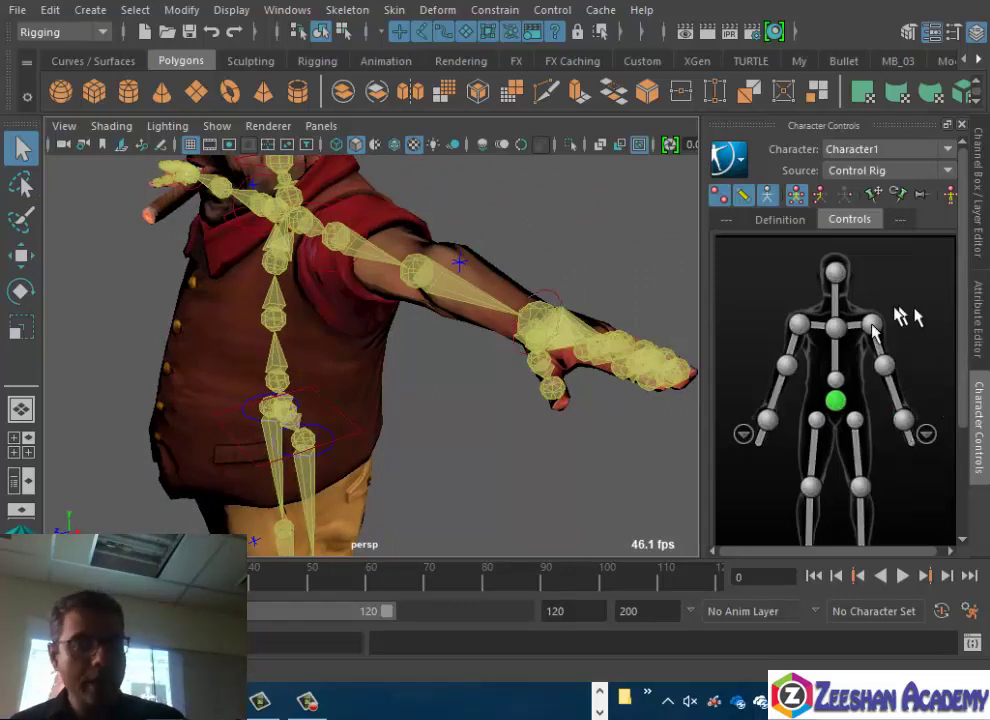
scroll(872, 323, down, 2)
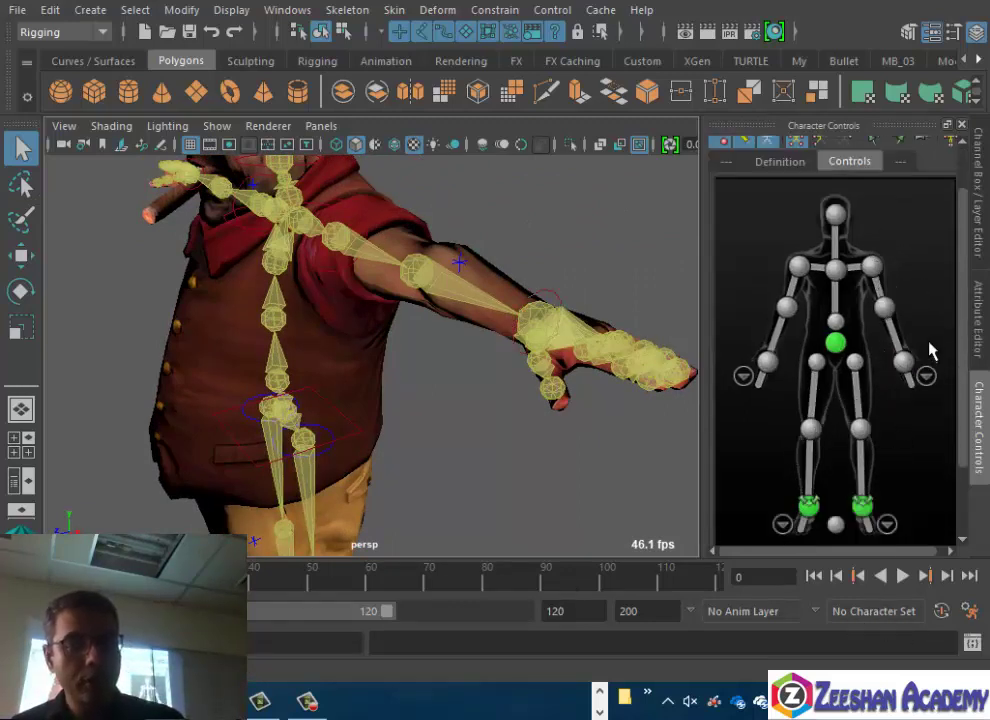
click(904, 363)
key(w)
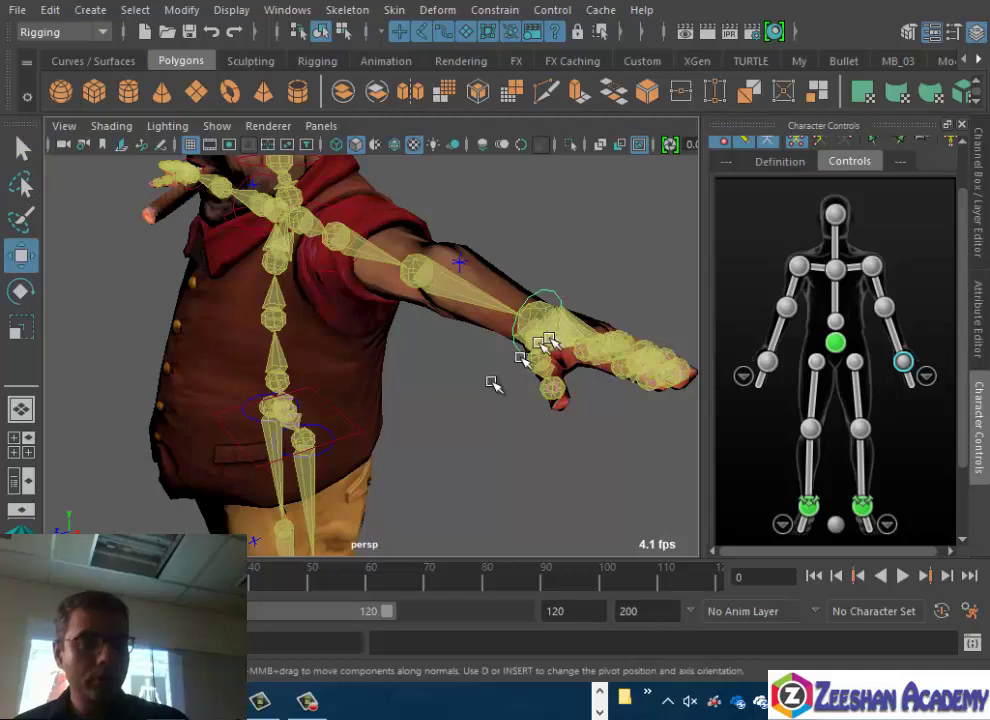
middle_drag(495, 382, 550, 362)
middle_drag(500, 386, 395, 357)
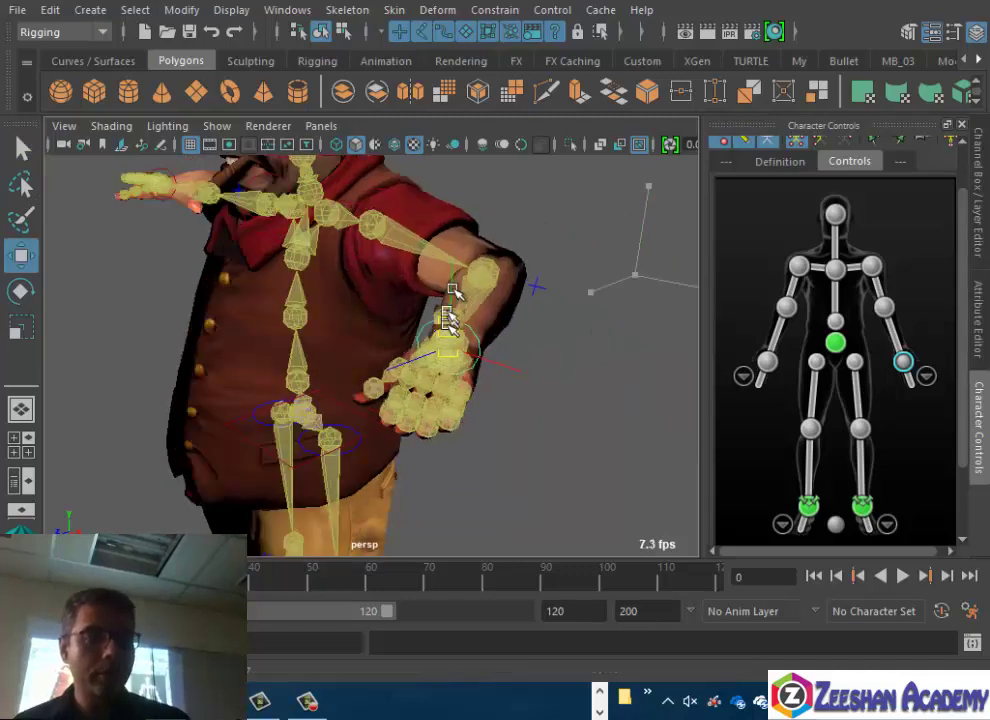
scroll(395, 357, down, 3)
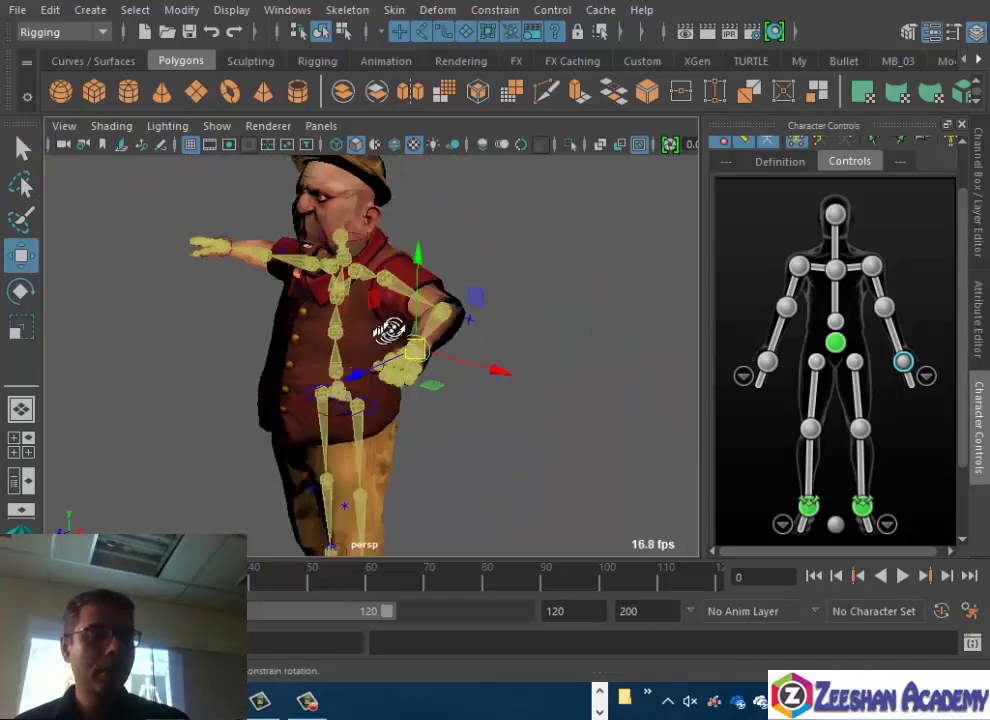
Hide IK Handles and Joints in the viewport Show menu, leaving only the textured mesh visible
click(205, 125)
click(265, 210)
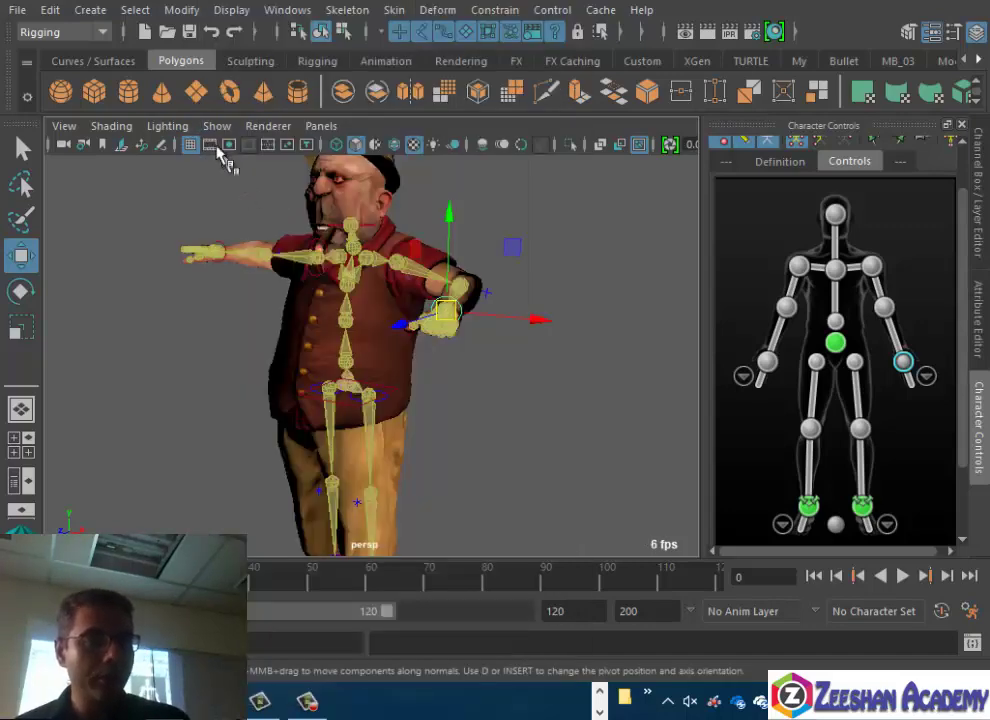
click(217, 125)
click(320, 73)
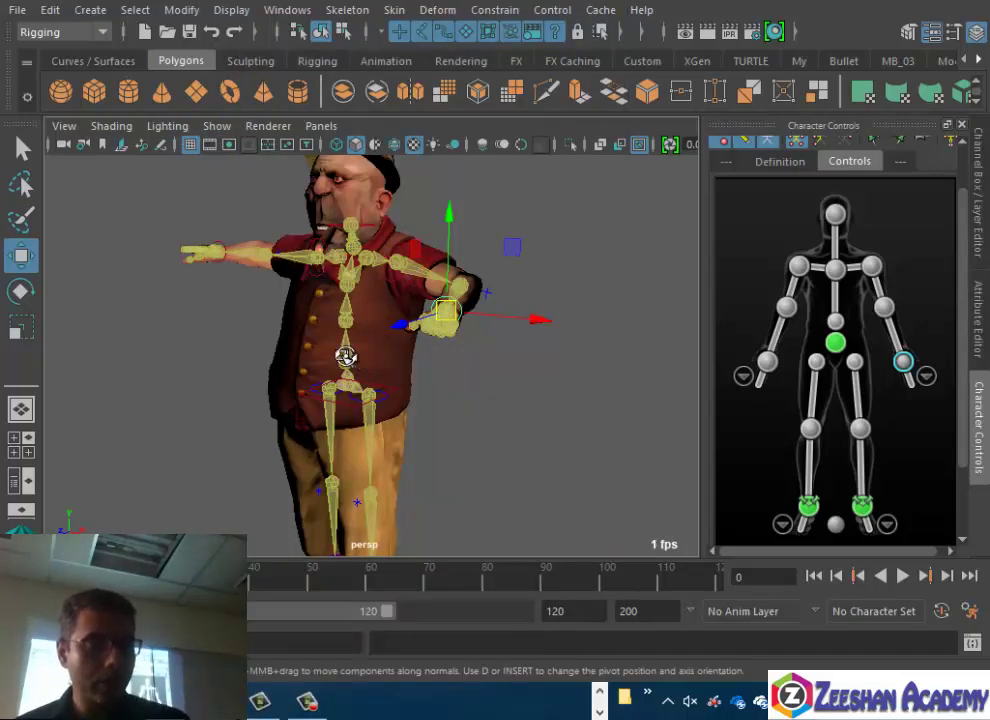
click(217, 125)
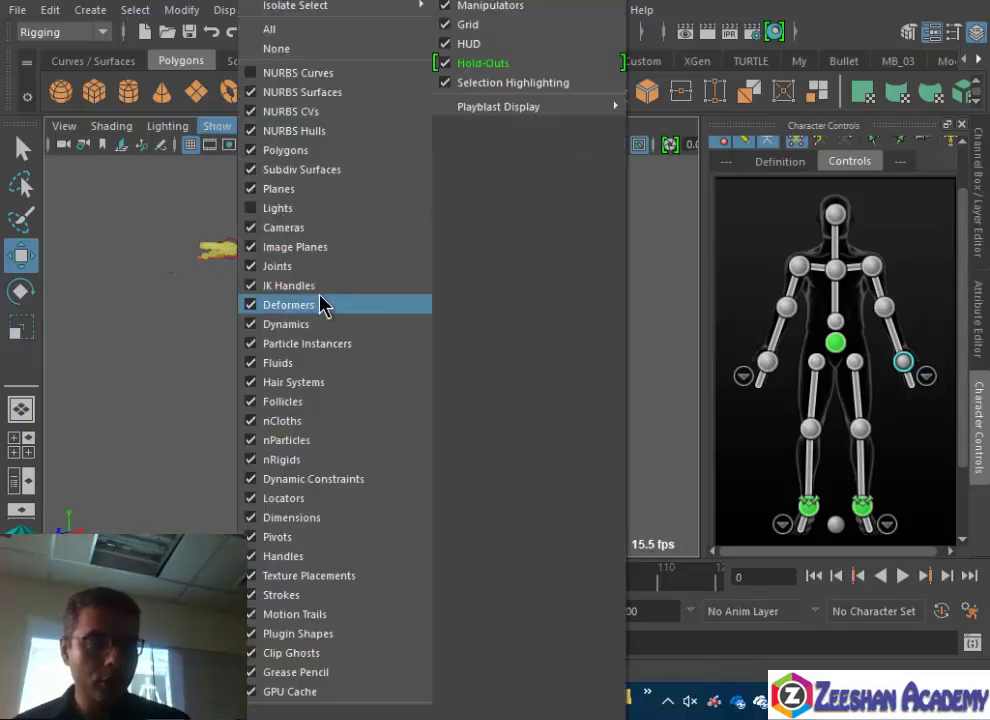
click(295, 285)
click(217, 125)
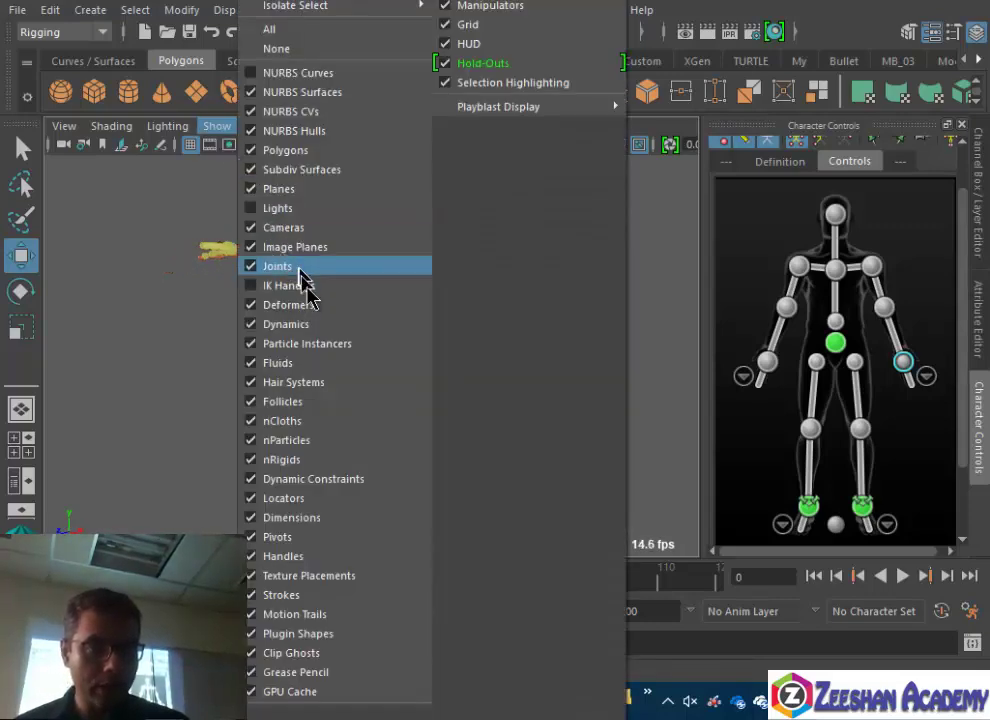
click(322, 270)
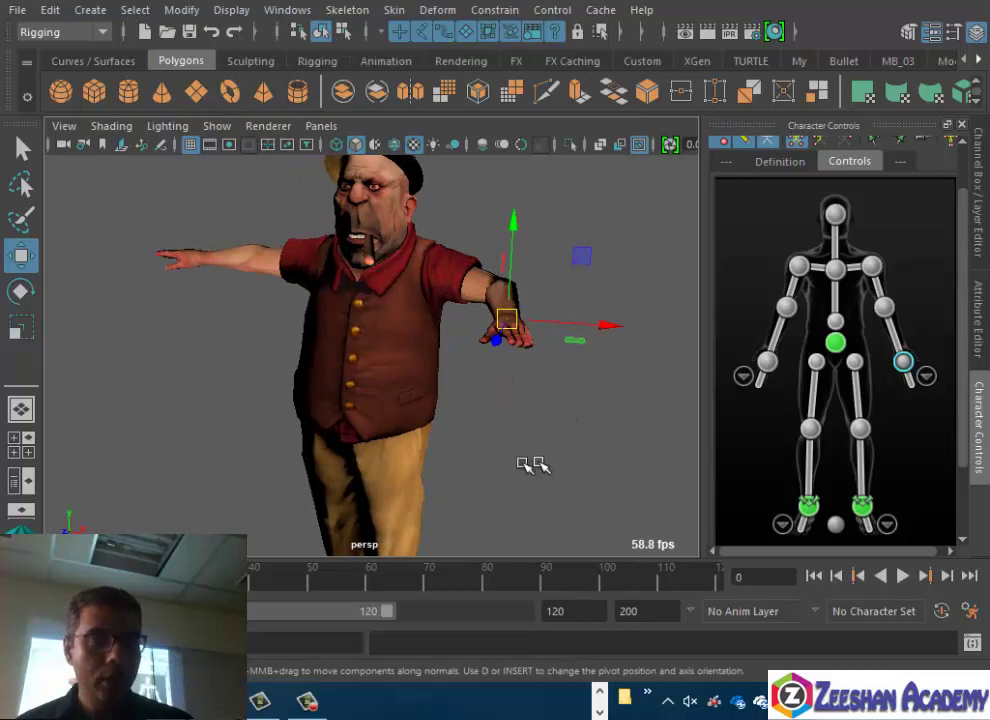
click(521, 463)
alt+drag(471, 411, 313, 428)
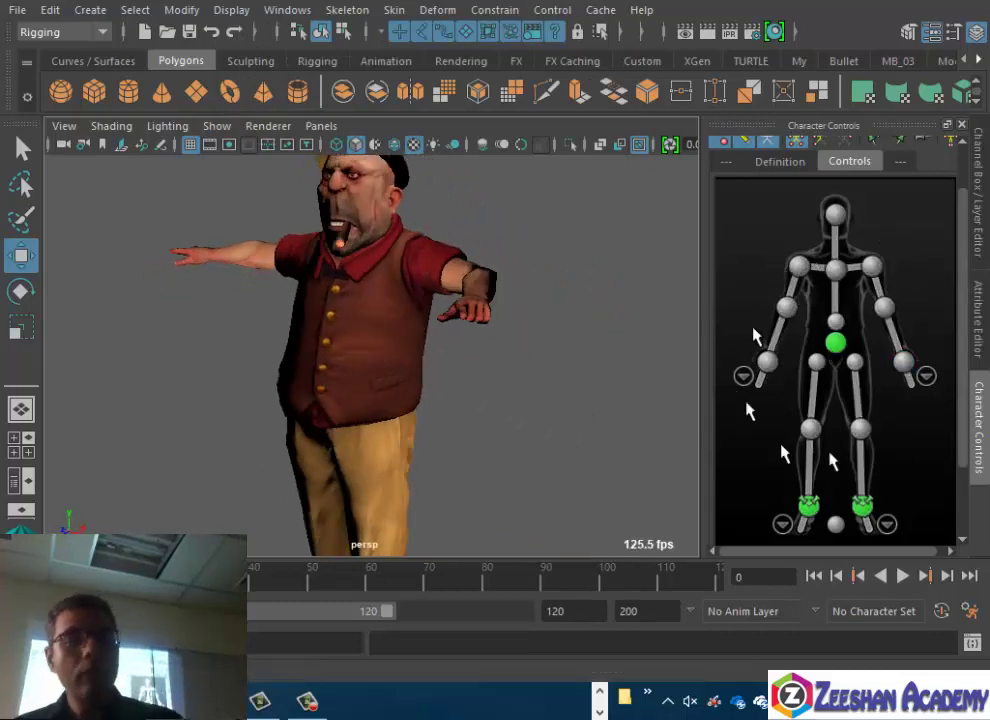
click(903, 360)
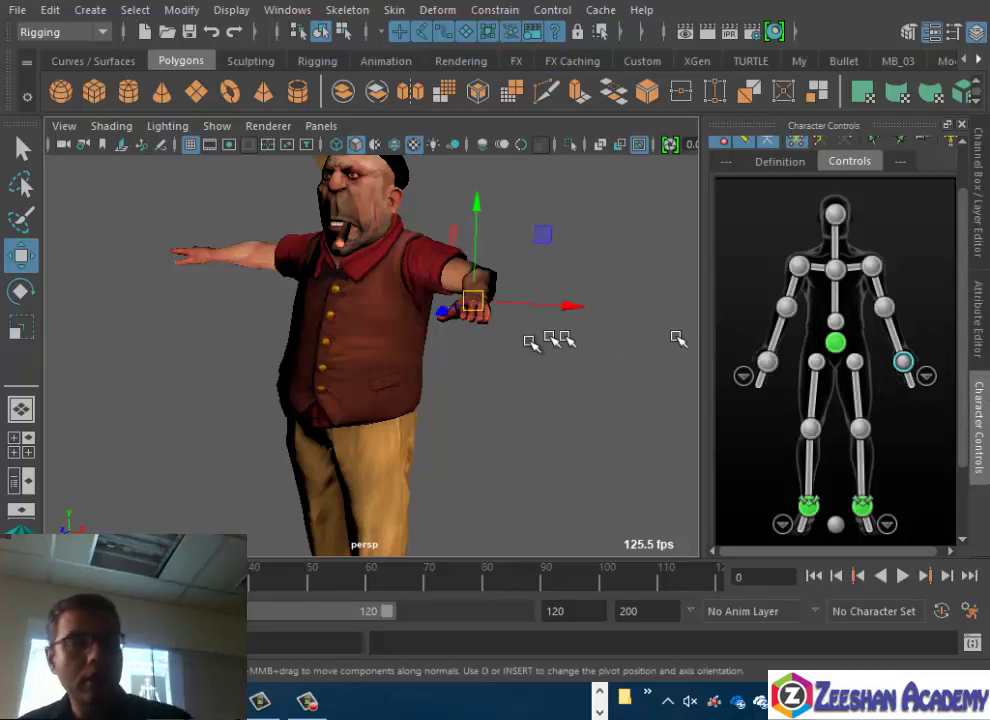
mouse_move(530, 342)
alt+mouse_down()
mouse_move(519, 320)
mouse_move(525, 215)
mouse_move(497, 387)
mouse_move(400, 372)
mouse_move(460, 210)
mouse_move(338, 397)
mouse_move(146, 290)
mouse_move(365, 376)
mouse_move(681, 404)
mouse_move(444, 297)
alt+mouse_up()
mouse_move(390, 348)
mouse_down()
mouse_move(177, 458)
mouse_move(526, 409)
mouse_move(190, 470)
mouse_move(357, 513)
mouse_up()
mouse_move(453, 515)
mouse_down()
mouse_move(586, 528)
mouse_move(137, 515)
mouse_move(230, 515)
mouse_move(555, 560)
mouse_move(214, 482)
mouse_move(380, 482)
mouse_up()
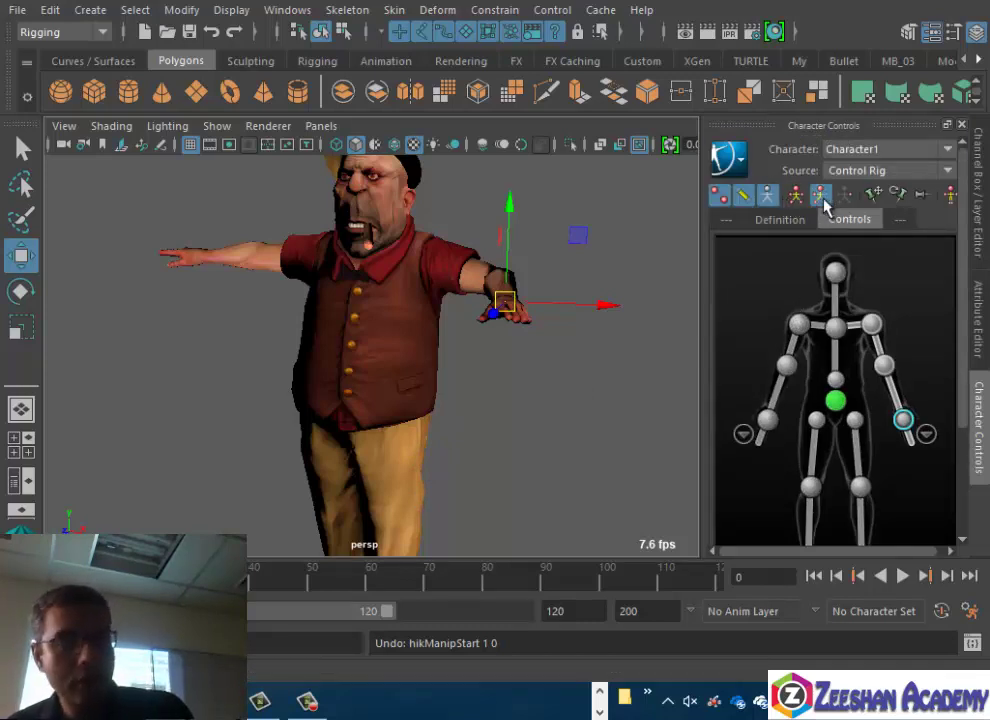
drag(528, 300, 669, 350)
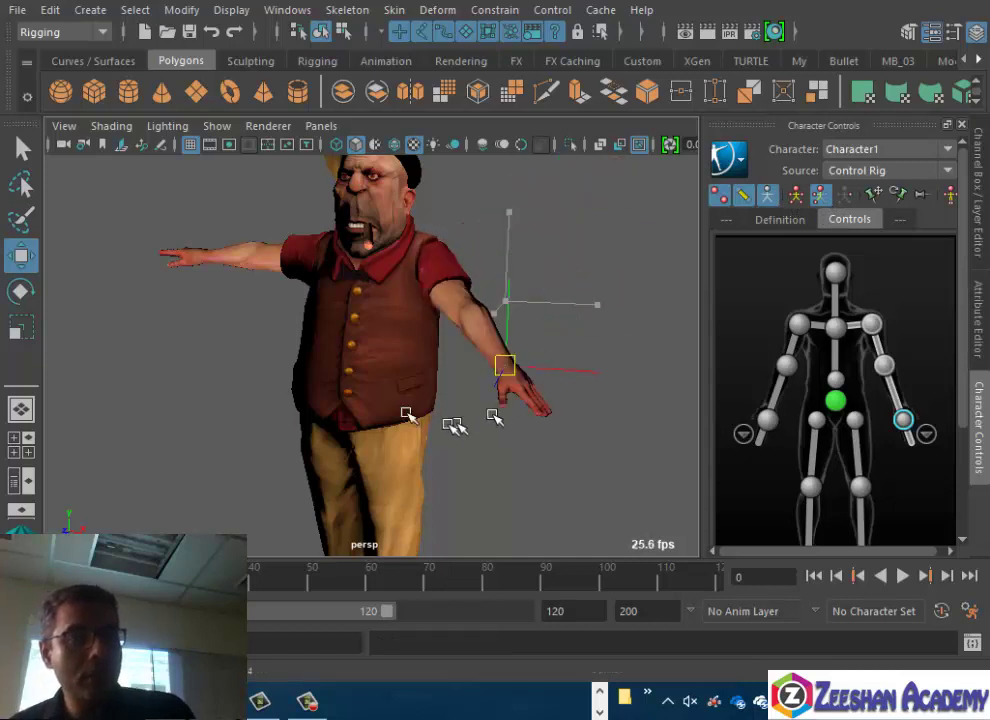
drag(574, 226, 463, 276)
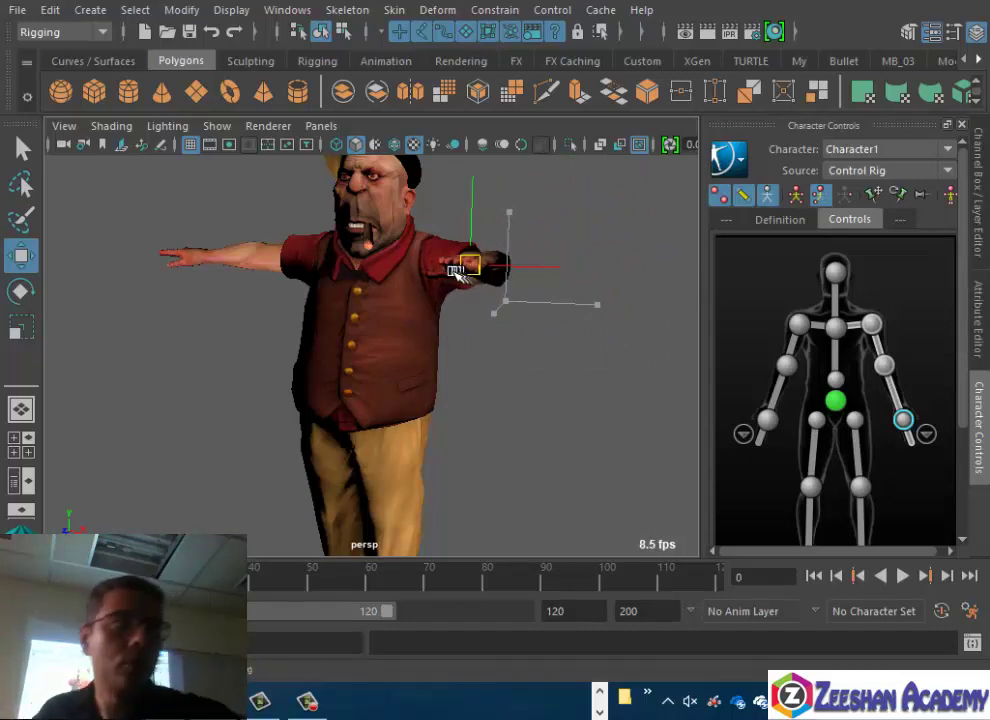
mouse_move(463, 276)
mouse_down()
mouse_move(430, 355)
mouse_move(467, 210)
mouse_move(520, 280)
mouse_up()
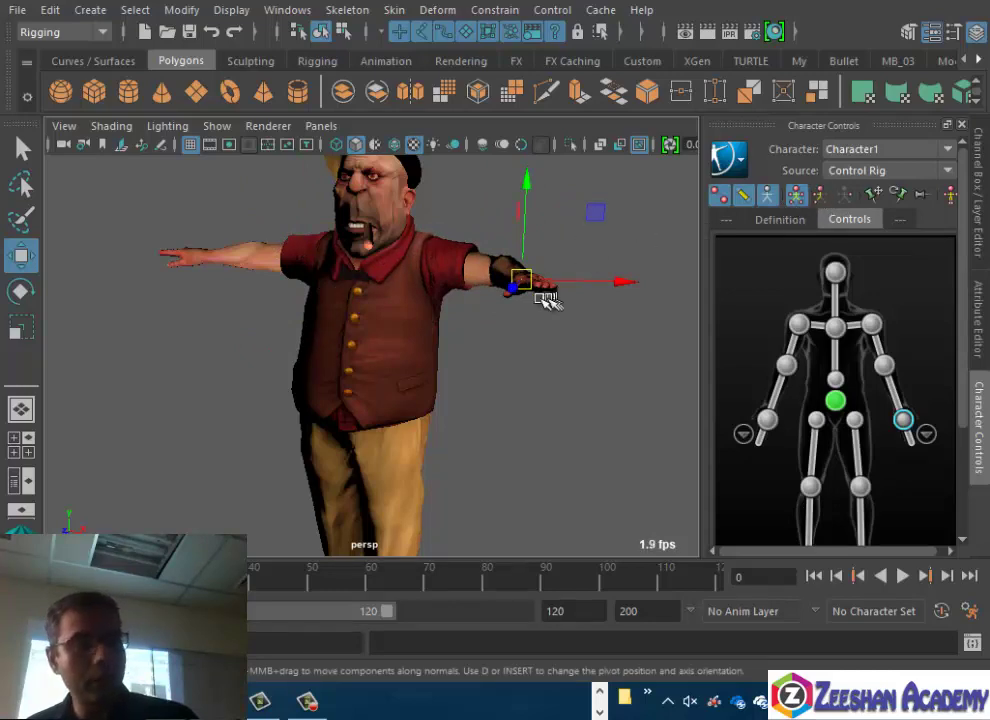
mouse_move(525, 283)
mouse_down()
mouse_move(440, 390)
mouse_move(212, 443)
mouse_move(221, 460)
mouse_move(630, 570)
mouse_move(458, 500)
mouse_move(240, 446)
mouse_move(258, 333)
mouse_move(550, 461)
mouse_move(555, 440)
mouse_move(250, 486)
mouse_move(470, 410)
mouse_move(565, 475)
mouse_move(220, 462)
mouse_move(300, 475)
mouse_move(548, 398)
mouse_move(287, 387)
mouse_move(340, 292)
mouse_up()
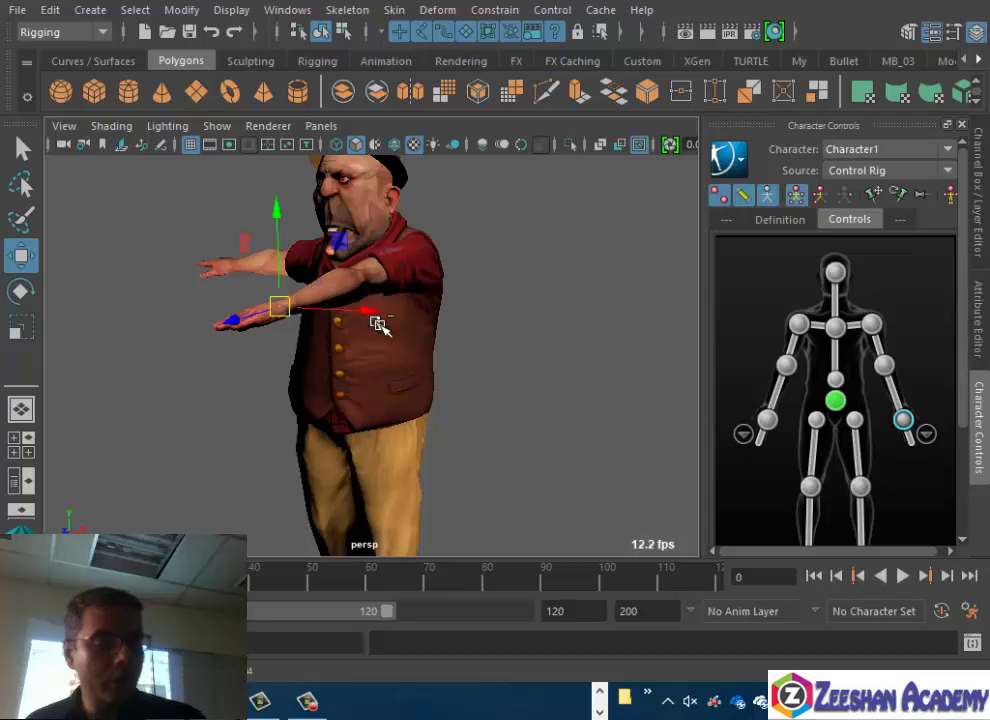
key(ctrl+z)
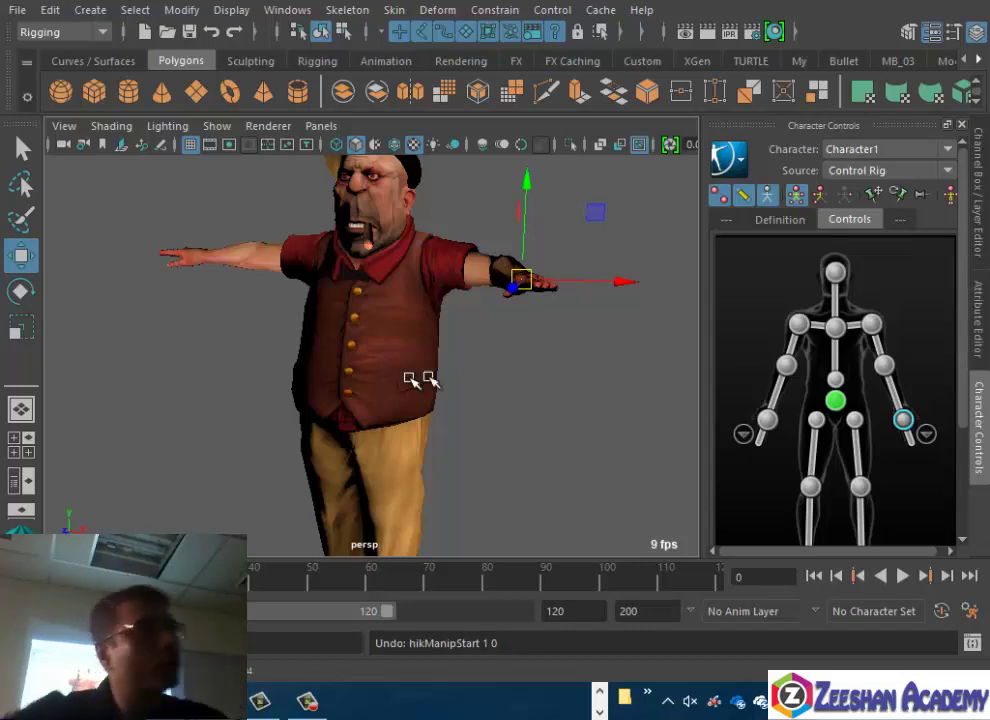
click(834, 328)
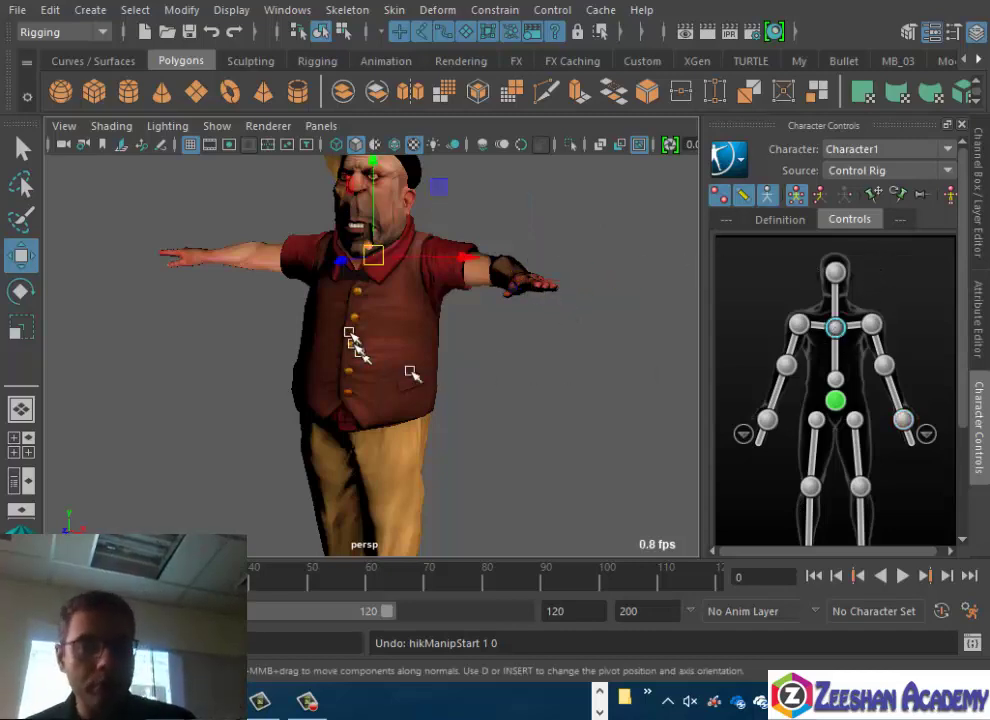
mouse_move(368, 262)
mouse_down()
mouse_move(380, 352)
mouse_move(410, 322)
mouse_move(320, 309)
mouse_move(387, 342)
mouse_move(365, 320)
mouse_move(328, 325)
mouse_move(370, 352)
mouse_up()
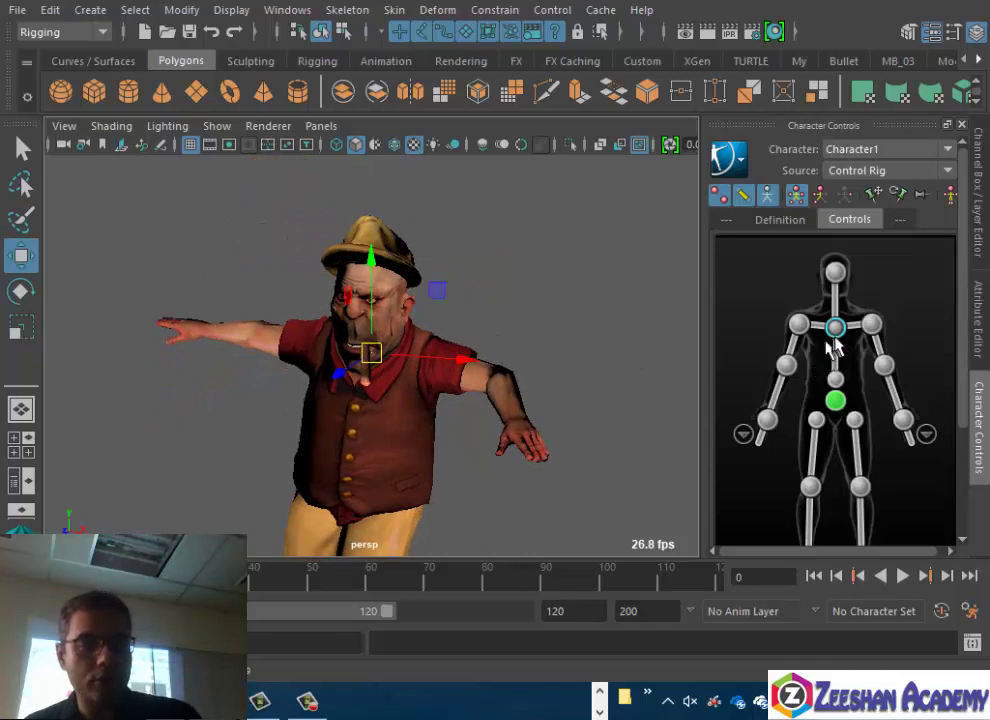
mouse_move(460, 380)
alt+mouse_down()
mouse_move(413, 382)
mouse_move(376, 313)
mouse_move(345, 295)
mouse_move(225, 395)
mouse_move(320, 371)
mouse_move(435, 236)
mouse_move(347, 325)
alt+mouse_up()
key(e)
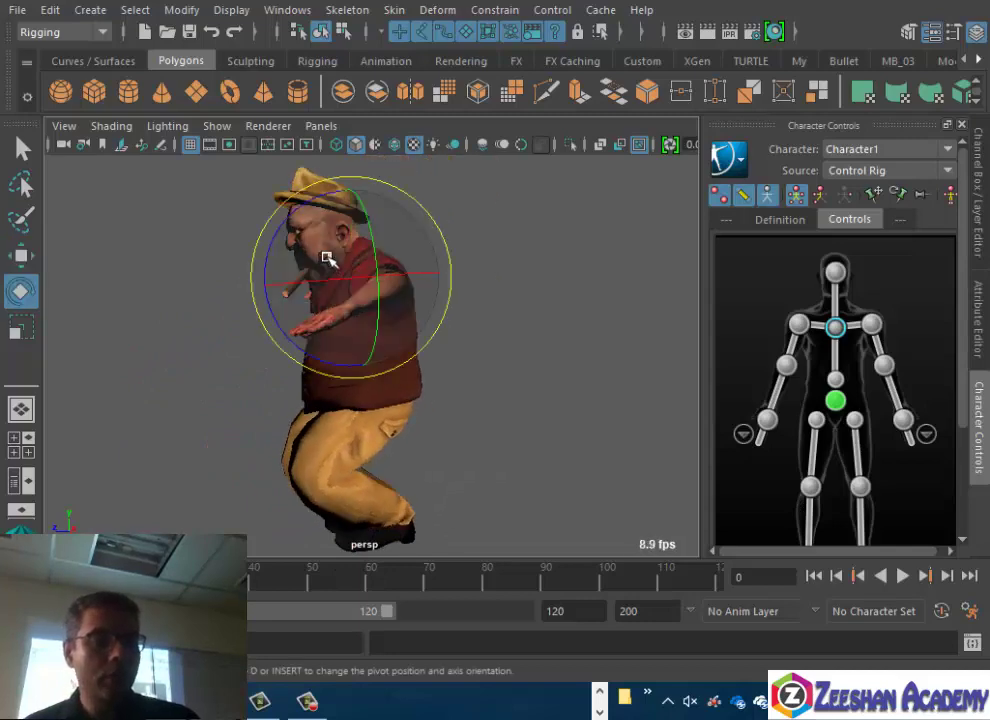
mouse_move(327, 259)
mouse_down()
mouse_move(331, 281)
mouse_move(420, 325)
mouse_up()
key(ctrl+z)
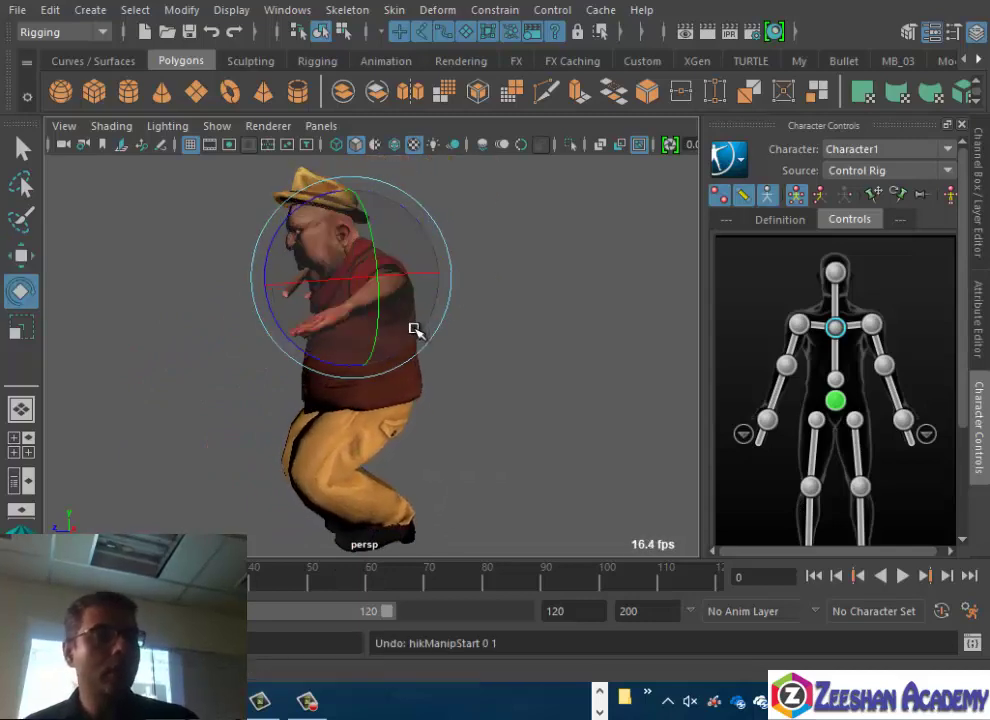
key(ctrl+z)
key(ctrl+z)
key(ctrl+z)
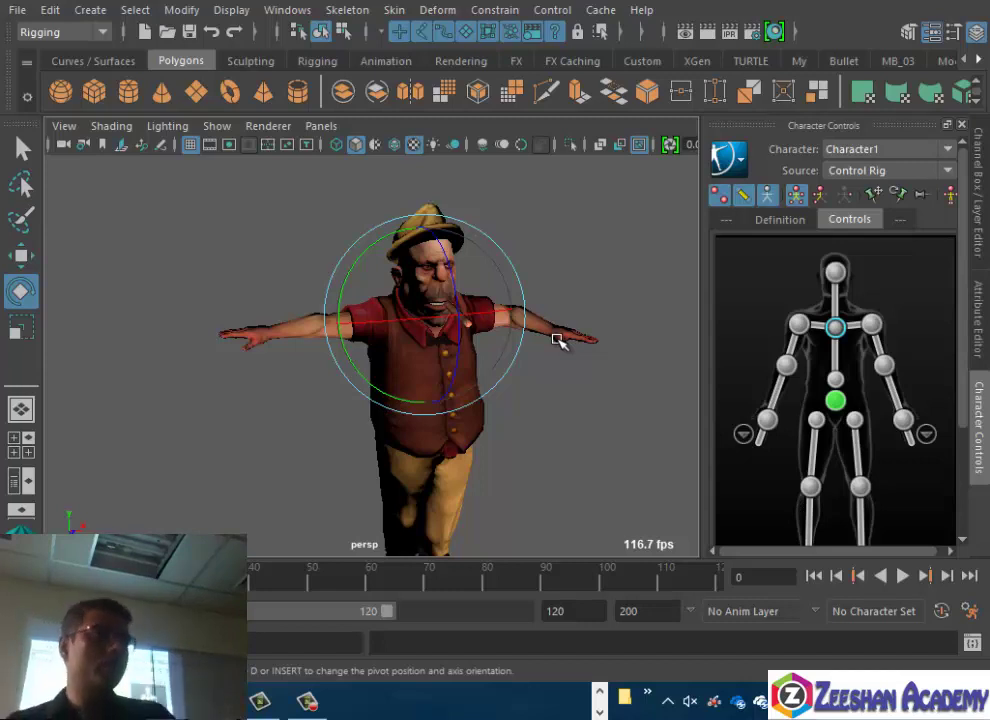
Open the skeleton definition, browse the spine view, and re-enable Show > Joints in the viewport
click(779, 220)
click(768, 385)
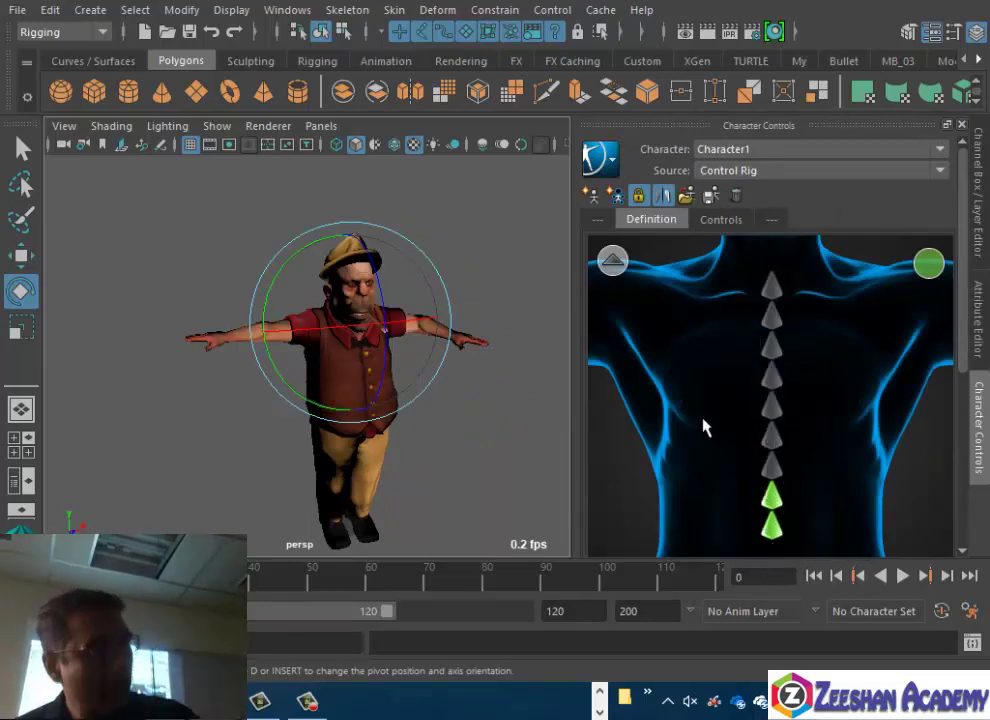
click(612, 261)
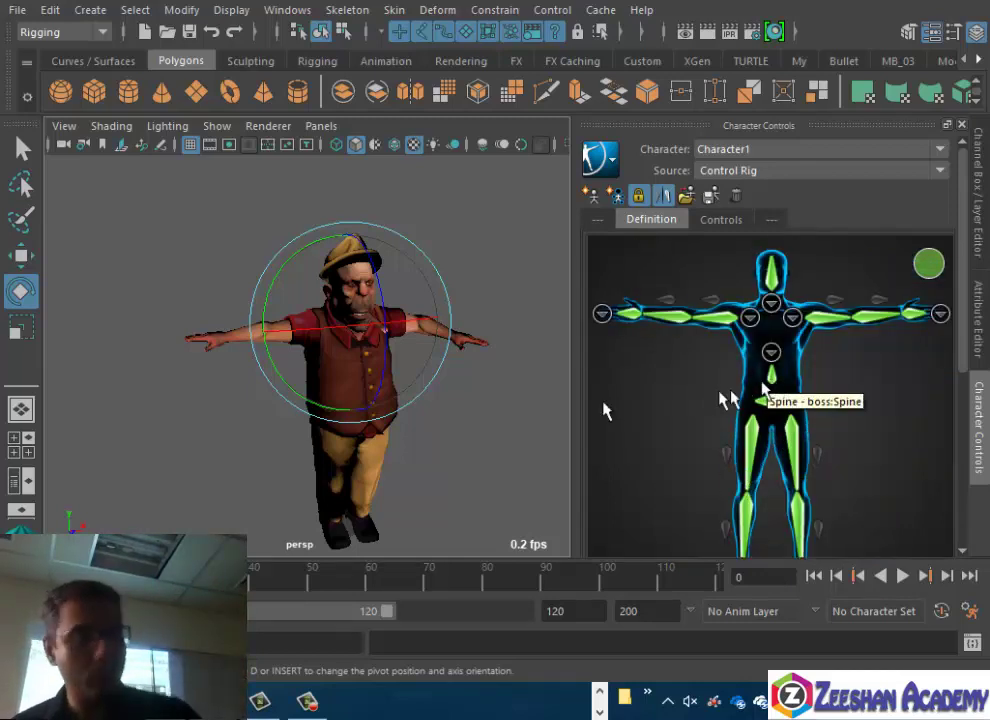
click(218, 126)
click(261, 267)
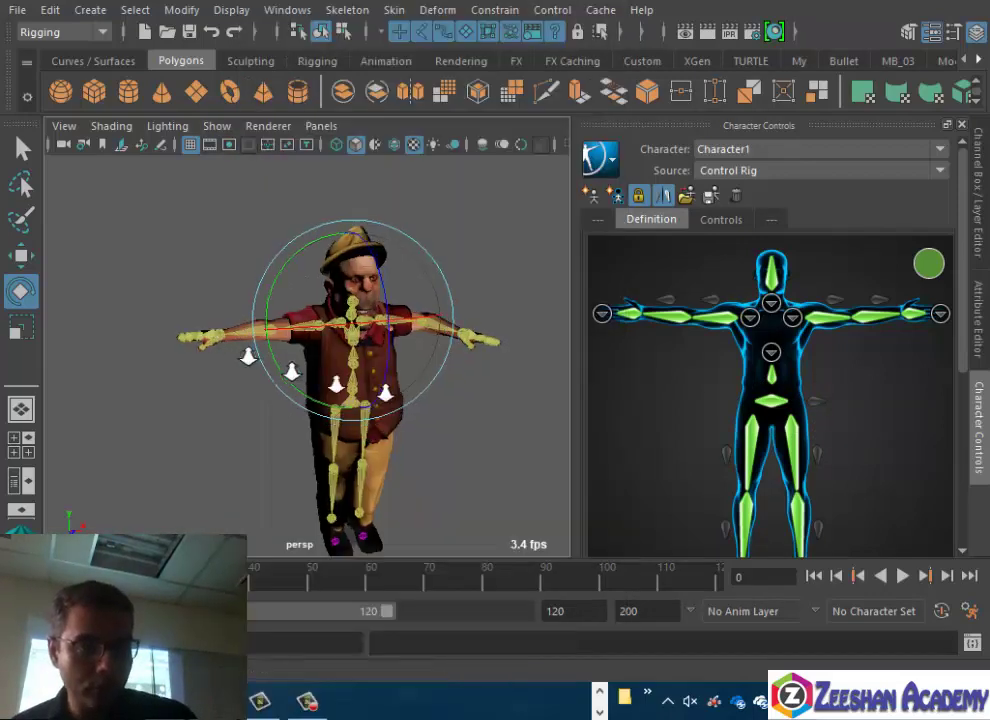
scroll(413, 442, up, 3)
scroll(309, 459, up, 2)
scroll(342, 424, up, 3)
scroll(405, 433, up, 3)
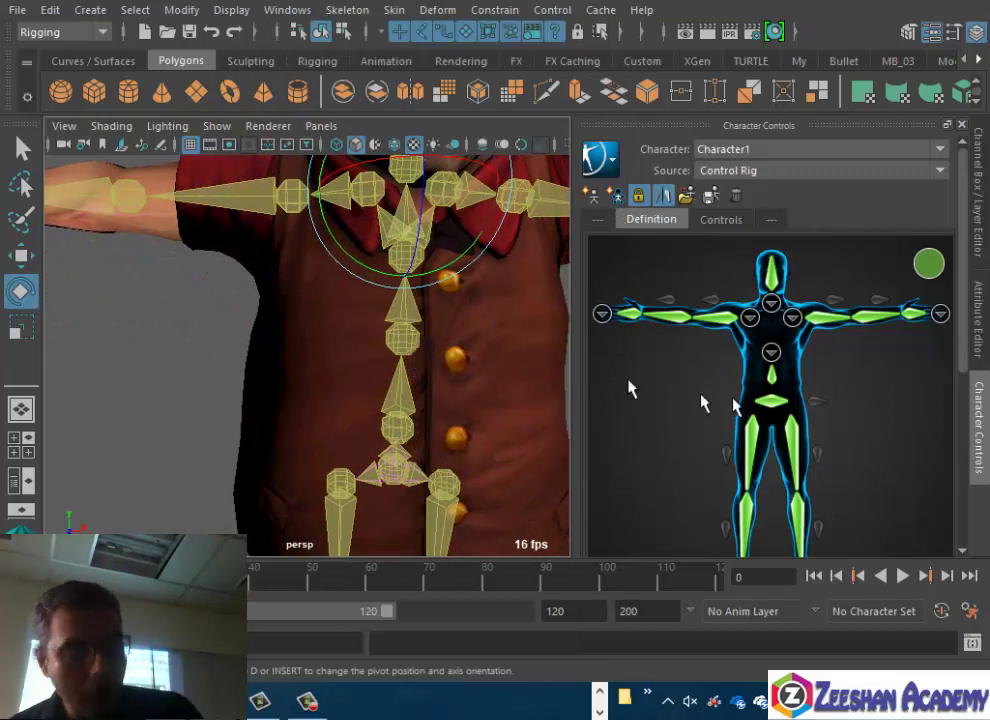
Inspect the spine close-up, then open the neck close-up showing the Neck and Neck1 slots
click(771, 358)
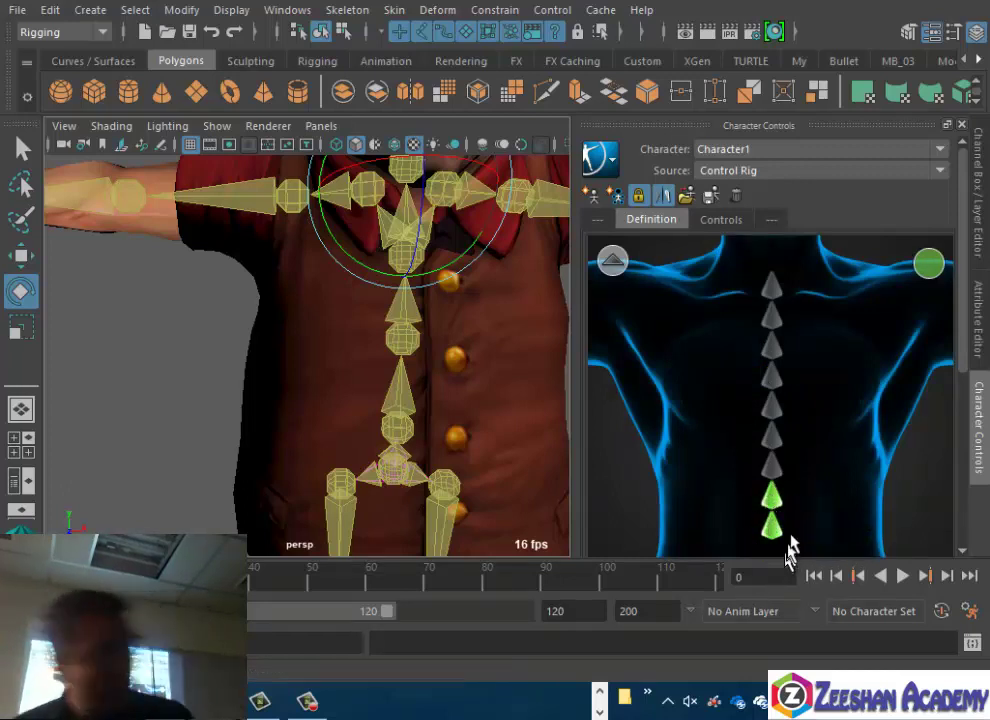
click(613, 261)
click(768, 300)
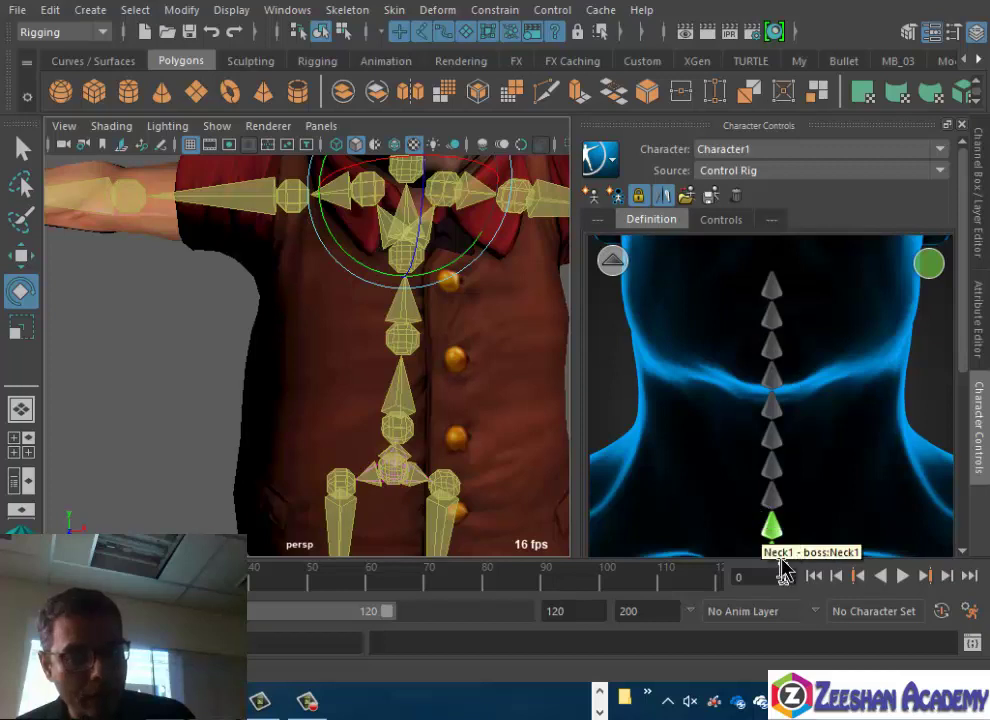
scroll(790, 545, down, 2)
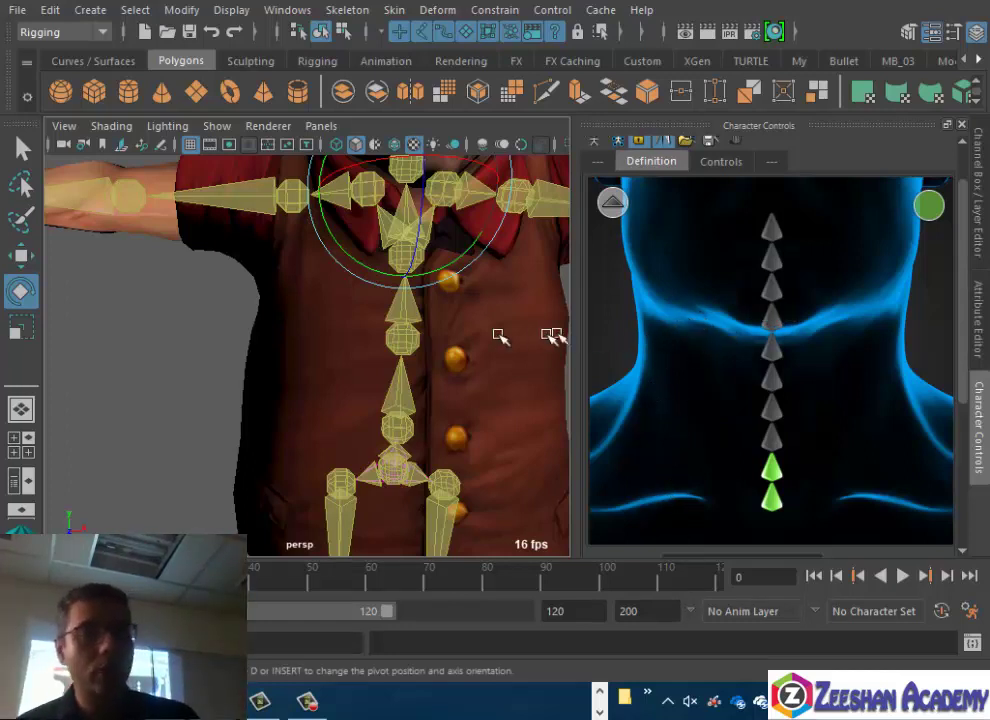
alt+middle_drag(420, 362, 323, 431)
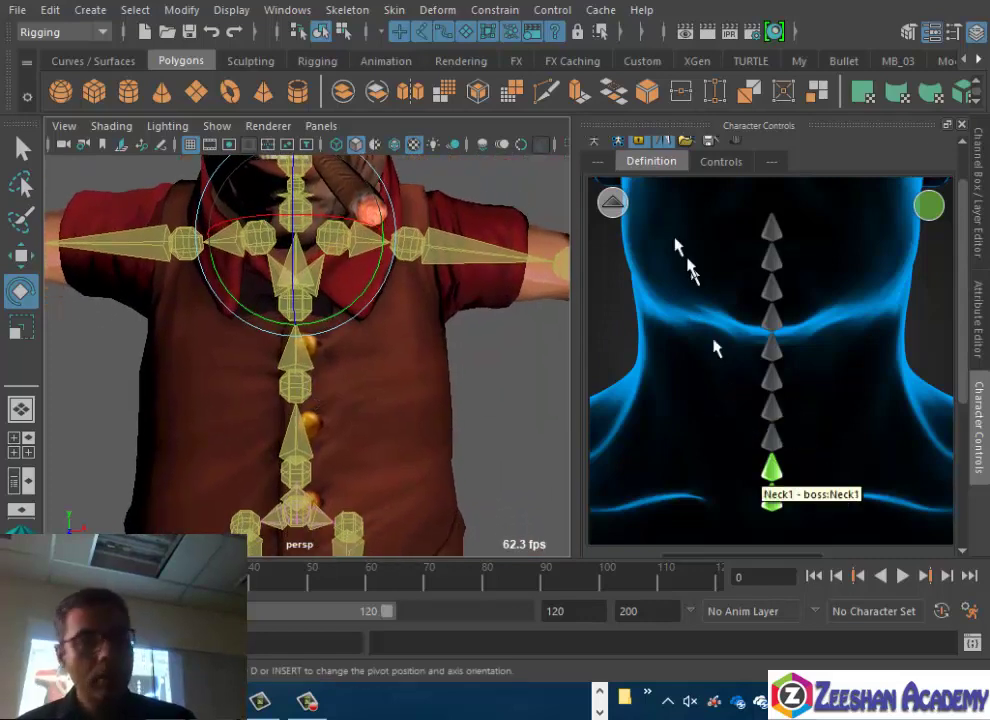
Select the hips and shoulder bones, then dismiss the Characterization Locked warning with OK
click(610, 205)
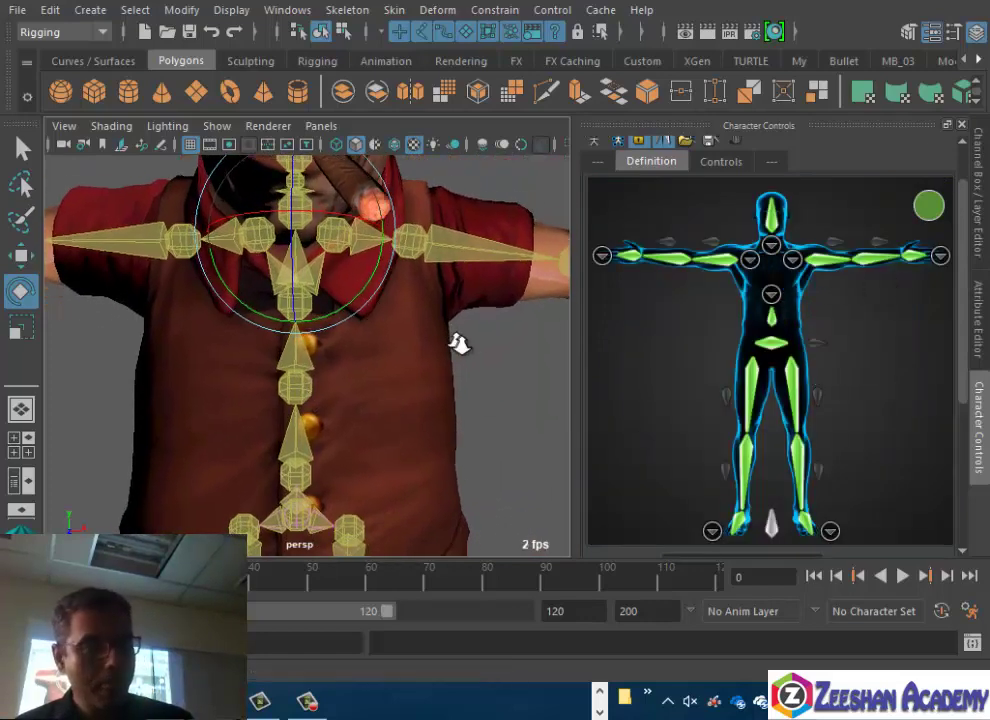
scroll(453, 342, up, 2)
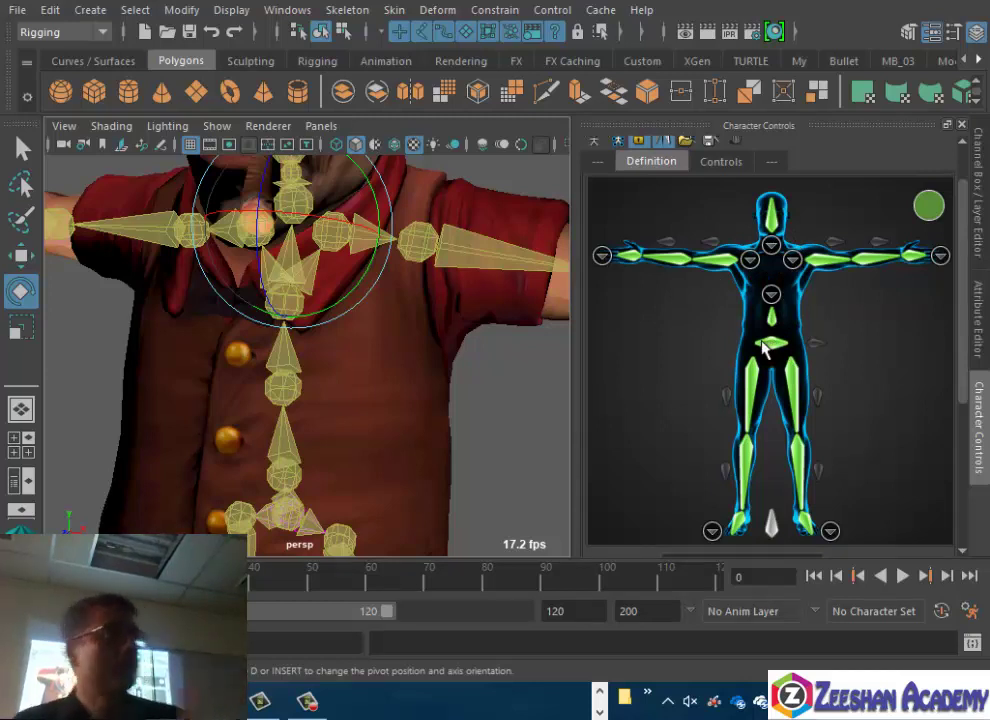
click(768, 348)
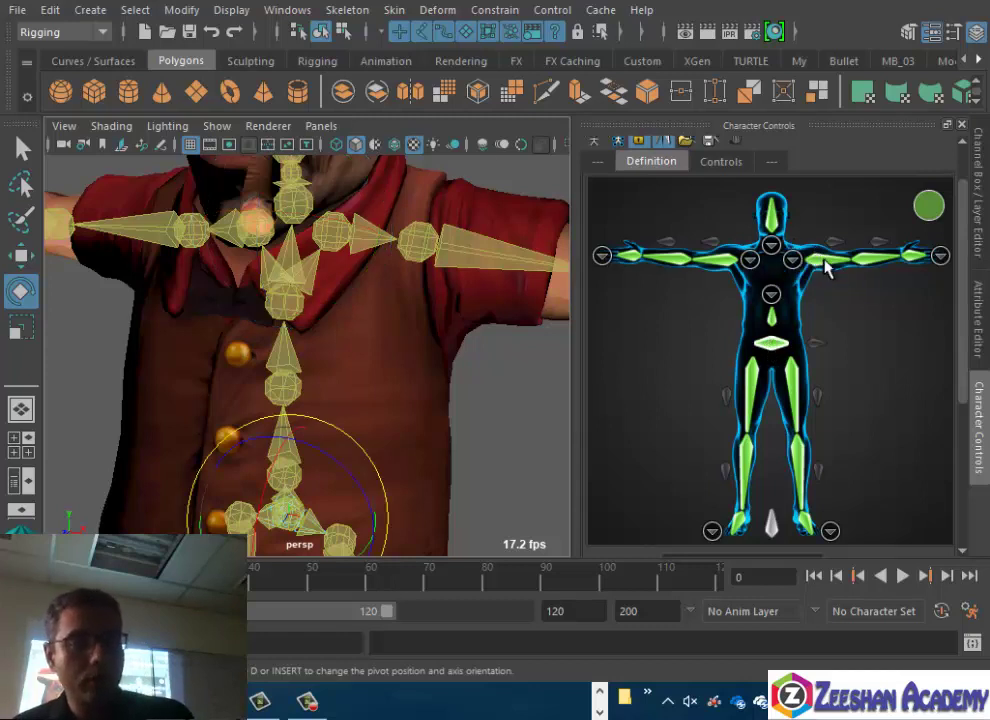
click(827, 268)
click(710, 258)
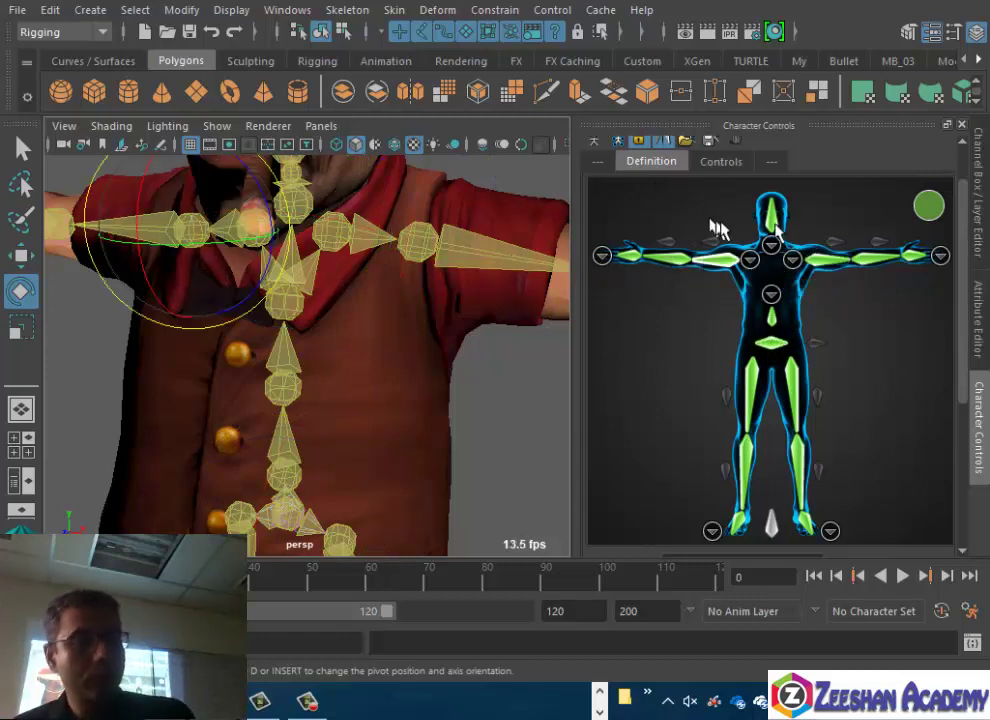
double_click(775, 345)
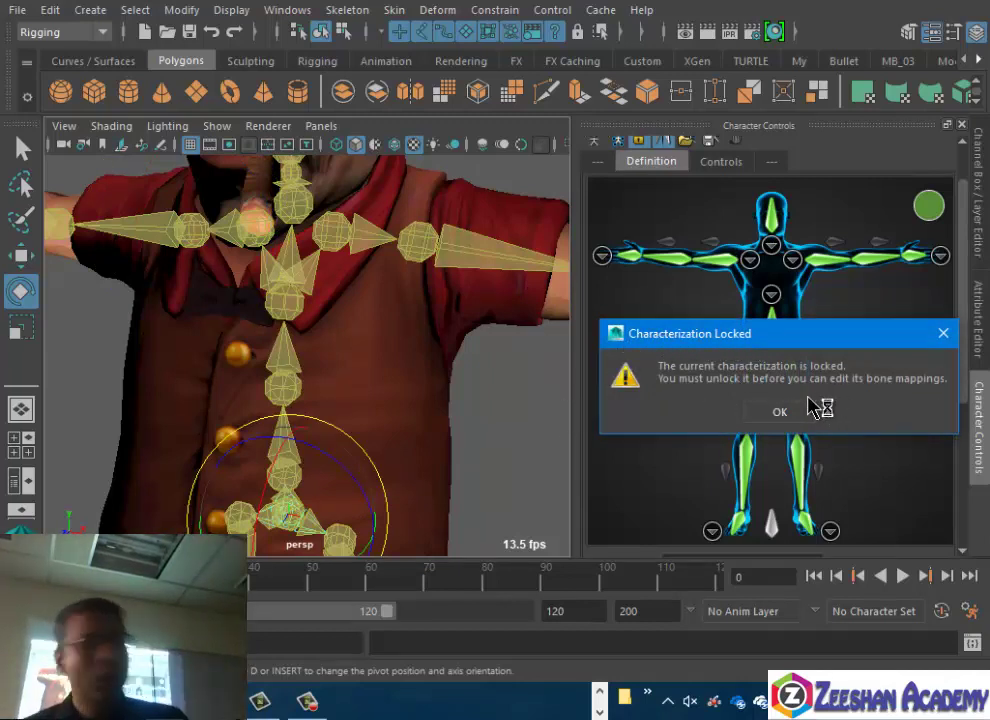
click(800, 410)
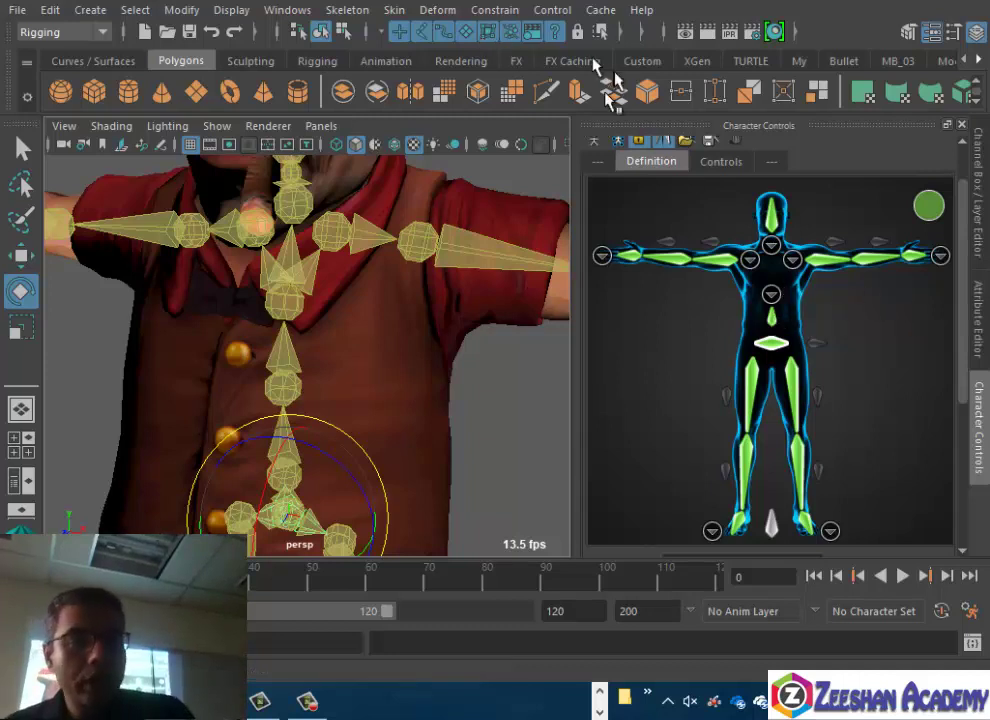
click(596, 140)
click(605, 158)
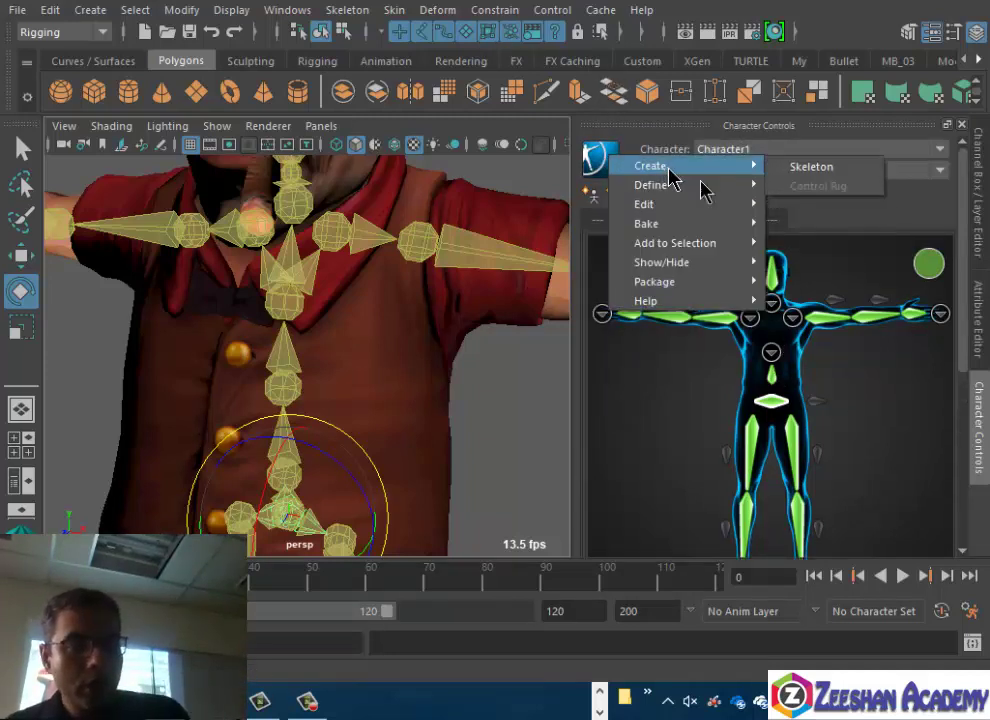
mouse_move(660, 204)
mouse_move(811, 244)
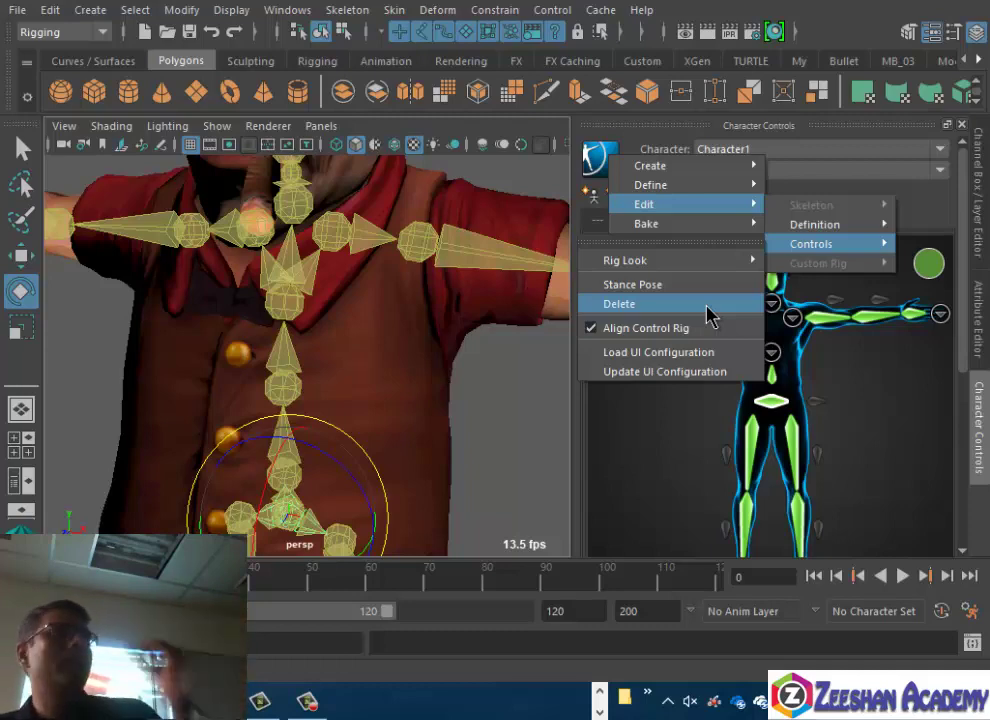
Delete Character1's HumanIK control rig so the definition figure shows again
click(708, 312)
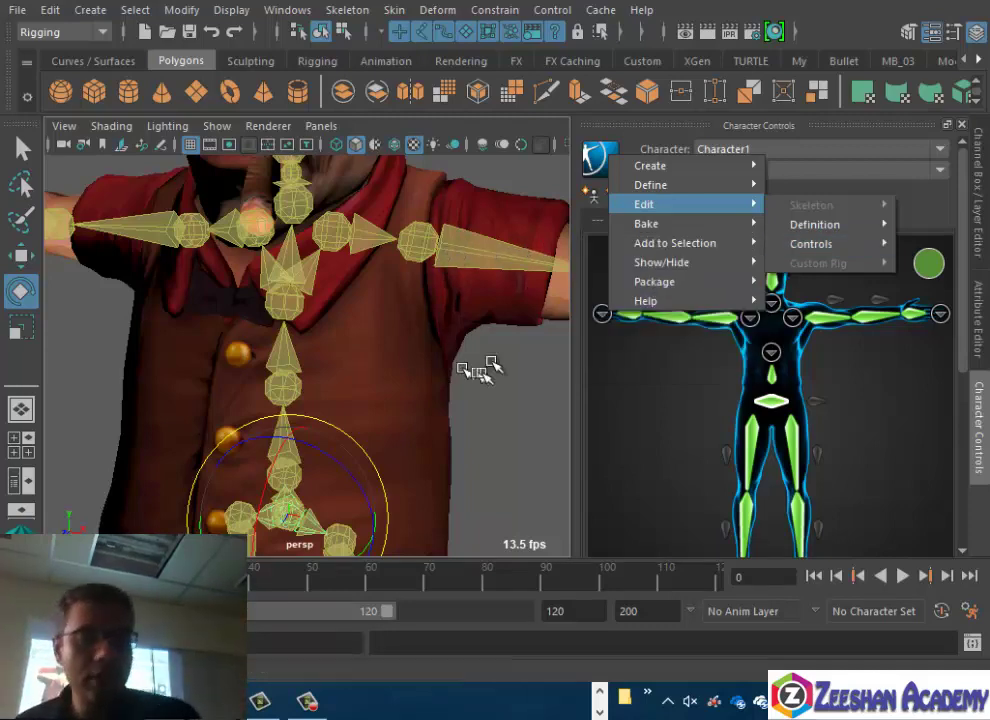
scroll(259, 449, down, 3)
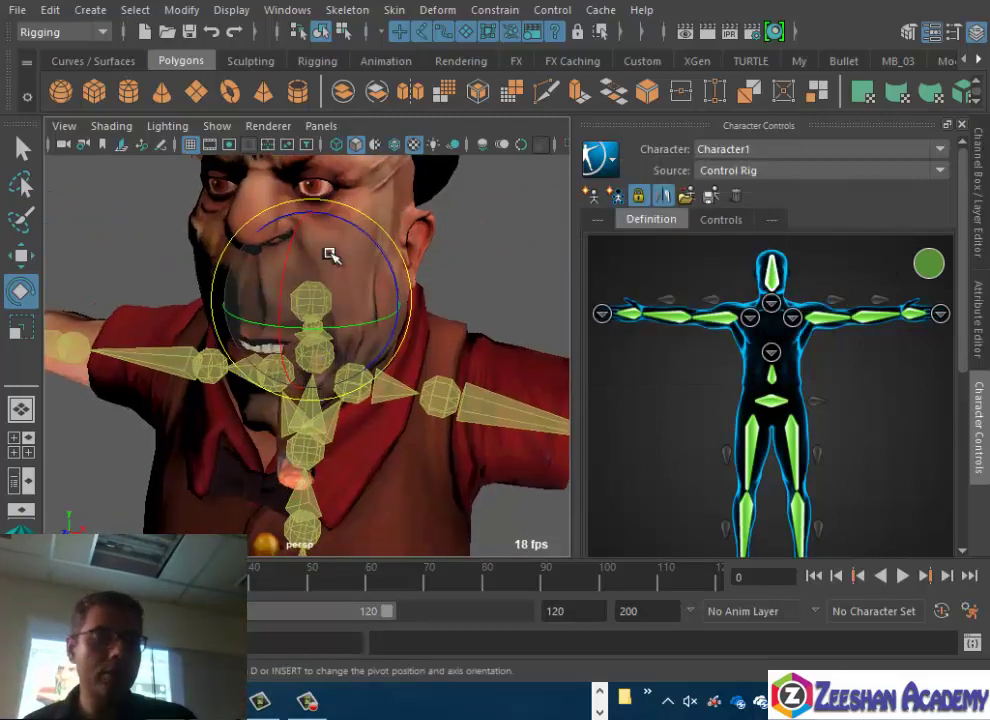
Tilt the head by rotating its joint directly, straighten it, then tilt it again
drag(259, 449, 338, 243)
drag(236, 376, 212, 269)
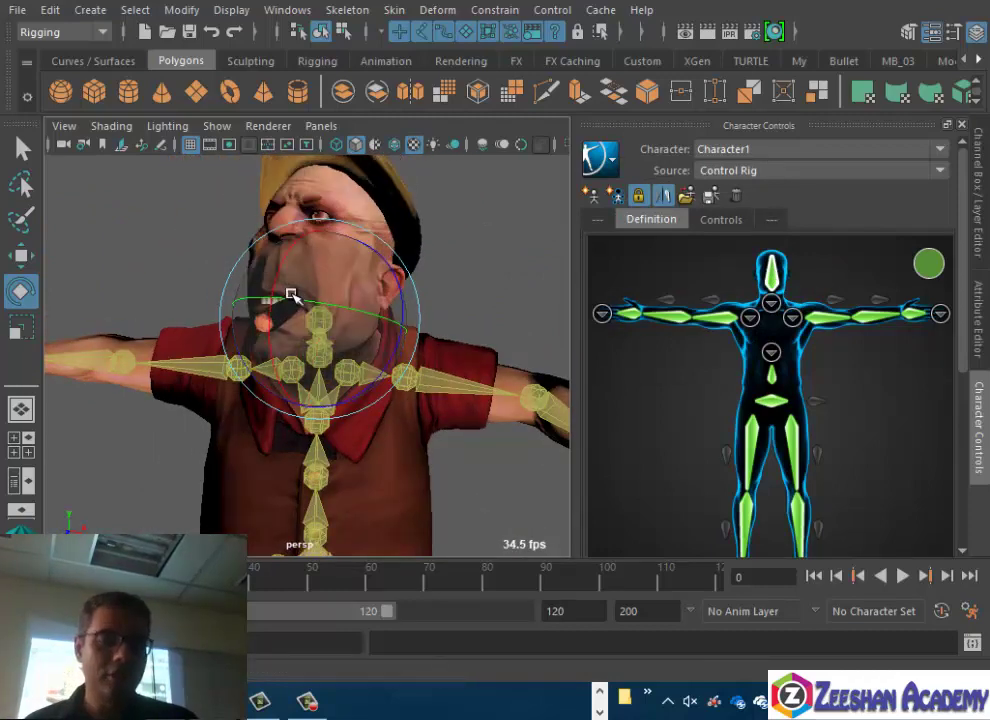
click(302, 298)
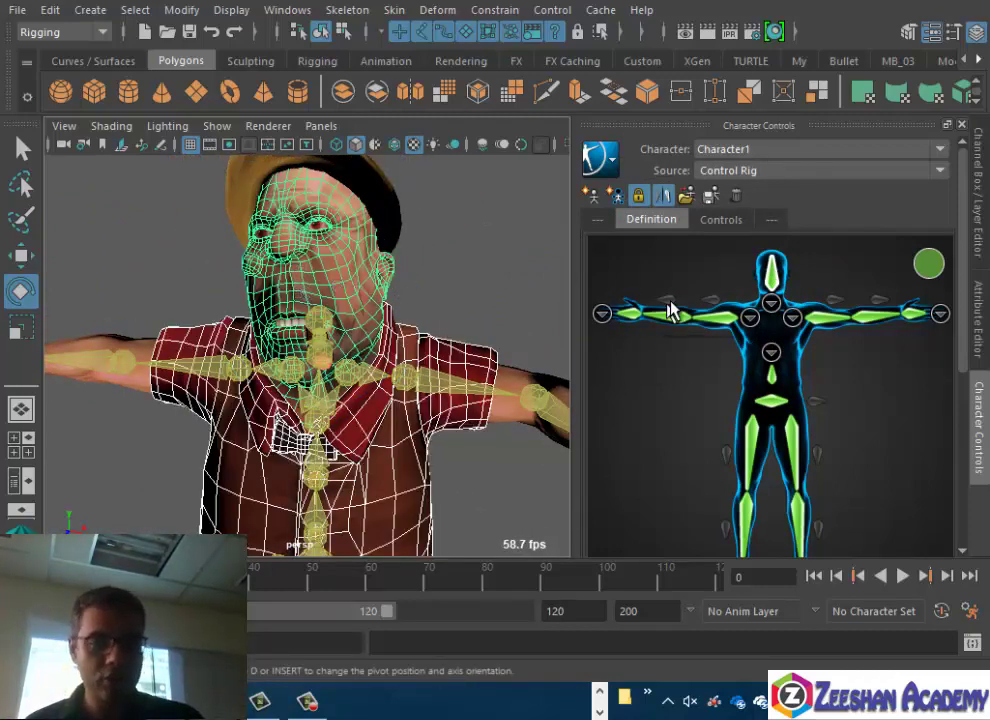
scroll(546, 336, up, 2)
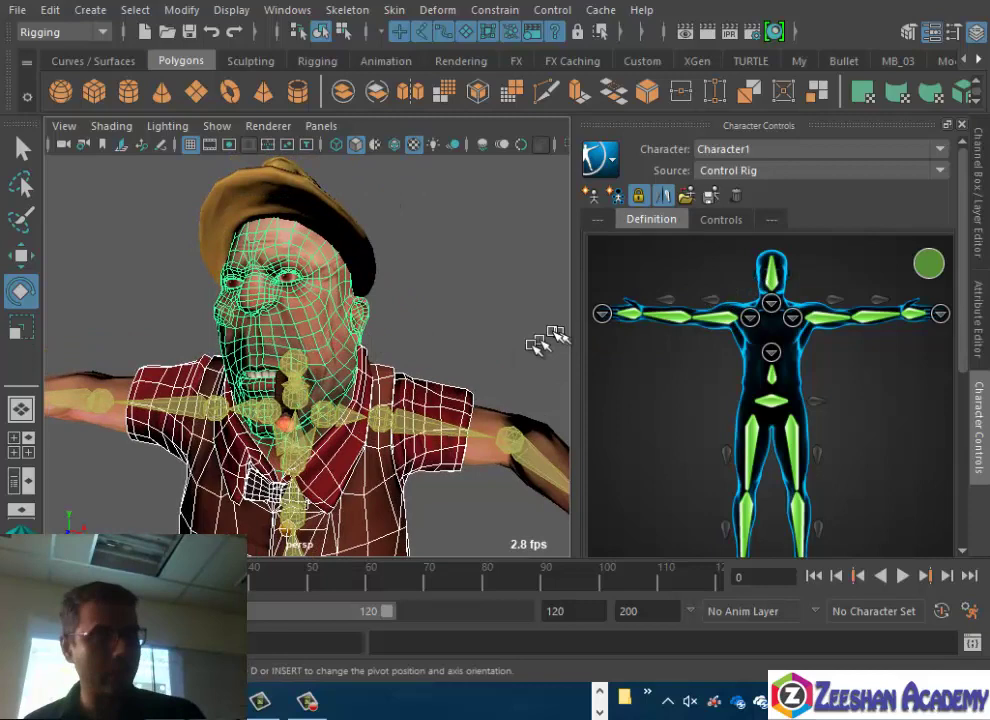
click(762, 285)
drag(297, 333, 195, 100)
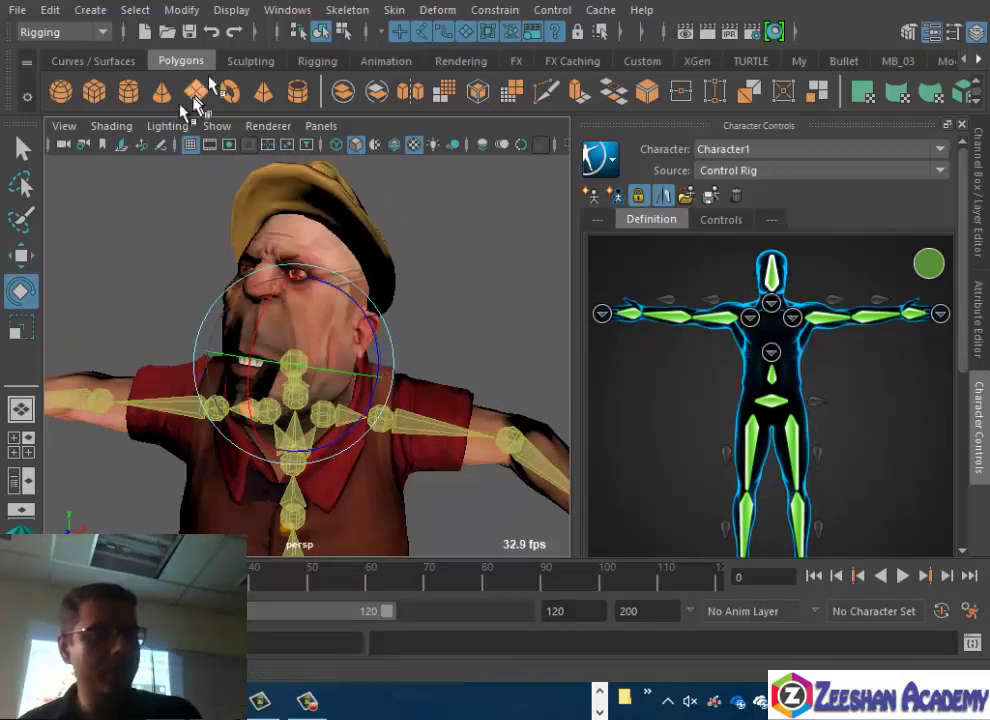
Hide the skeleton joints in the viewport and turn the head further
click(217, 126)
click(347, 274)
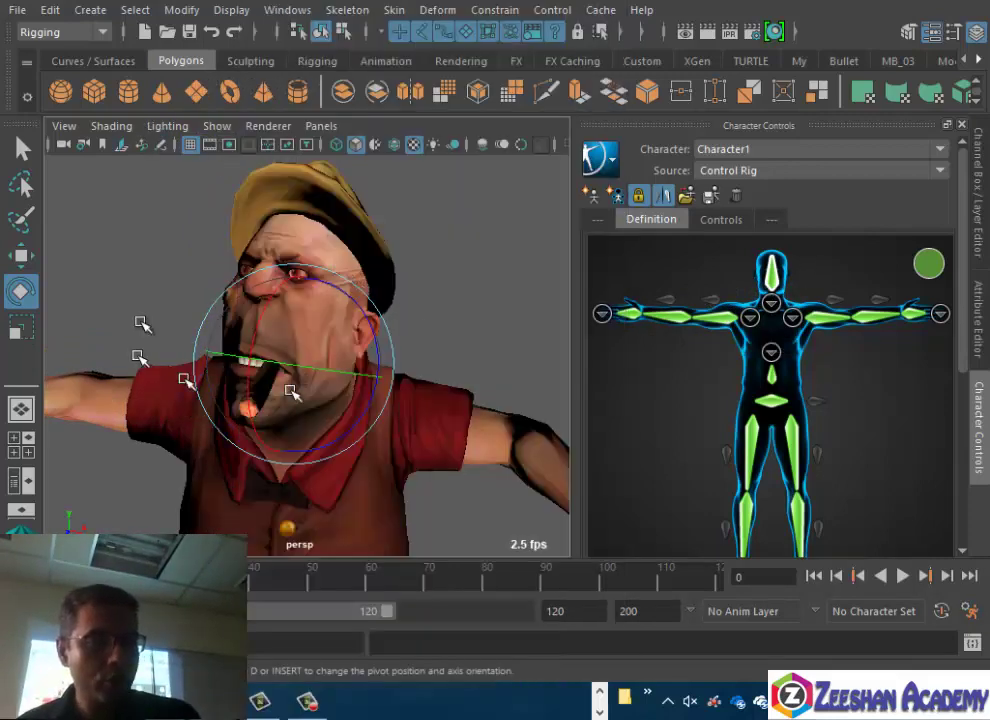
mouse_move(452, 451)
alt+mouse_down()
mouse_move(325, 409)
mouse_move(444, 449)
mouse_move(400, 385)
mouse_move(372, 258)
mouse_move(288, 324)
mouse_move(354, 243)
alt+mouse_up()
mouse_move(453, 415)
alt+mouse_down()
mouse_move(420, 354)
mouse_move(440, 330)
alt+mouse_up()
In the control rig picker, rotate the head and pick the shoulder, elbow, hip and knee effectors
click(714, 217)
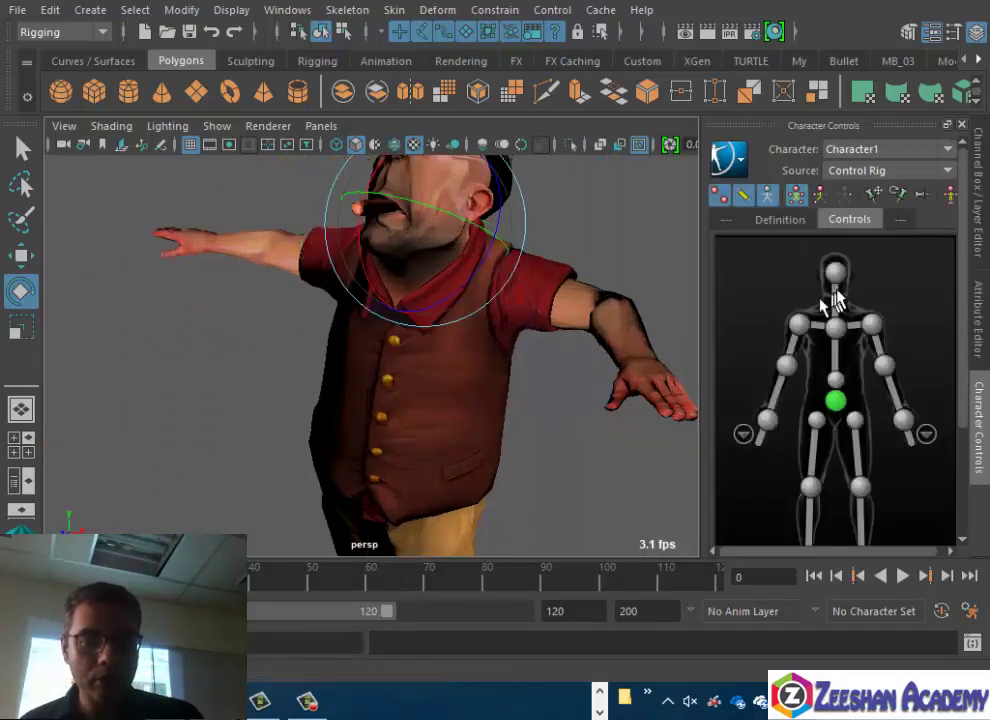
mouse_move(442, 296)
mouse_down()
mouse_move(475, 298)
mouse_move(573, 340)
mouse_up()
alt+middle_drag(605, 358, 570, 190)
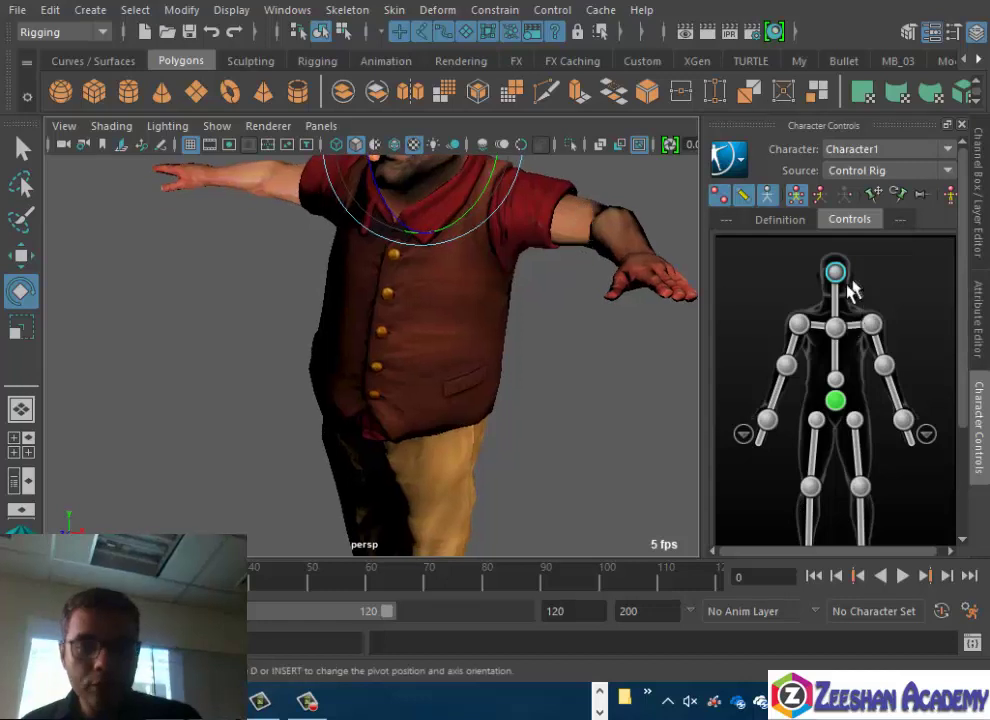
click(799, 323)
click(787, 366)
click(816, 420)
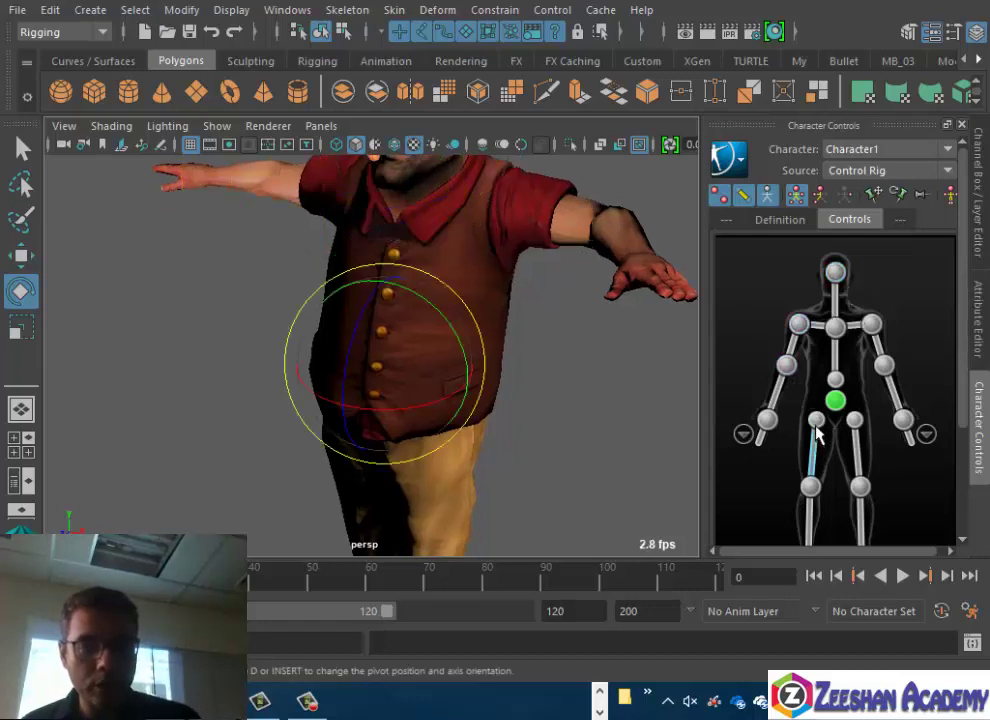
click(813, 488)
alt+drag(525, 450, 453, 411)
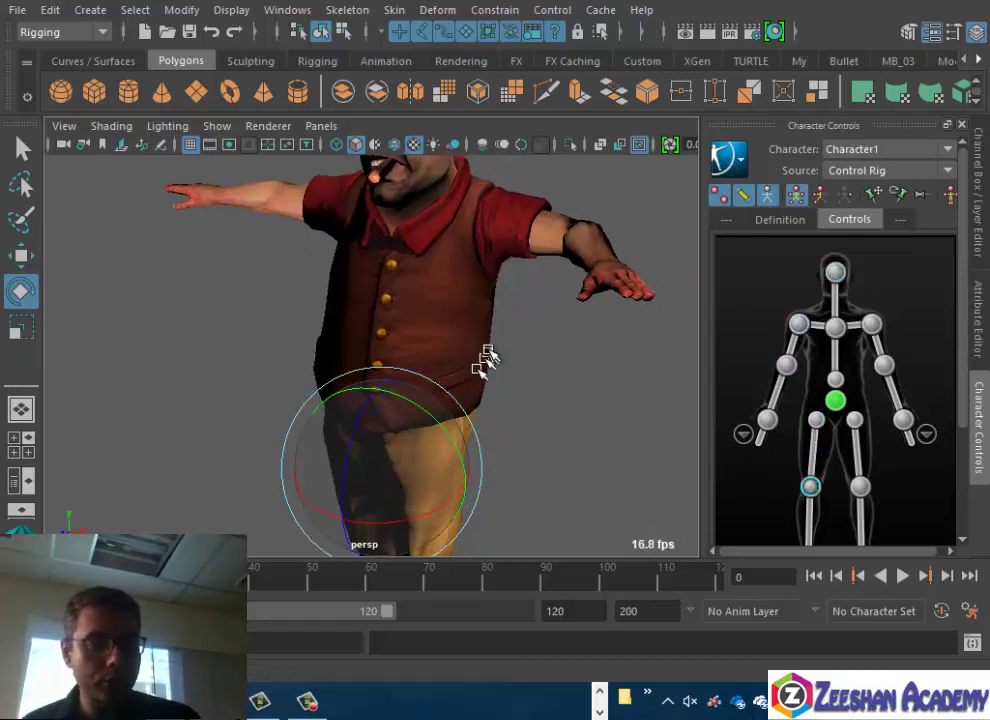
Move the left and right foot effectors apart to spread the legs into a split
key(w)
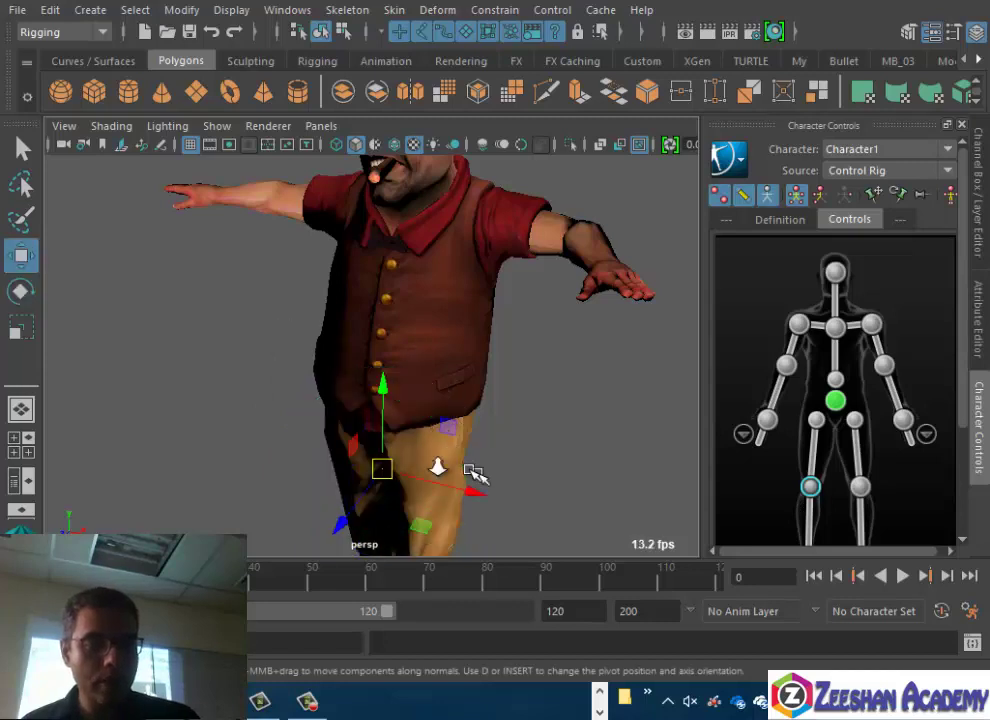
scroll(415, 390, down, 3)
scroll(800, 450, down, 3)
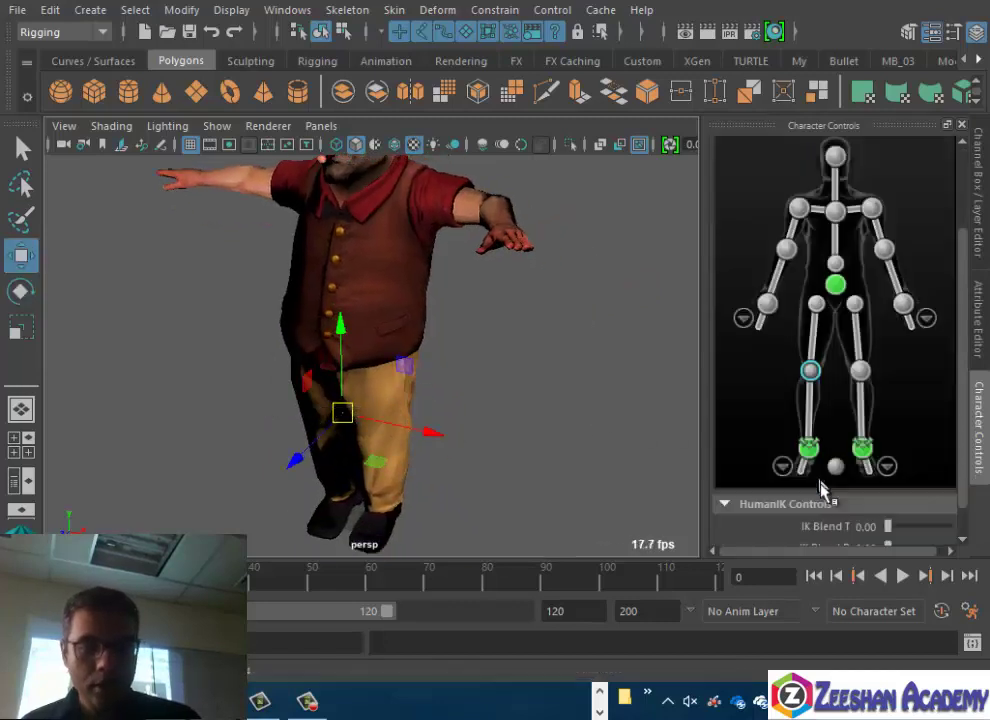
click(810, 414)
drag(345, 487, 122, 347)
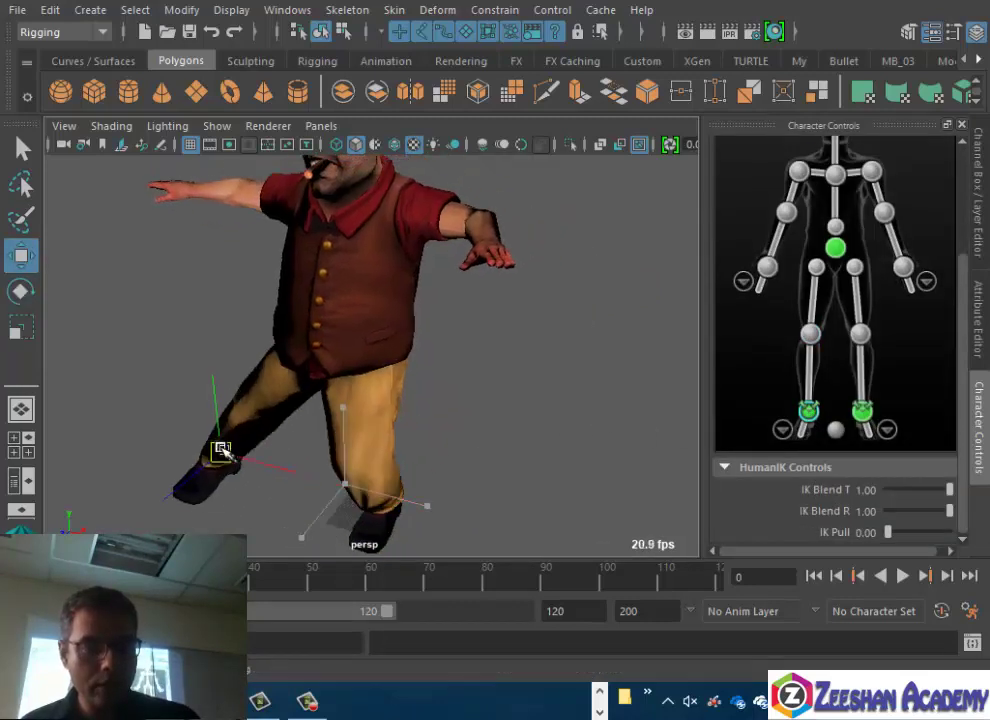
click(862, 412)
drag(393, 495, 522, 425)
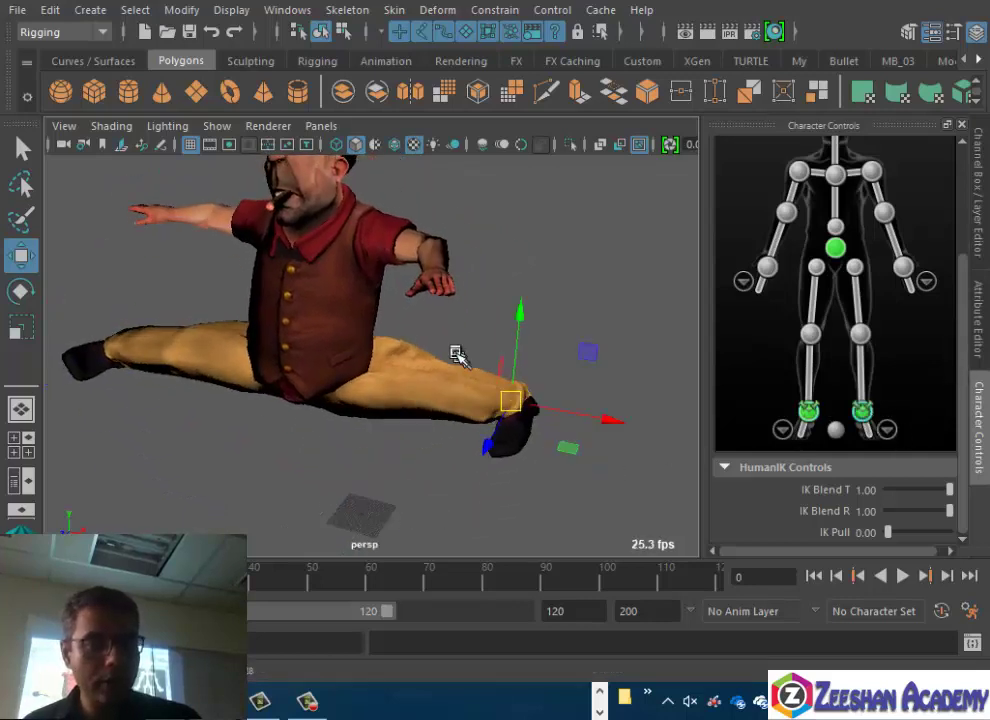
Drag the left hand effector to swing the arm overhead, twisting the body
click(766, 268)
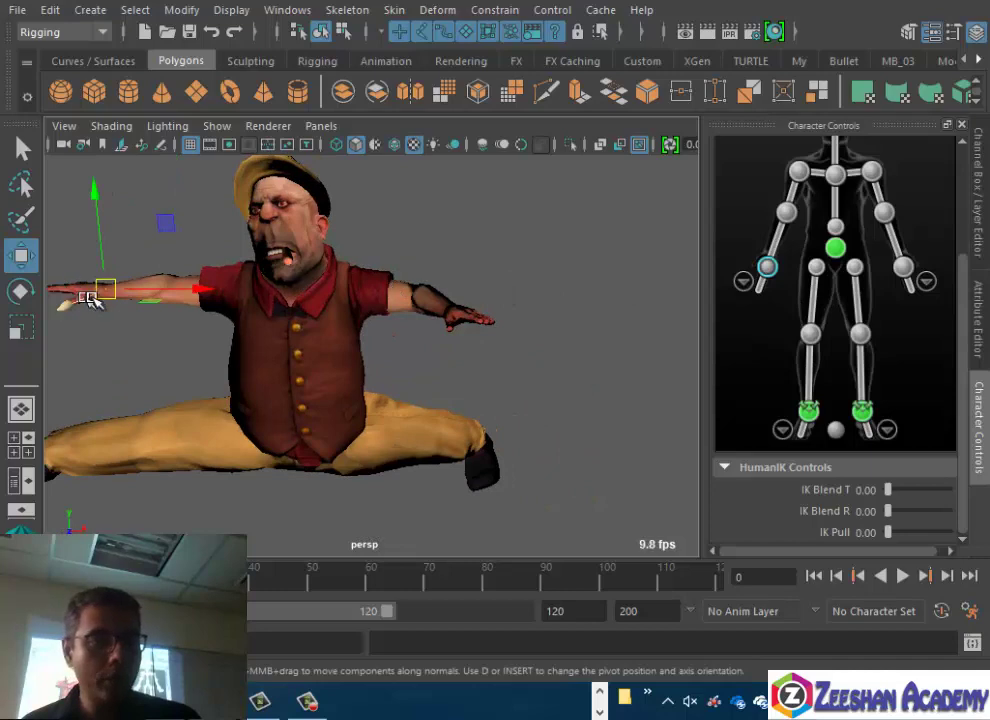
mouse_move(90, 300)
mouse_down()
mouse_move(115, 300)
mouse_move(204, 398)
mouse_move(212, 188)
mouse_move(226, 396)
mouse_move(170, 462)
mouse_move(309, 427)
mouse_move(227, 265)
mouse_move(438, 336)
mouse_move(340, 380)
mouse_move(400, 382)
mouse_up()
scroll(740, 170, up, 3)
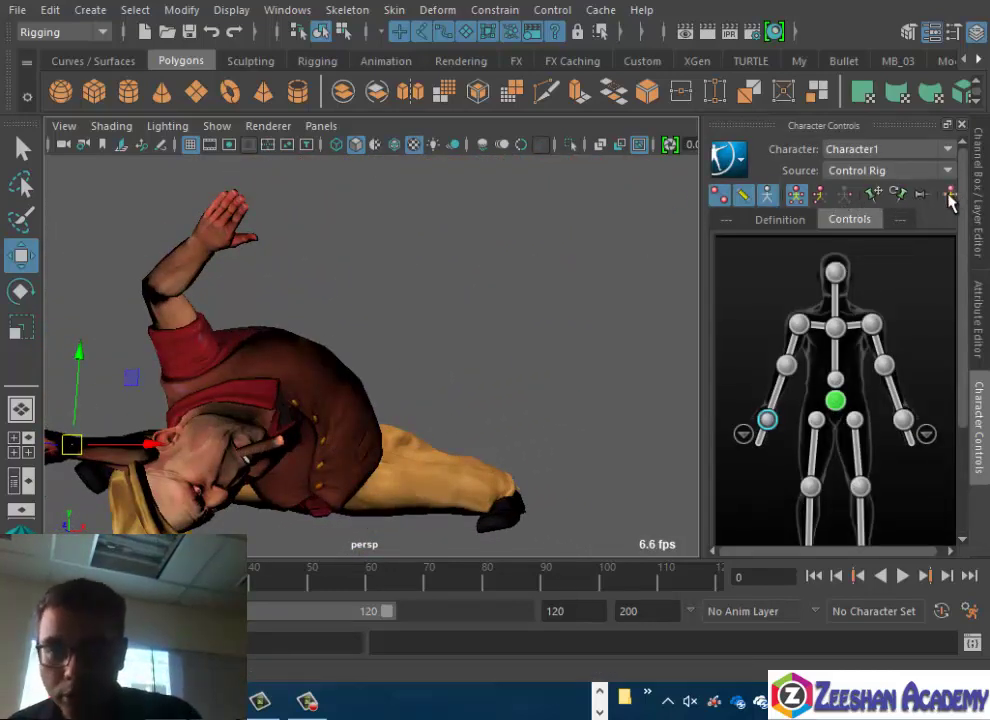
Widen the Character Controls panel and reset the rig with the Stance Pose button
drag(701, 486, 645, 490)
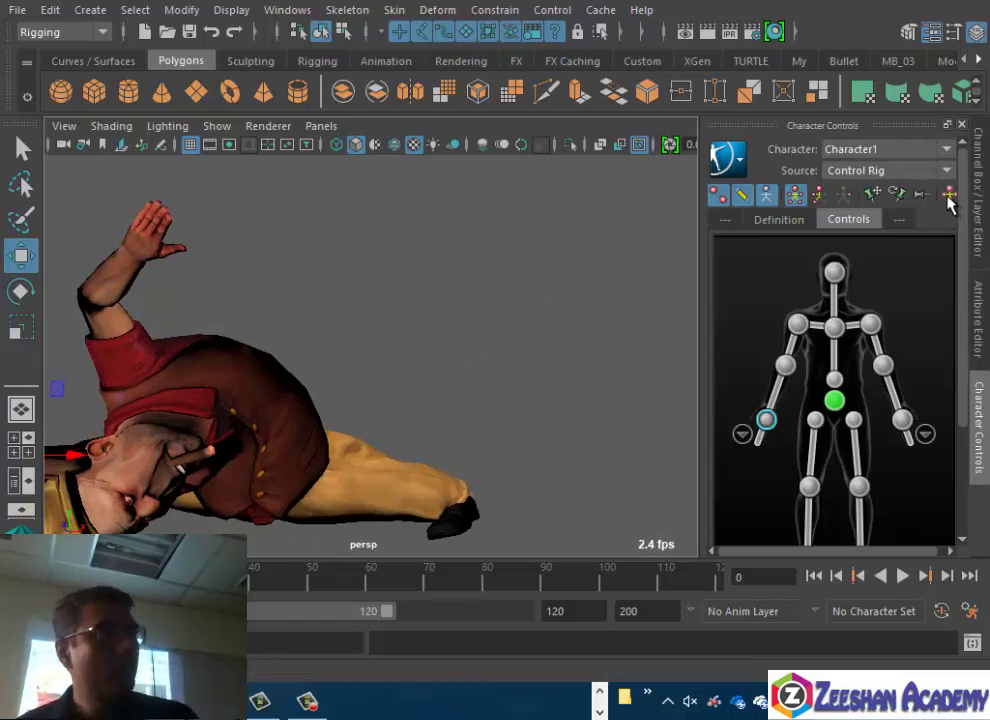
click(948, 197)
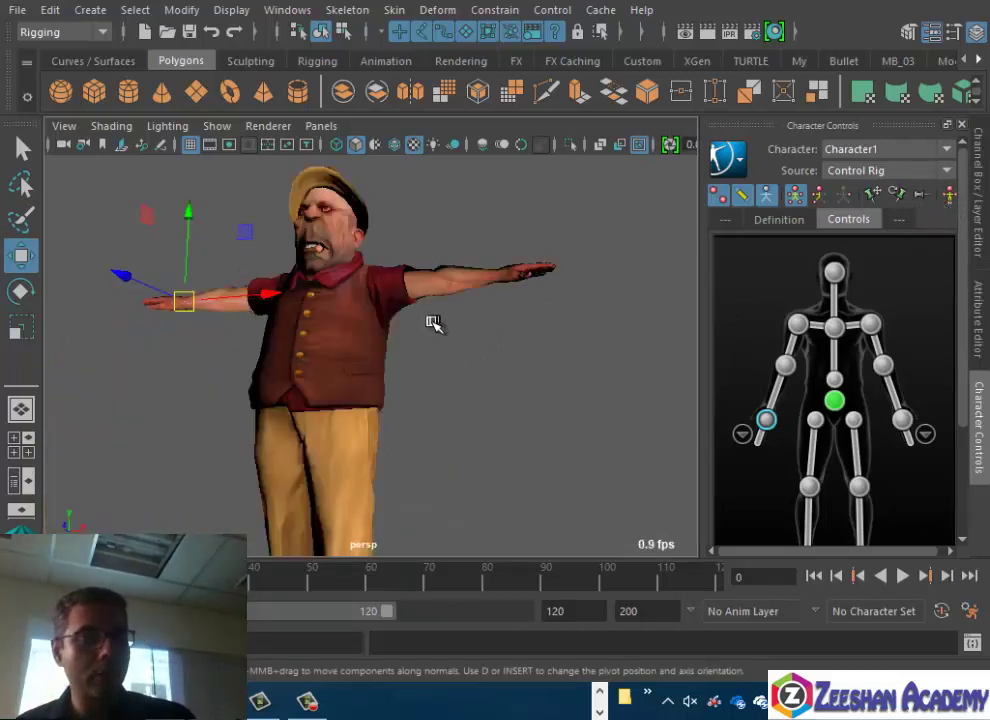
mouse_move(435, 325)
alt+right_down()
mouse_move(418, 363)
mouse_move(401, 358)
alt+right_up()
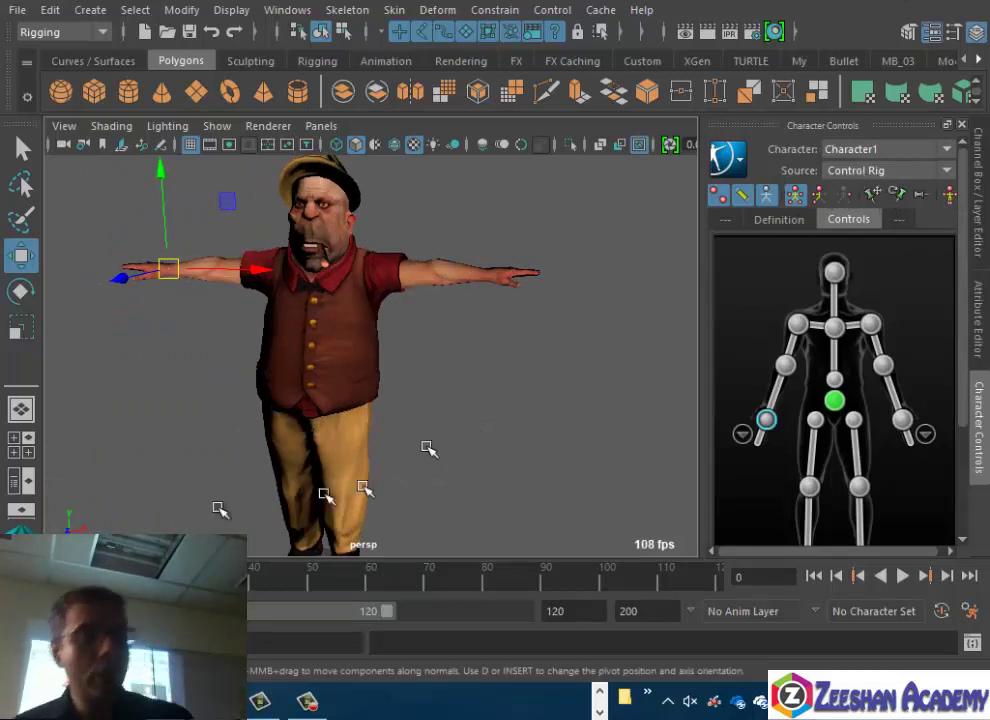
At frame 1, lower both hand effectors onto the character's hips
key(alt+period)
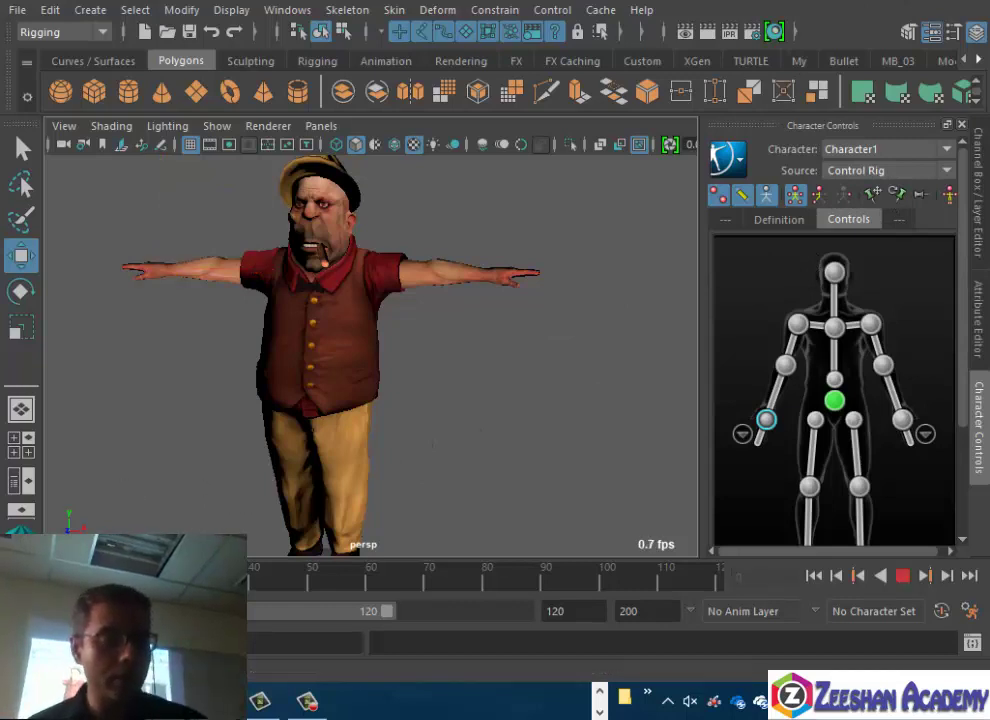
alt+drag(420, 385, 368, 385)
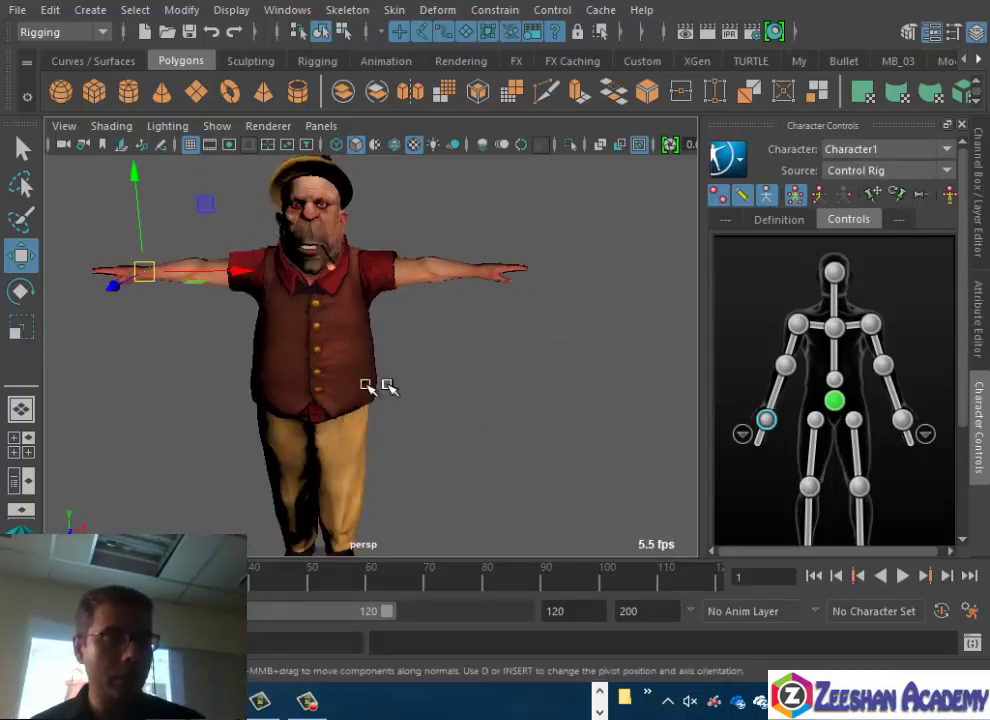
click(901, 422)
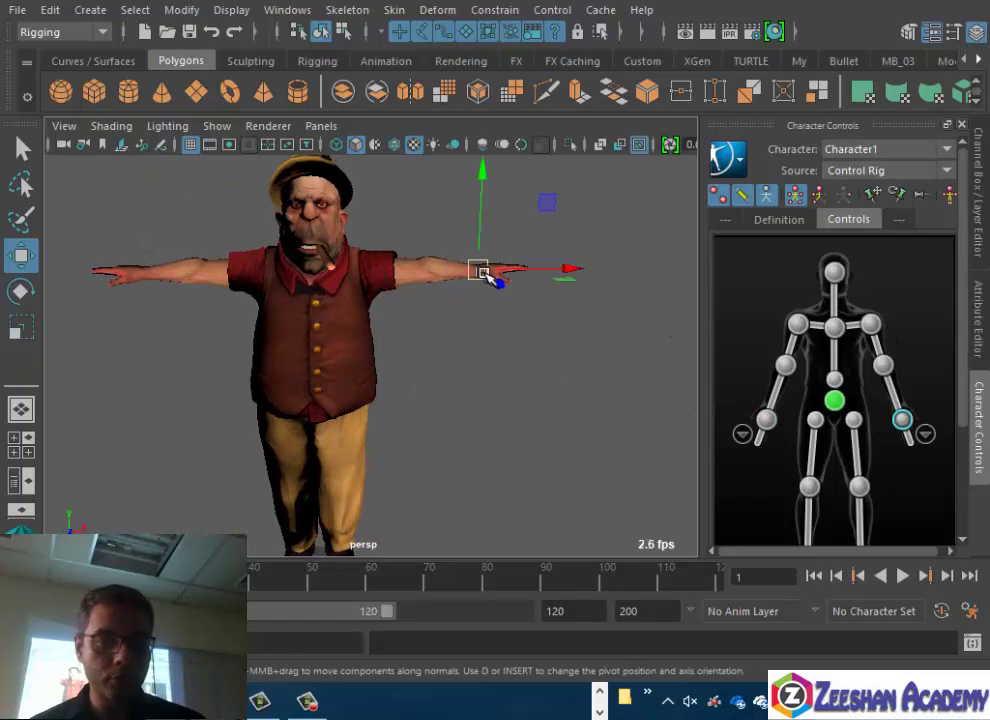
drag(490, 277, 400, 352)
click(766, 419)
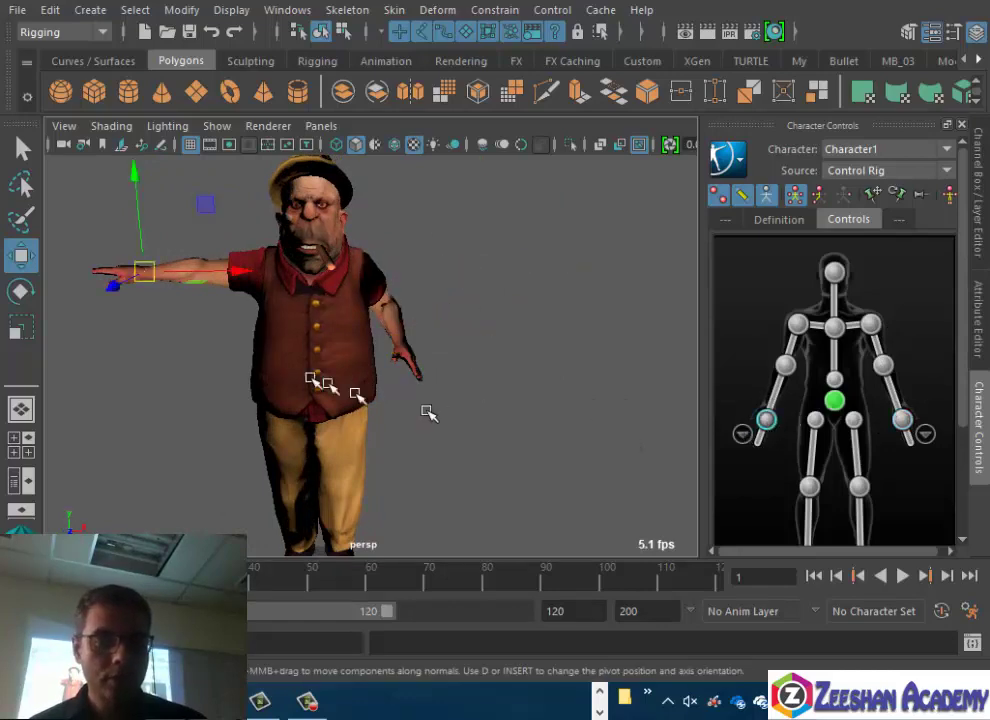
mouse_move(428, 413)
alt+mouse_down()
mouse_move(520, 410)
mouse_move(300, 380)
alt+mouse_up()
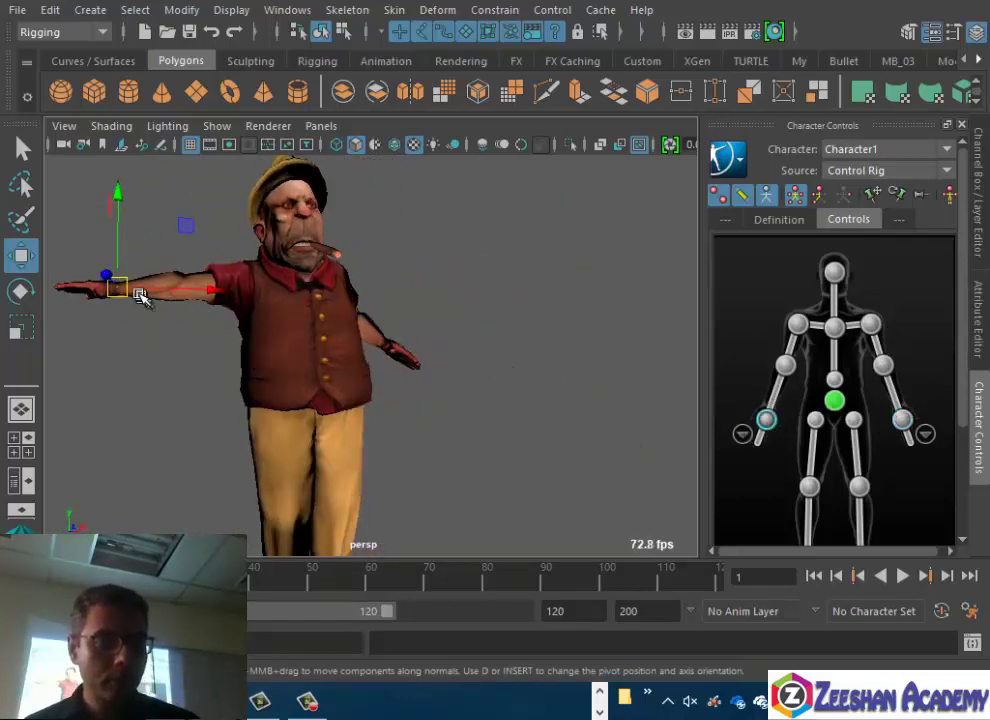
mouse_move(140, 296)
mouse_down()
mouse_move(221, 364)
mouse_move(305, 372)
mouse_up()
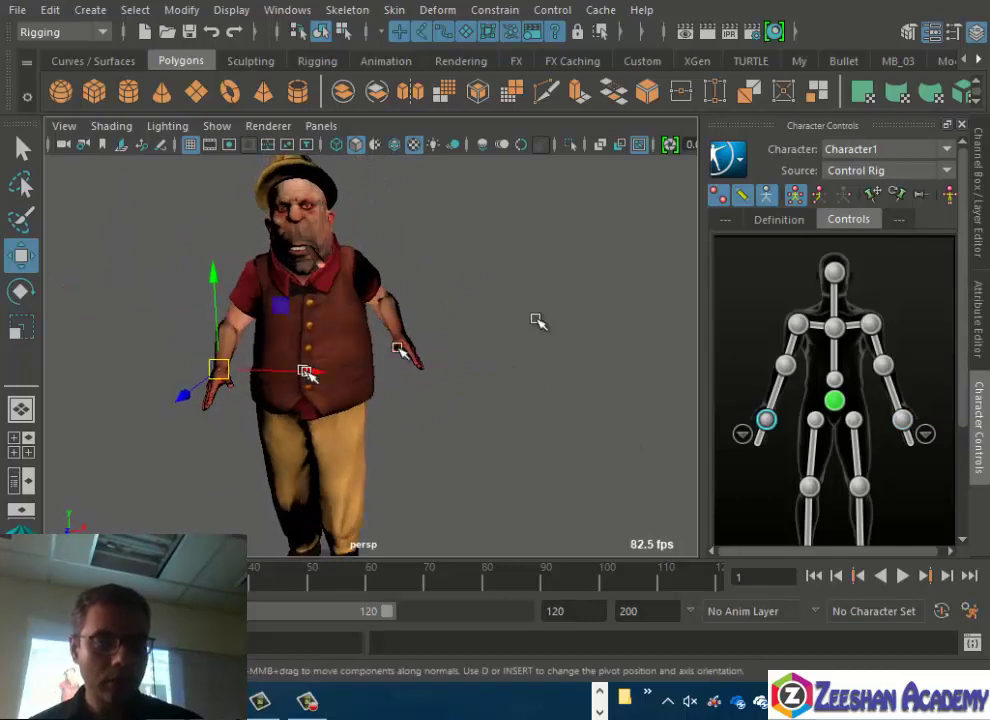
Select the head effector with Rotate (E) active and view the legs from the side
click(835, 270)
key(e)
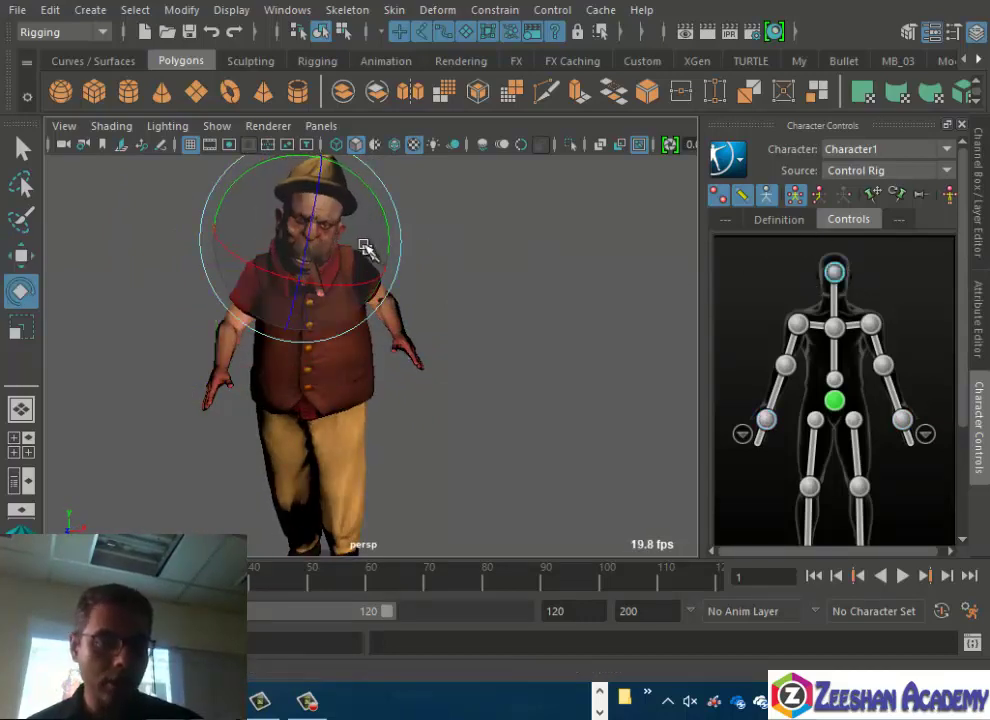
mouse_move(376, 380)
alt+mouse_down()
mouse_move(515, 420)
mouse_move(600, 420)
alt+mouse_up()
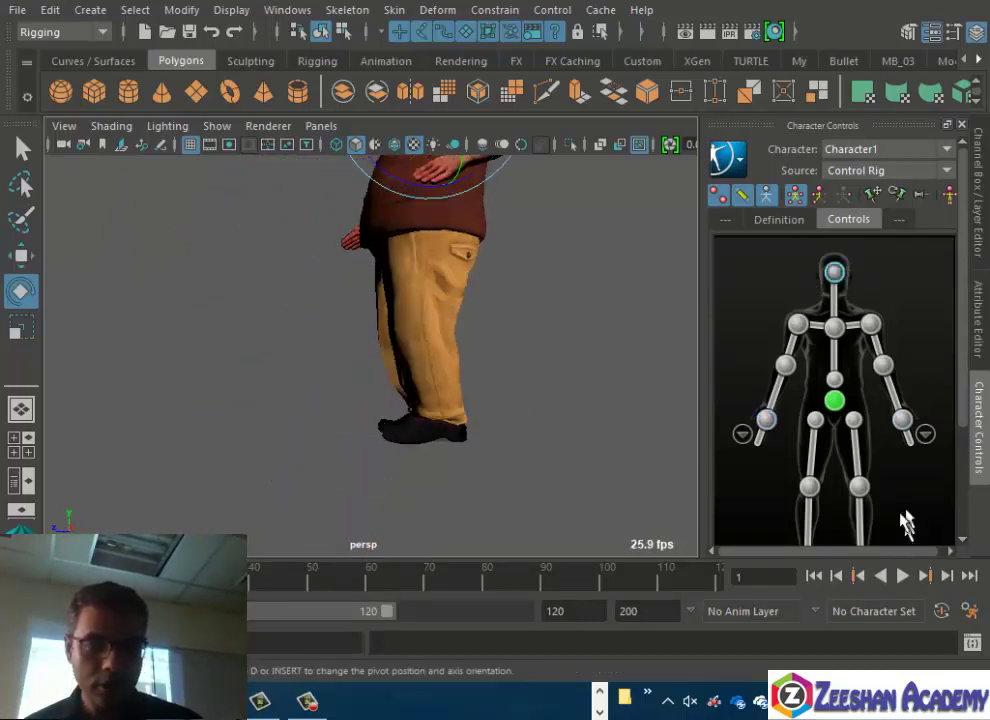
scroll(868, 450, down, 3)
Move one foot effector forward and the other back into a walking stride
click(860, 448)
key(w)
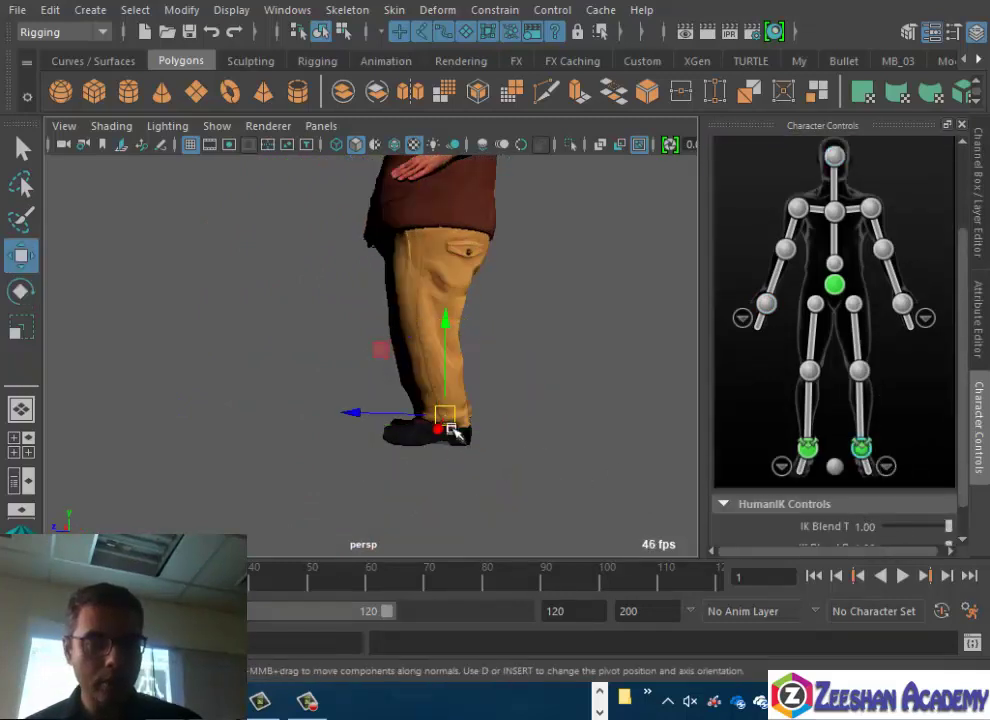
mouse_move(453, 431)
mouse_down()
mouse_move(495, 420)
mouse_move(513, 428)
mouse_up()
click(808, 450)
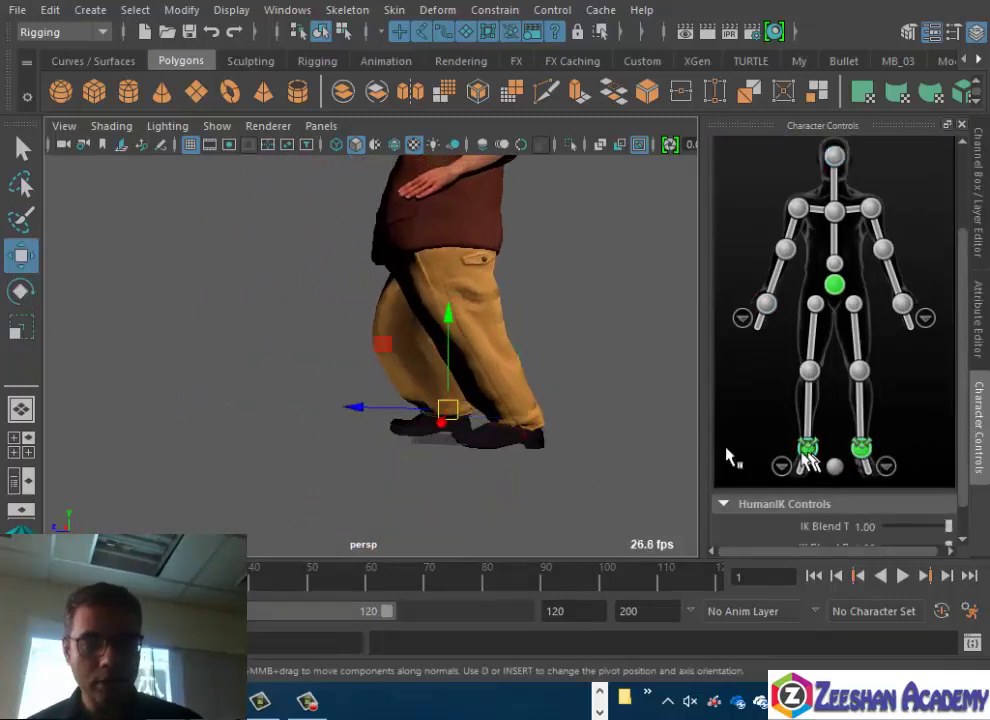
mouse_move(452, 414)
mouse_down()
mouse_move(404, 405)
mouse_move(391, 413)
mouse_up()
scroll(470, 384, down, 3)
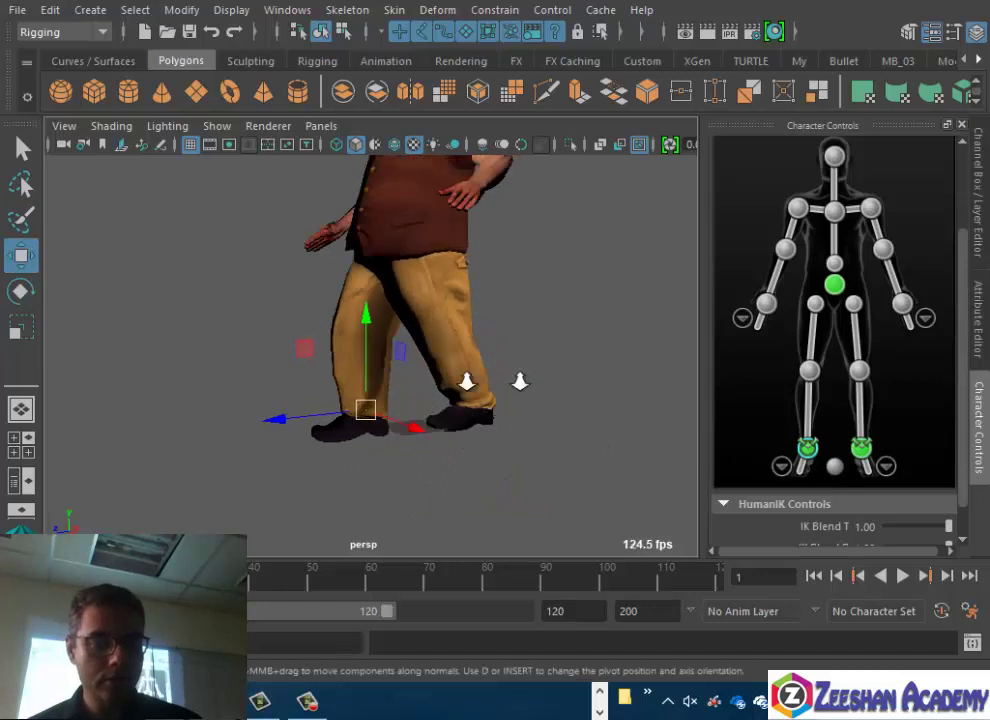
scroll(470, 320, down, 3)
mouse_move(470, 320)
alt+mouse_down()
mouse_move(513, 365)
mouse_move(435, 435)
mouse_move(420, 435)
mouse_move(443, 355)
mouse_move(508, 444)
alt+mouse_up()
key(e)
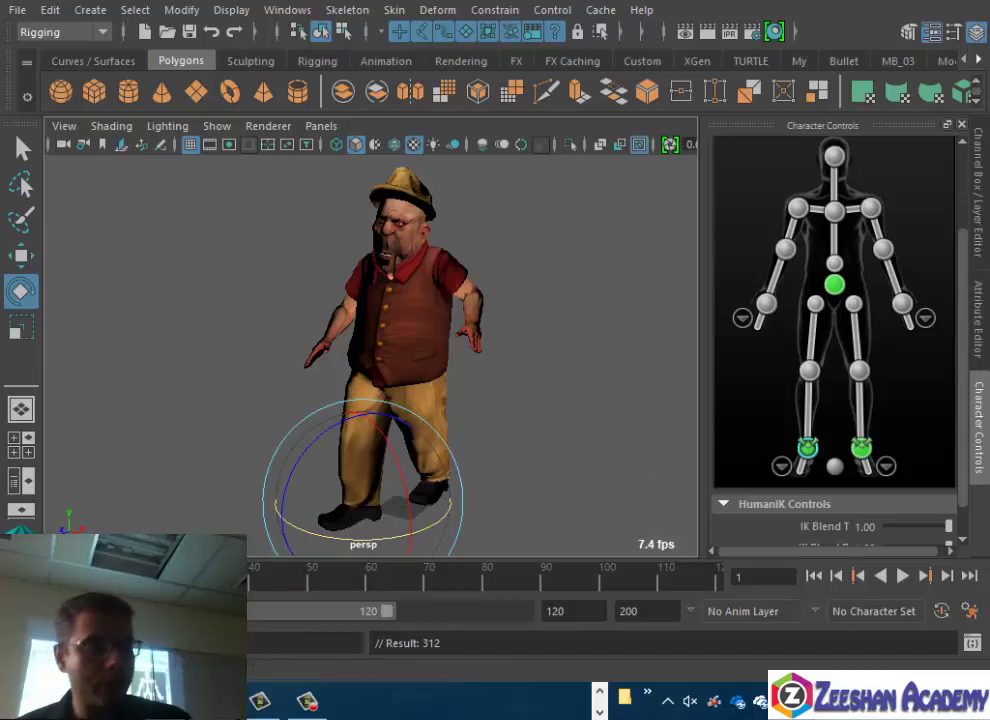
Bring the legs together, shift the hips forward, and move the right foot forward
key(alt+v)
key(alt+v)
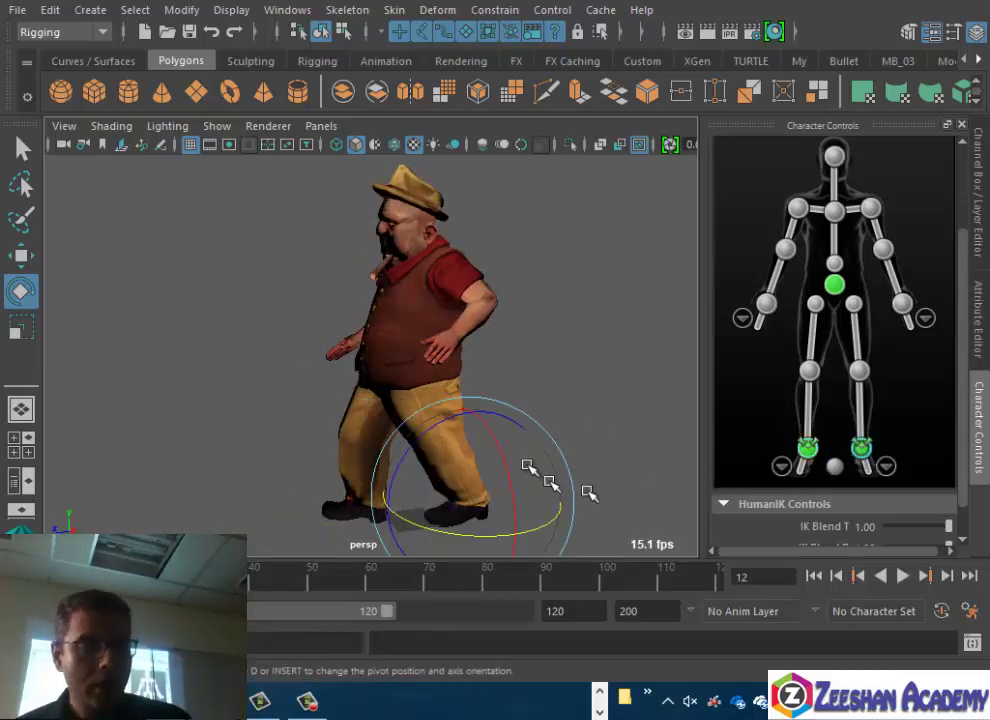
key(w)
mouse_move(409, 513)
mouse_down()
mouse_move(276, 503)
mouse_move(294, 502)
mouse_up()
click(835, 287)
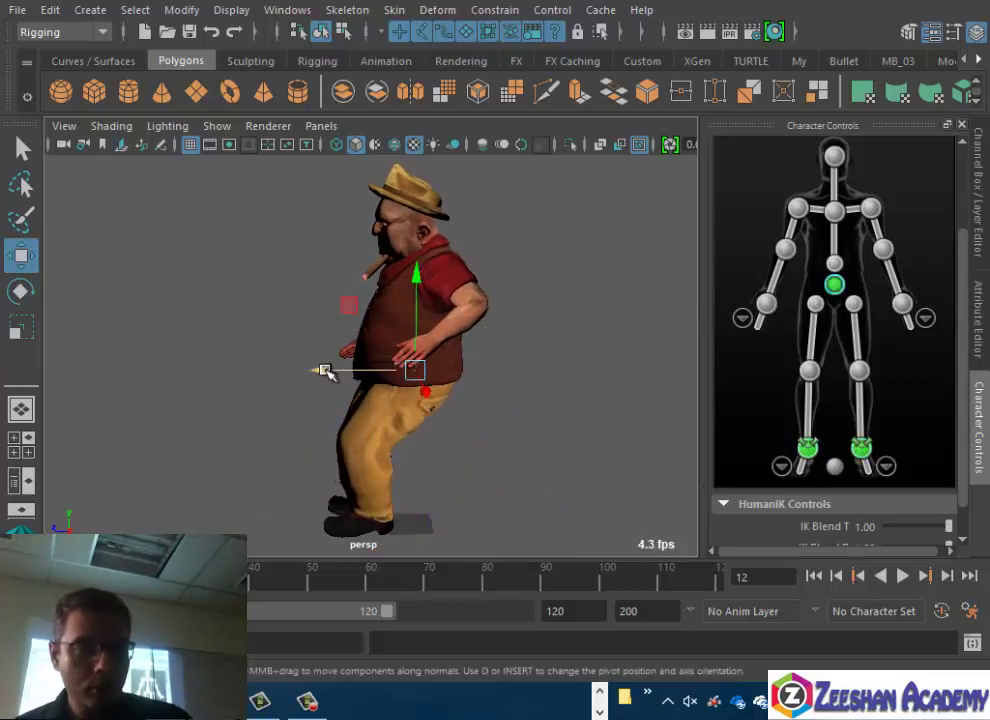
drag(320, 369, 240, 371)
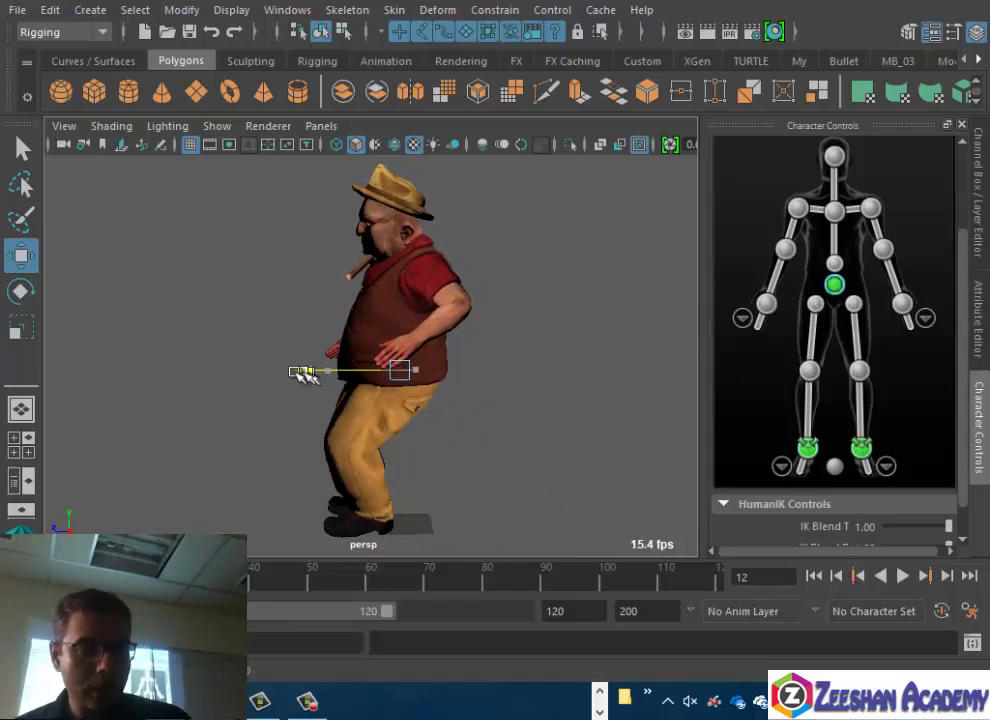
click(860, 448)
drag(287, 510, 200, 502)
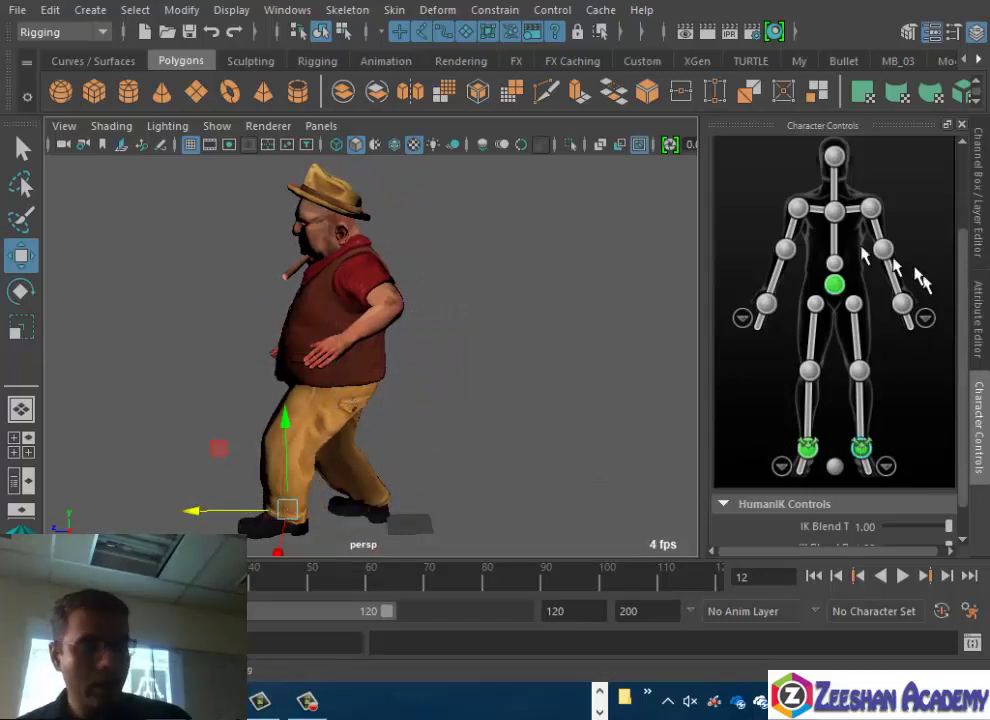
Pull the right wrist effector forward, then select the left wrist effector
click(872, 210)
click(900, 305)
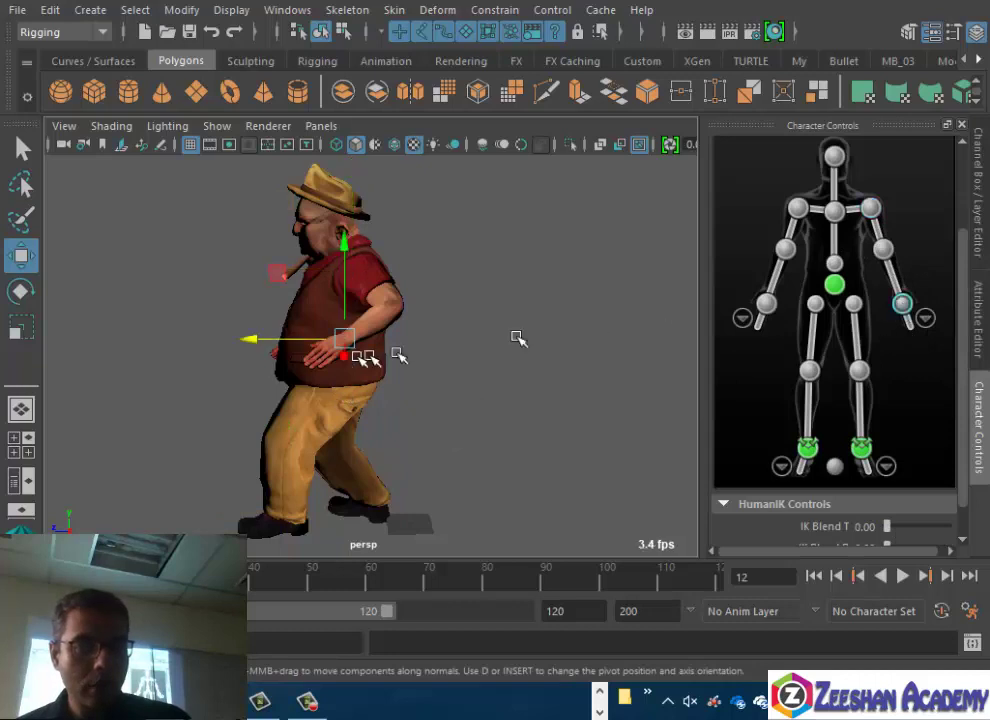
mouse_move(343, 349)
mouse_down()
mouse_move(290, 350)
mouse_move(446, 336)
mouse_up()
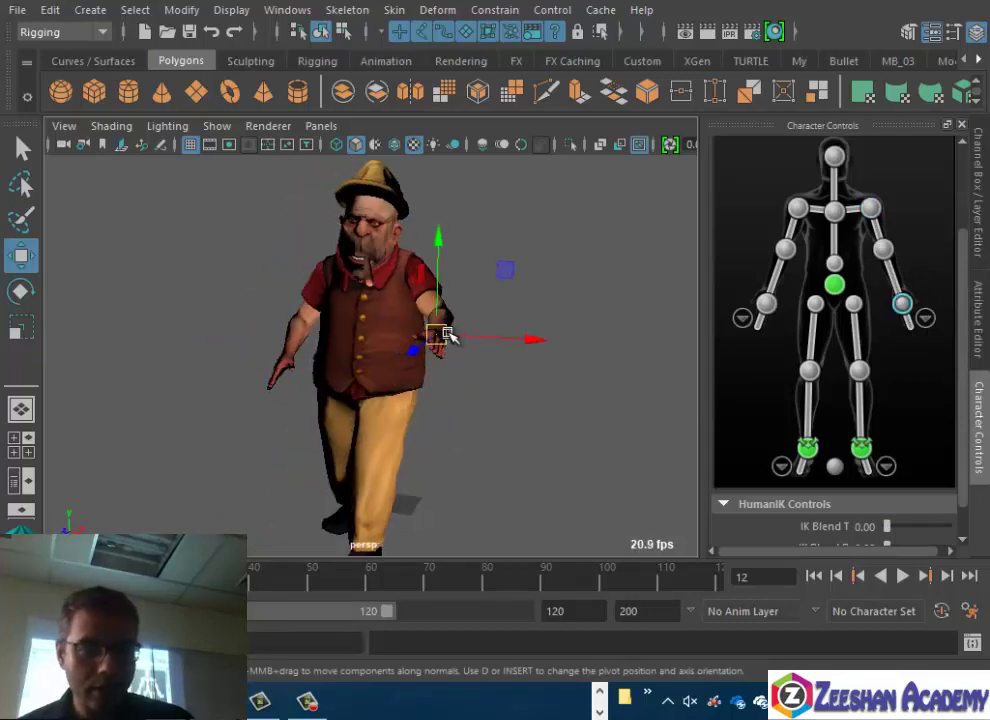
click(766, 304)
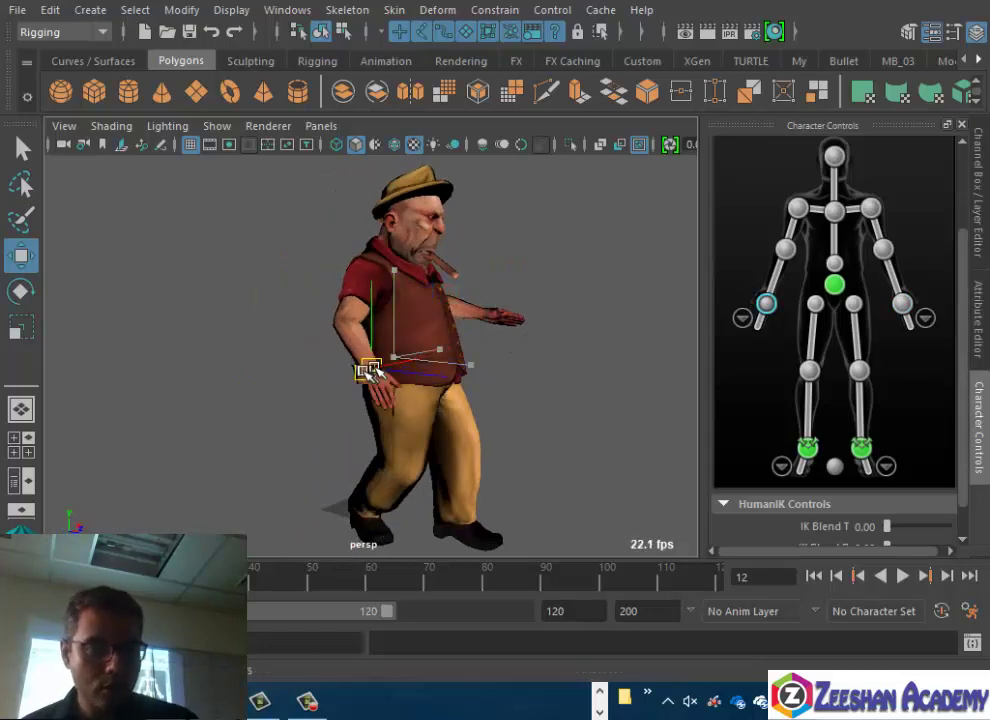
alt+drag(363, 372, 504, 391)
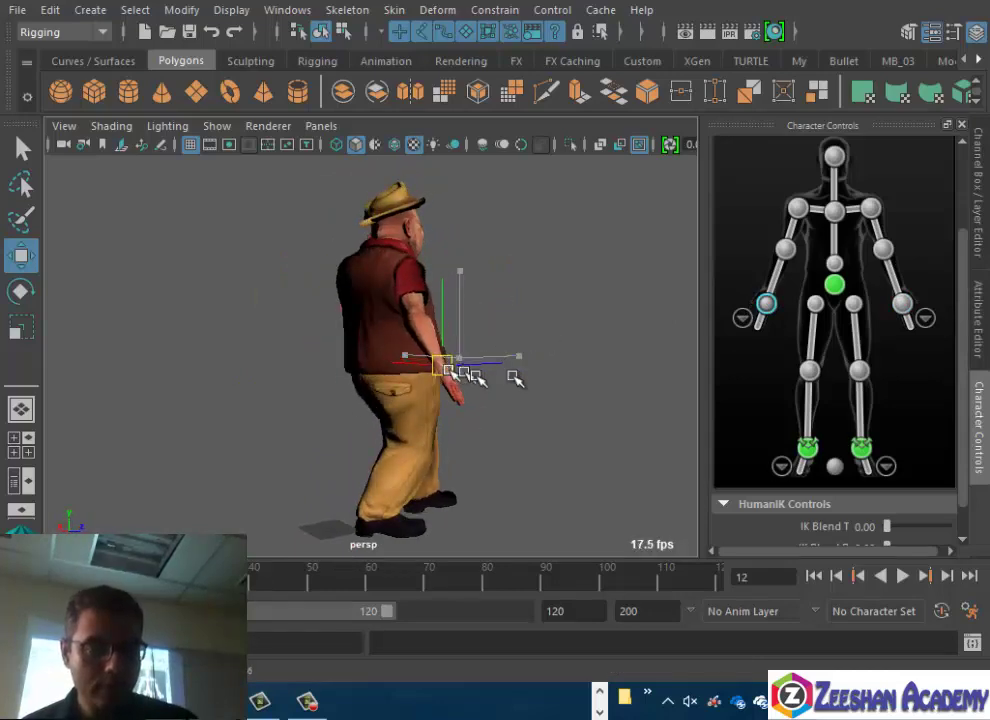
mouse_move(513, 376)
alt+right_down()
mouse_move(620, 380)
mouse_move(480, 482)
alt+right_up()
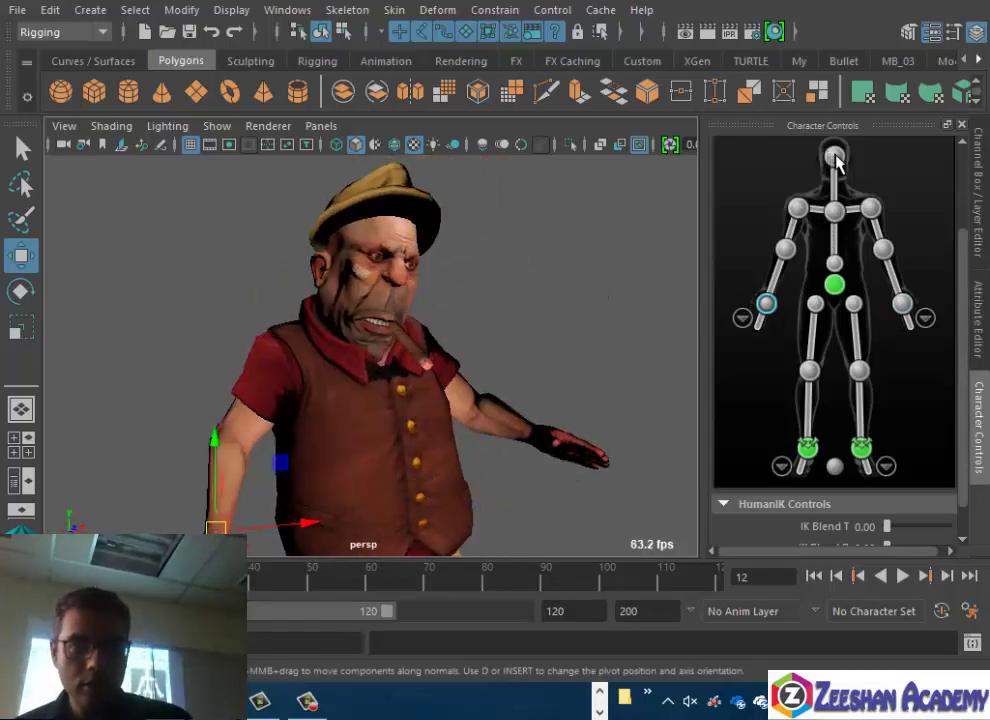
Rotate the head effector so the head faces the camera
click(835, 160)
key(e)
mouse_move(365, 276)
mouse_down()
mouse_move(375, 342)
mouse_move(376, 327)
mouse_move(344, 427)
mouse_move(468, 448)
mouse_move(513, 413)
mouse_move(486, 398)
mouse_up()
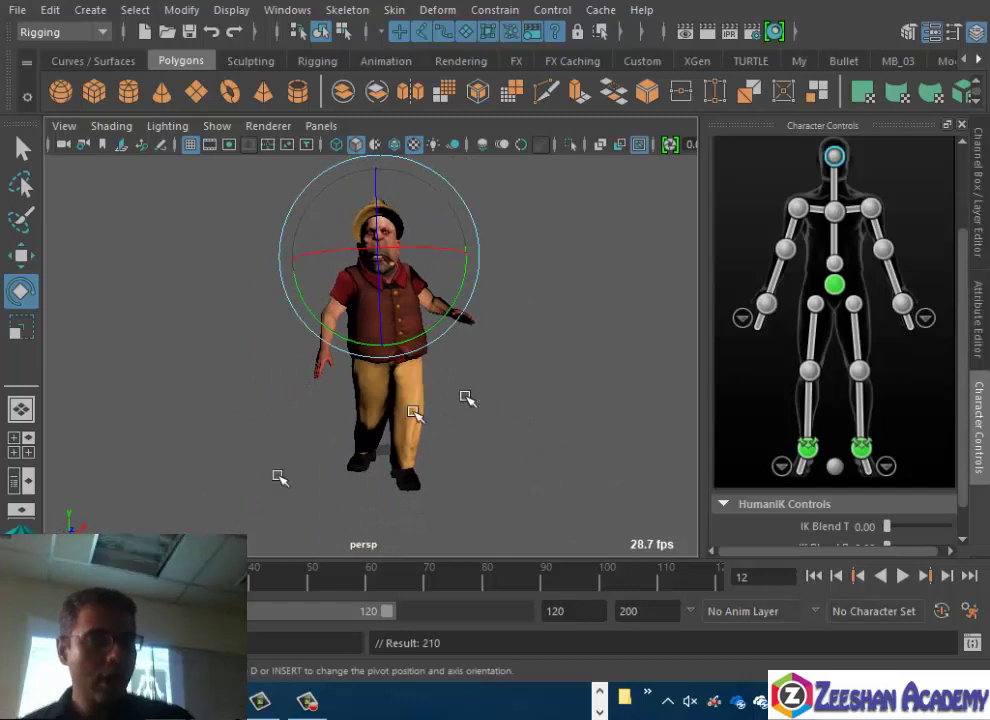
Play the walk with Alt+V and stop it with Escape at frame 19
key(alt+v)
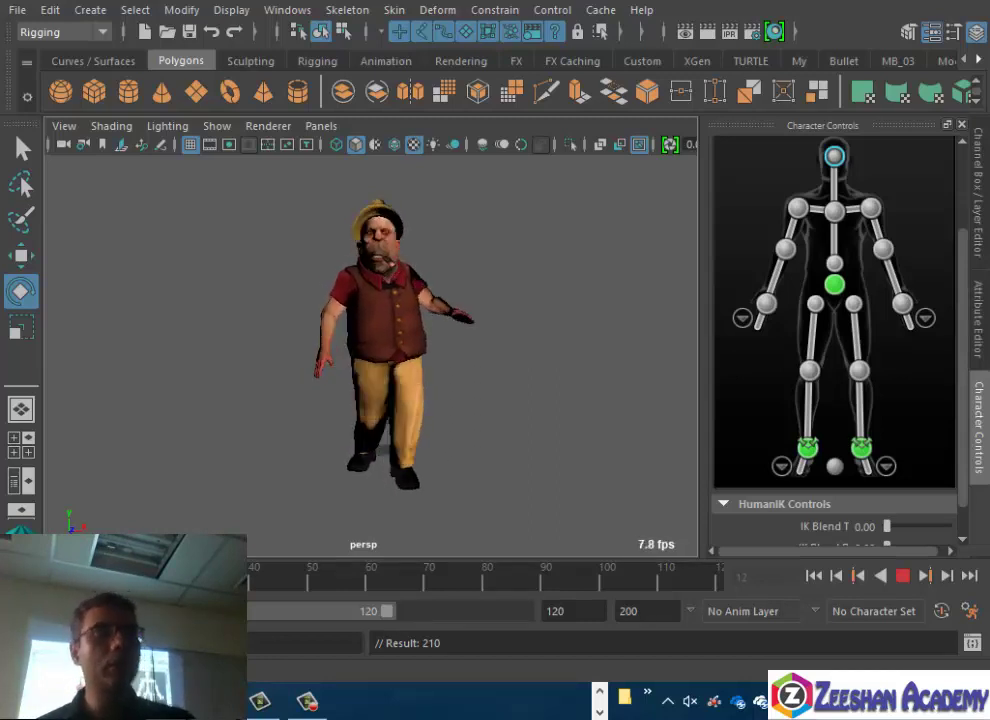
key(Escape)
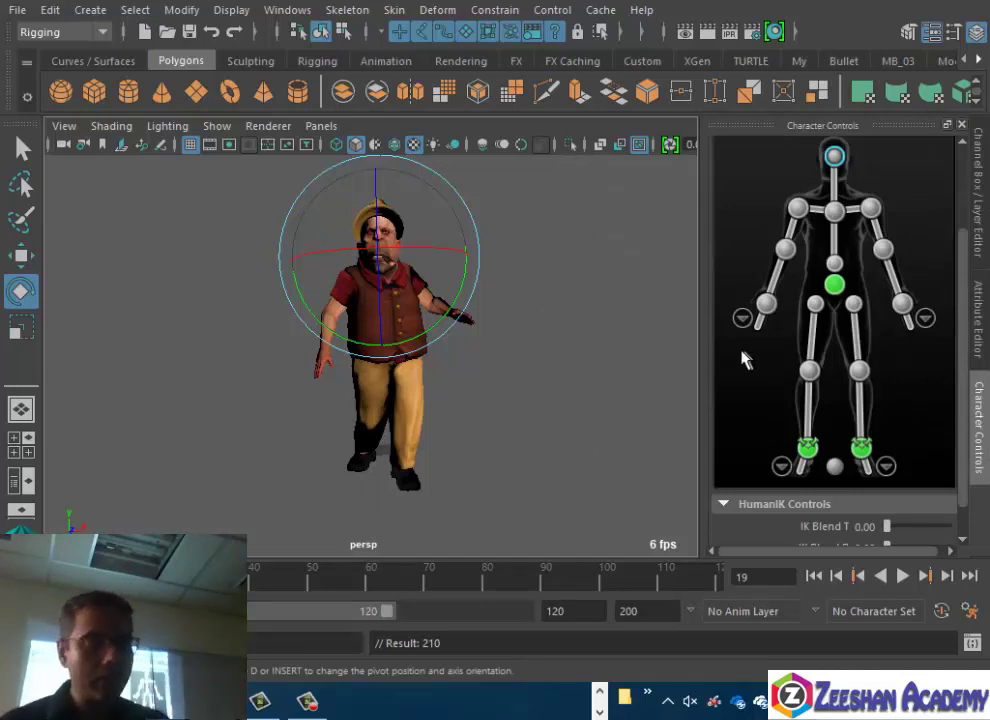
Zoom in on the hand and open the right hand's finger controls picker
mouse_move(293, 395)
alt+right_down()
mouse_move(524, 427)
mouse_move(442, 431)
mouse_move(530, 412)
alt+right_up()
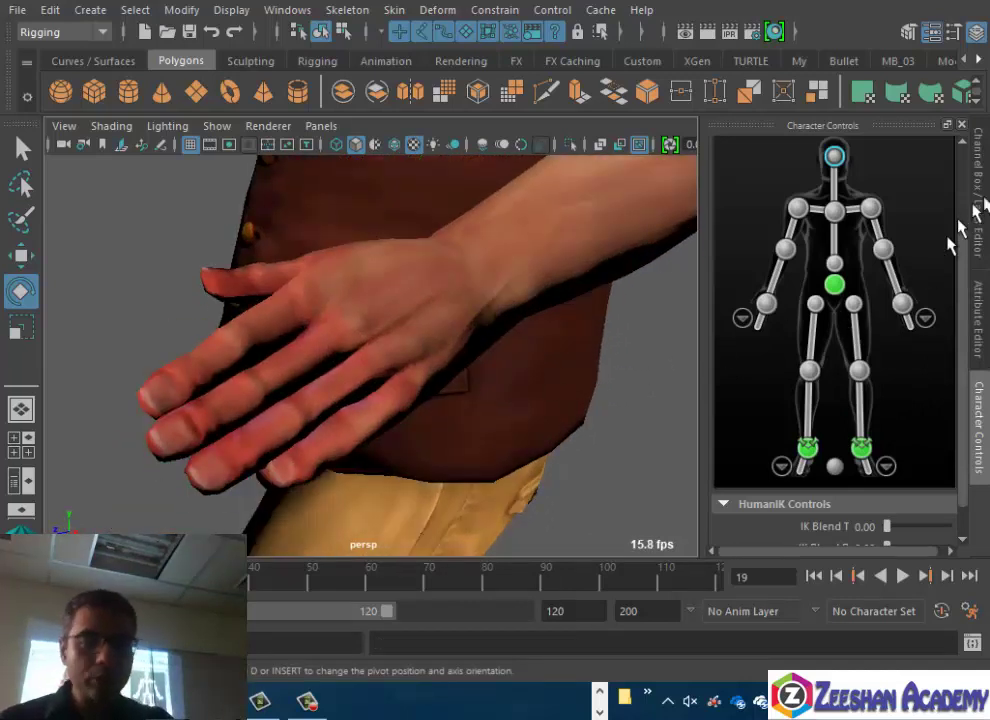
click(930, 316)
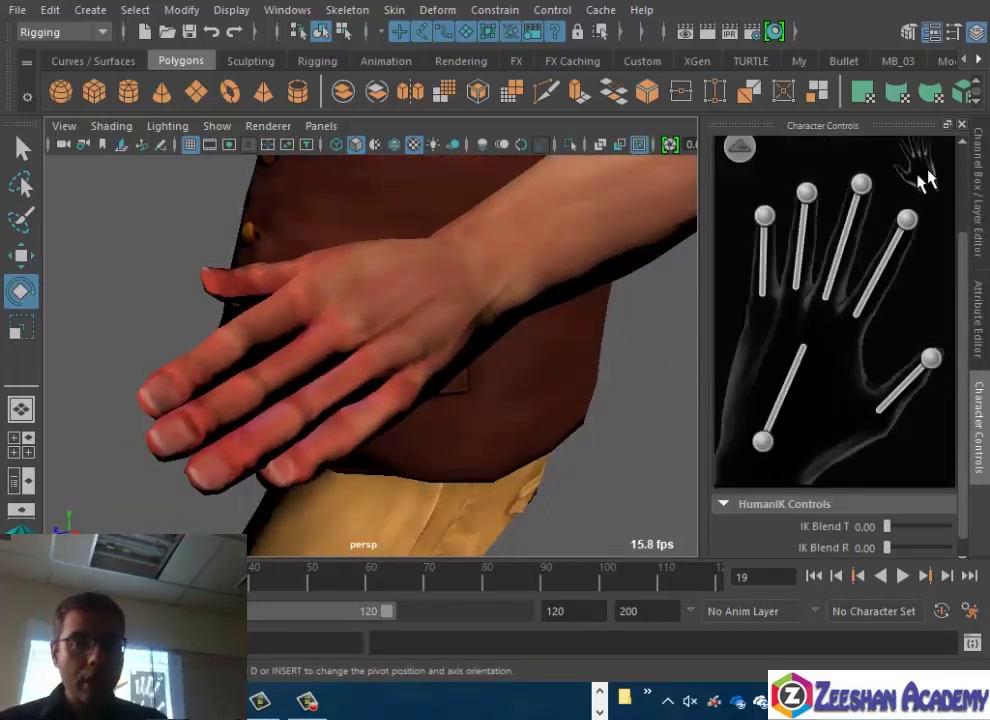
click(745, 152)
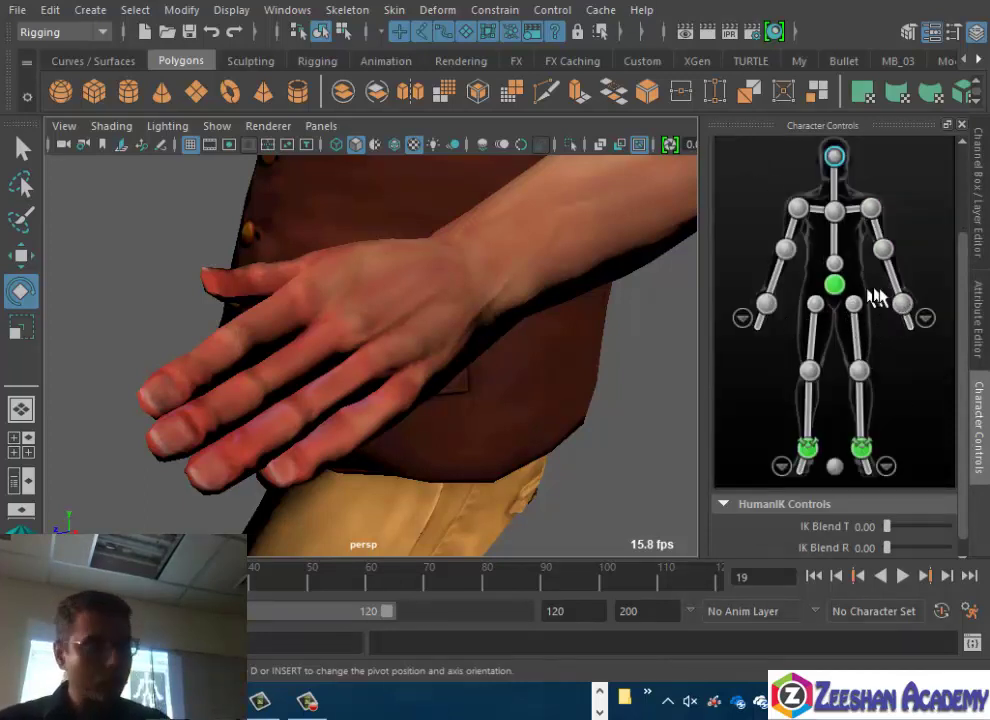
click(926, 319)
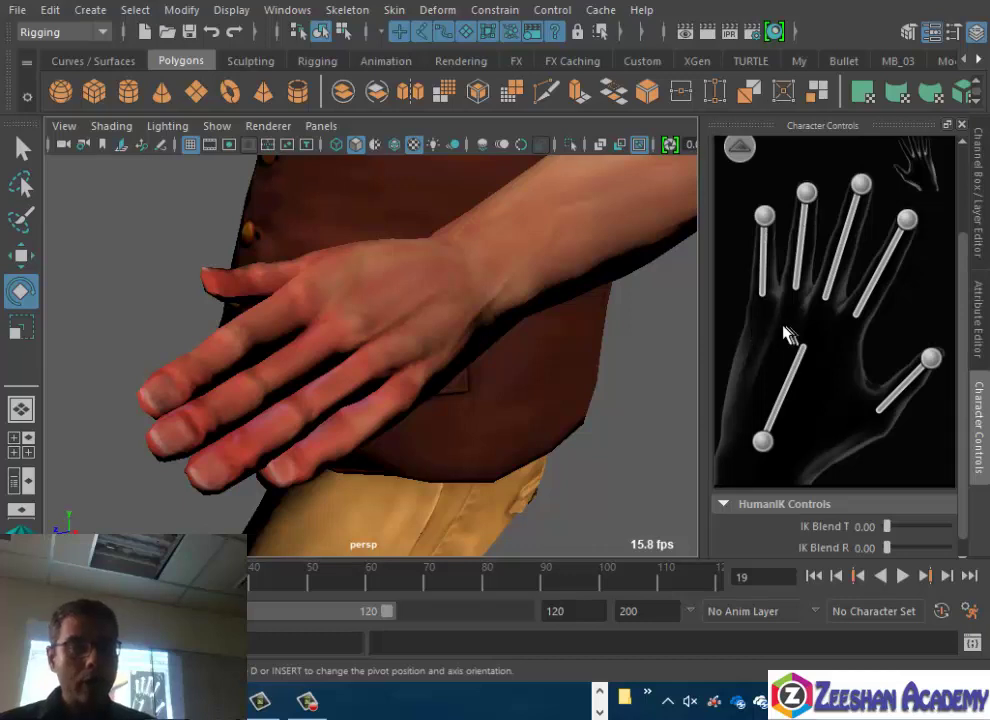
click(922, 168)
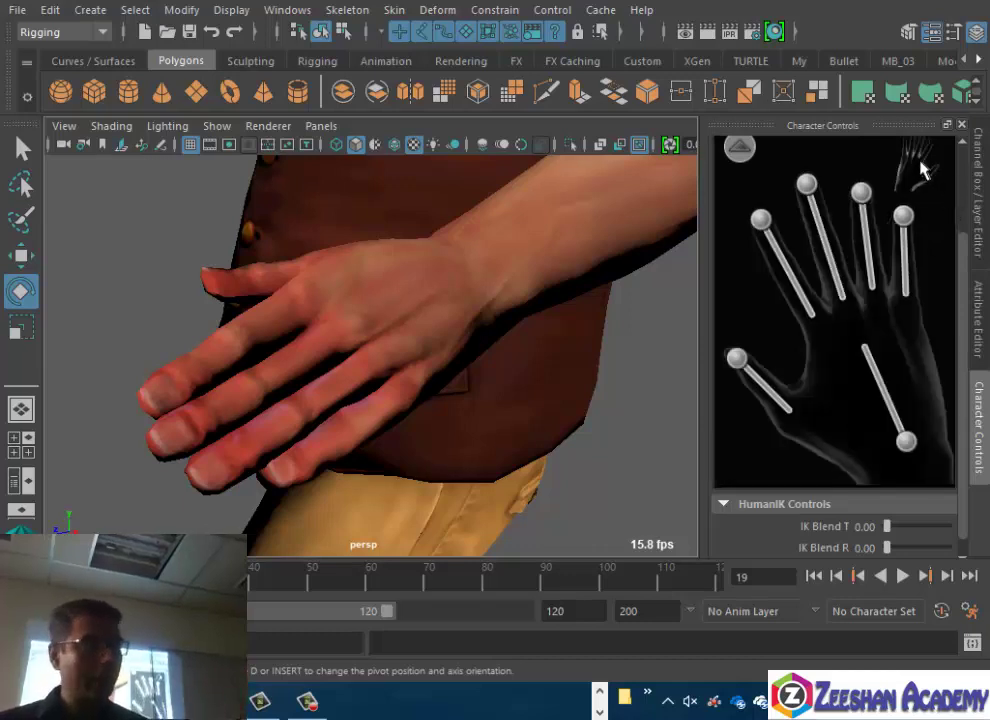
click(925, 172)
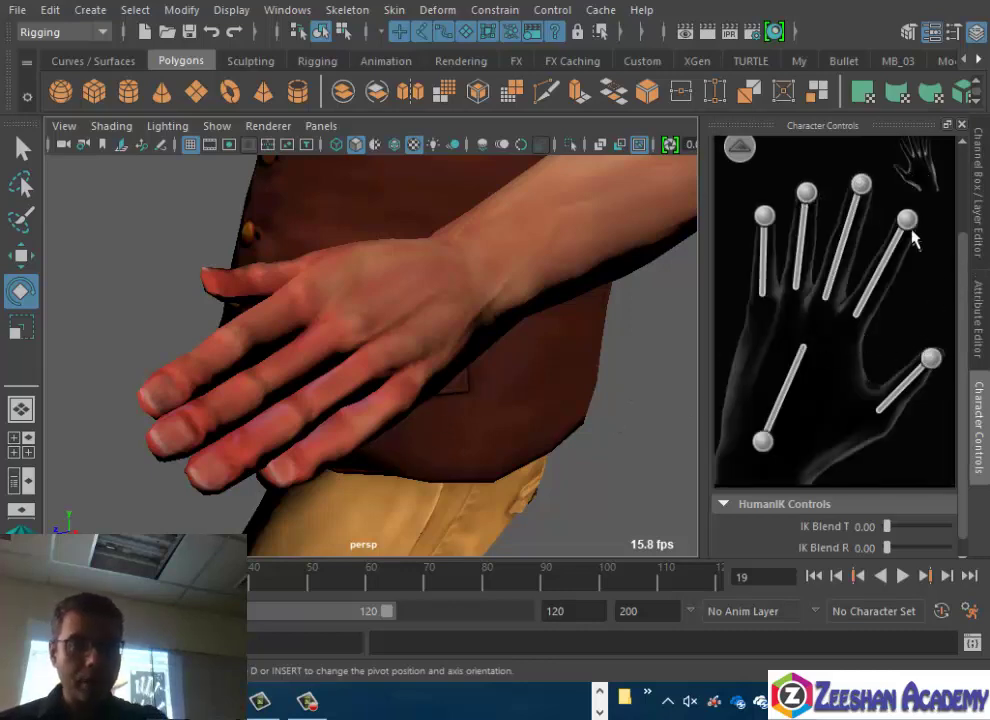
Select the middle-finger effector and move it upward, out of line with the others
click(906, 219)
mouse_move(133, 409)
alt+mouse_down()
mouse_move(434, 397)
mouse_move(342, 387)
mouse_move(235, 395)
mouse_move(415, 420)
alt+mouse_up()
key(w)
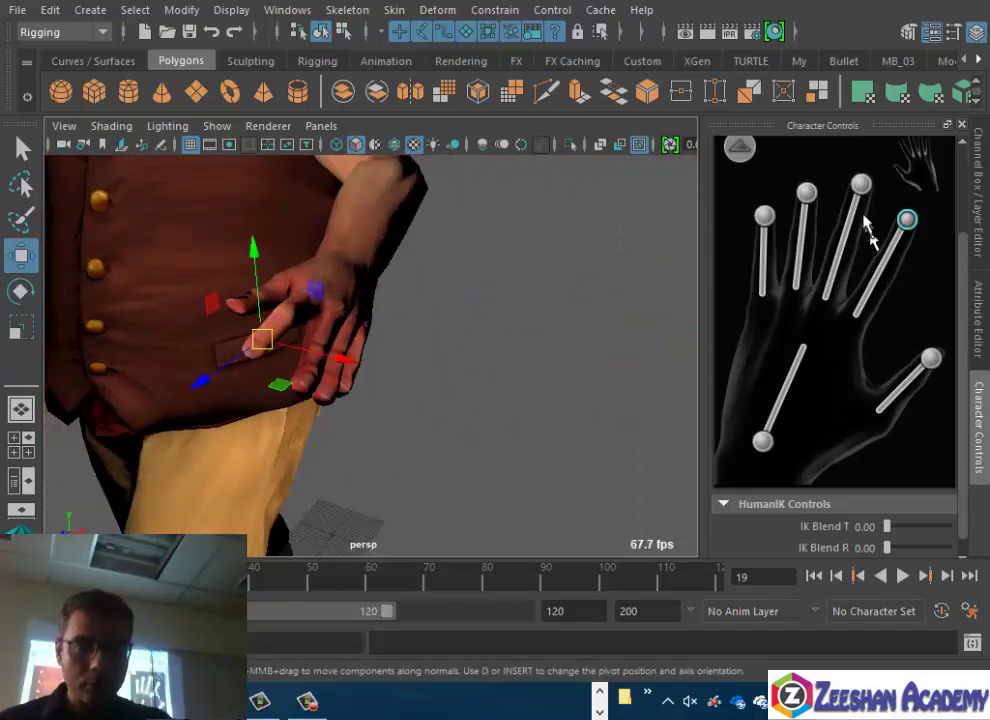
click(845, 255)
alt+drag(513, 340, 228, 375)
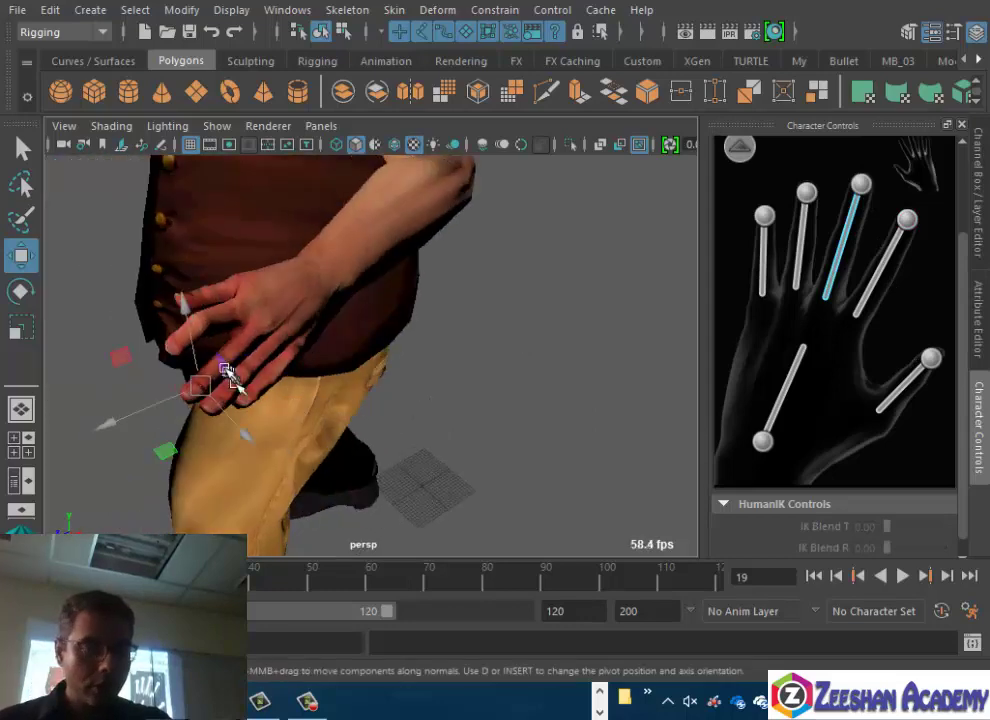
click(236, 360)
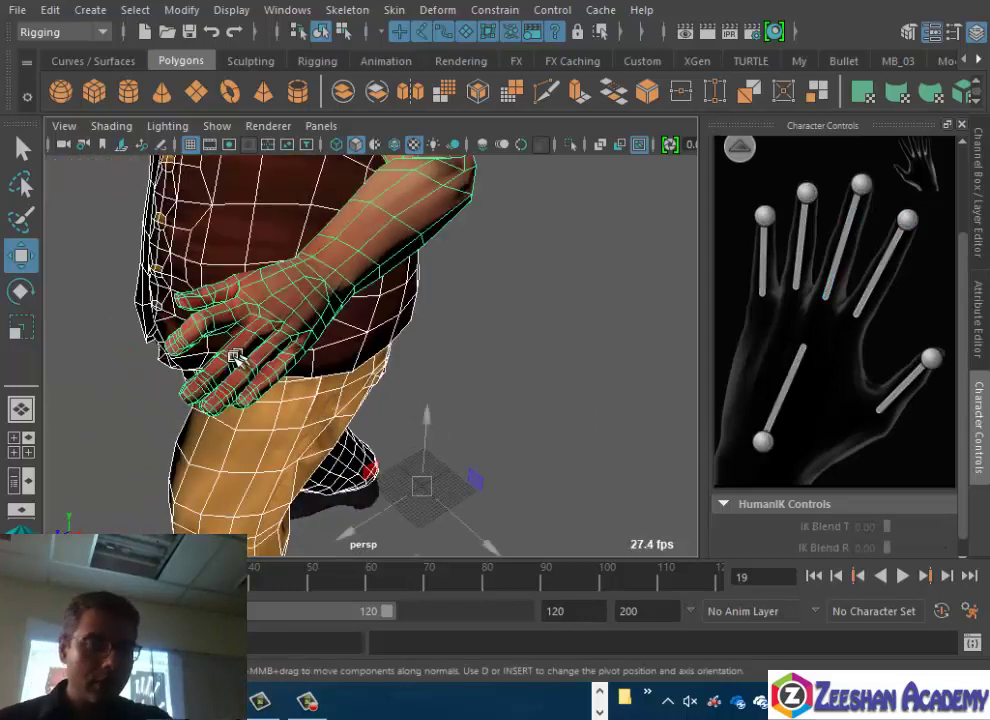
click(861, 185)
mouse_move(195, 392)
mouse_down()
mouse_move(198, 362)
mouse_move(365, 354)
mouse_move(471, 365)
mouse_move(375, 445)
mouse_up()
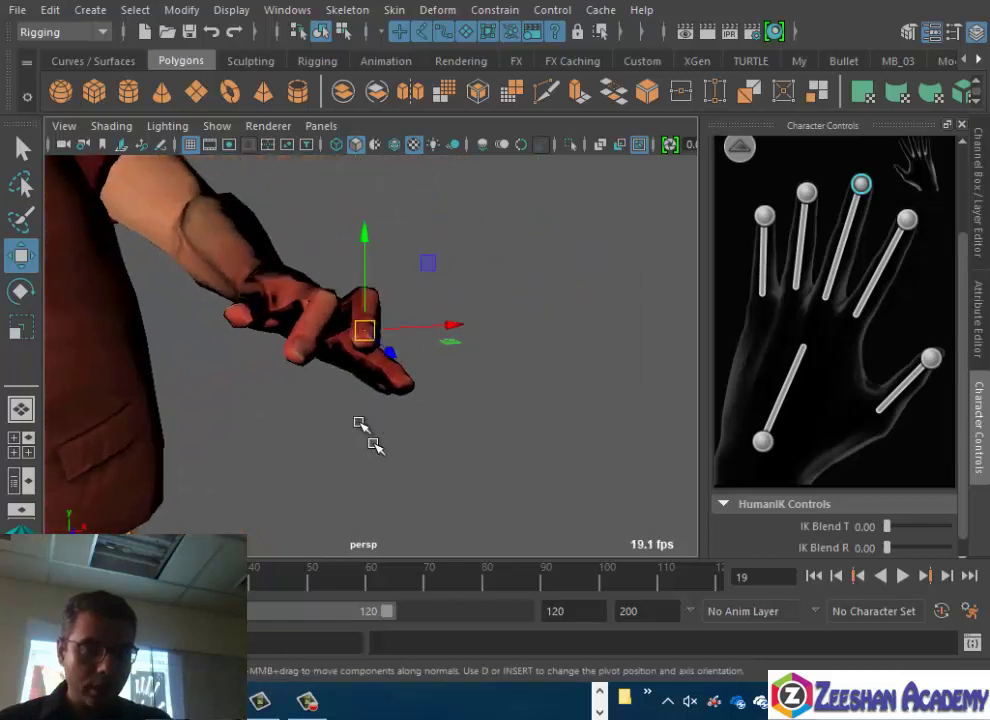
Undo a stray mesh selection and orbit around the torso and arm to review the hand
click(386, 328)
key(ctrl+z)
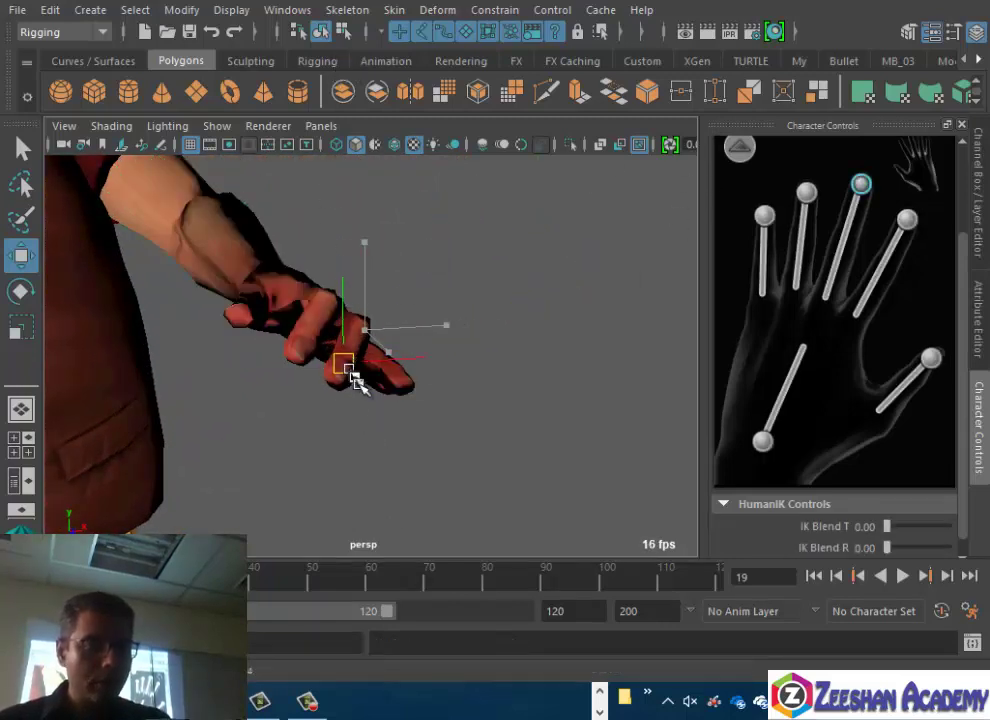
mouse_move(358, 380)
alt+mouse_down()
mouse_move(214, 409)
mouse_move(336, 320)
alt+mouse_up()
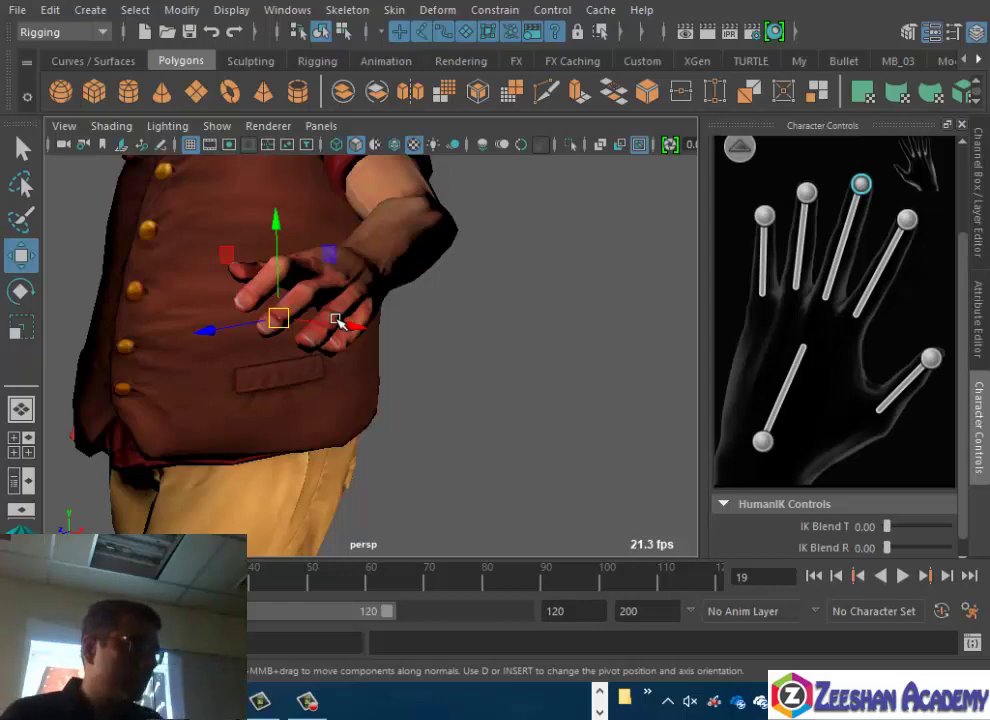
mouse_move(354, 342)
alt+mouse_down()
mouse_move(342, 309)
mouse_move(217, 322)
mouse_move(228, 287)
mouse_move(430, 340)
mouse_move(424, 316)
alt+mouse_up()
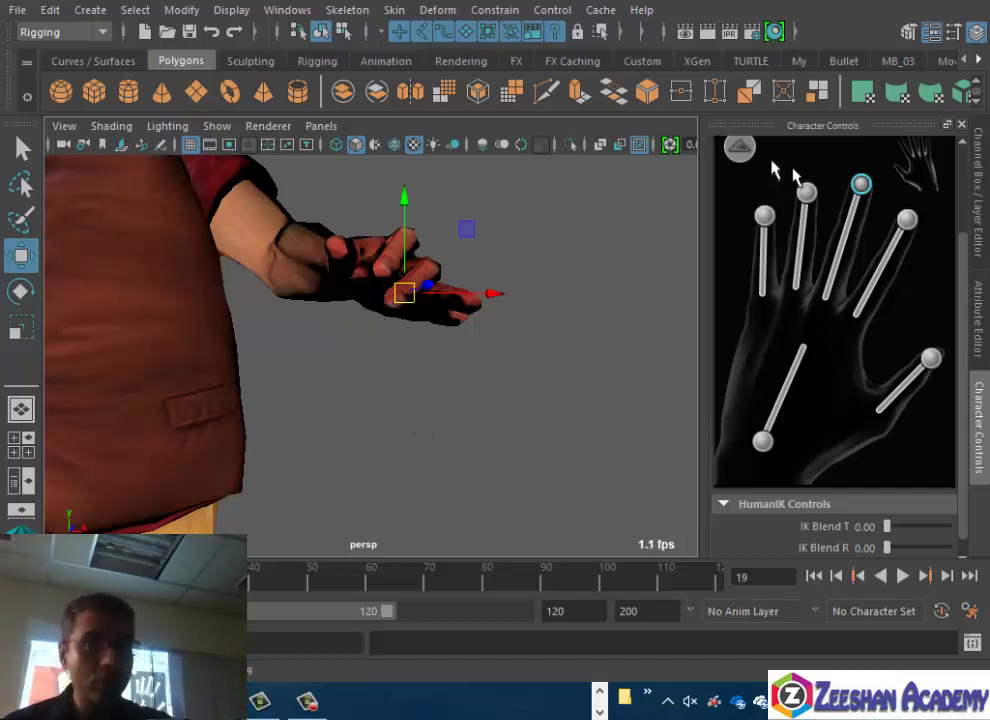
scroll(900, 495, down, 1)
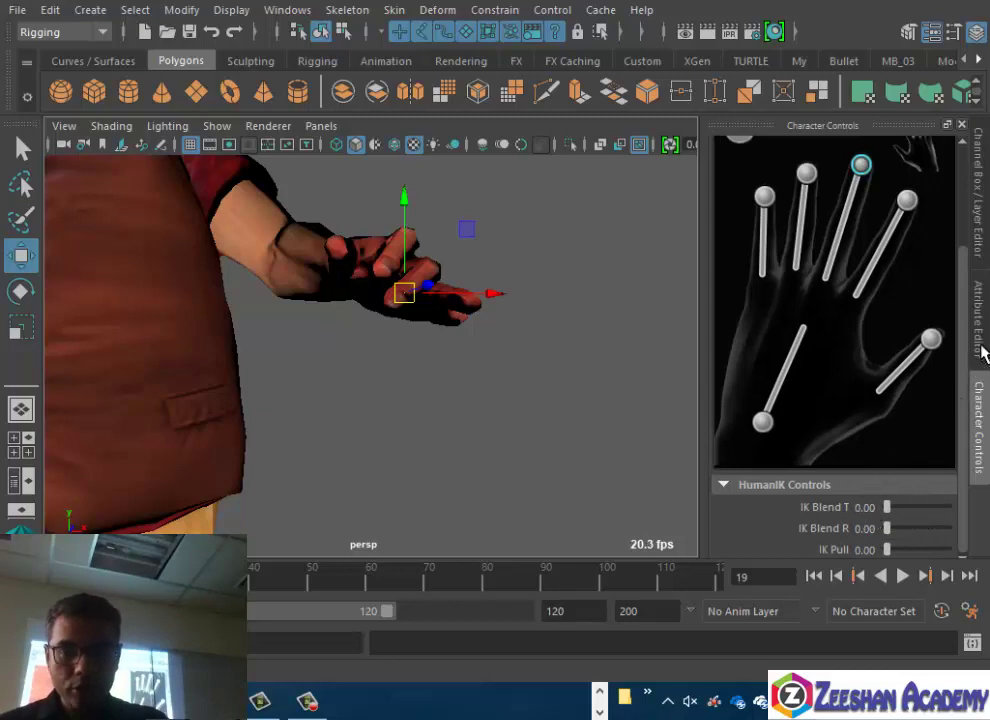
scroll(760, 275, up, 5)
Return to the full-body controls and play then stop the animation
click(738, 267)
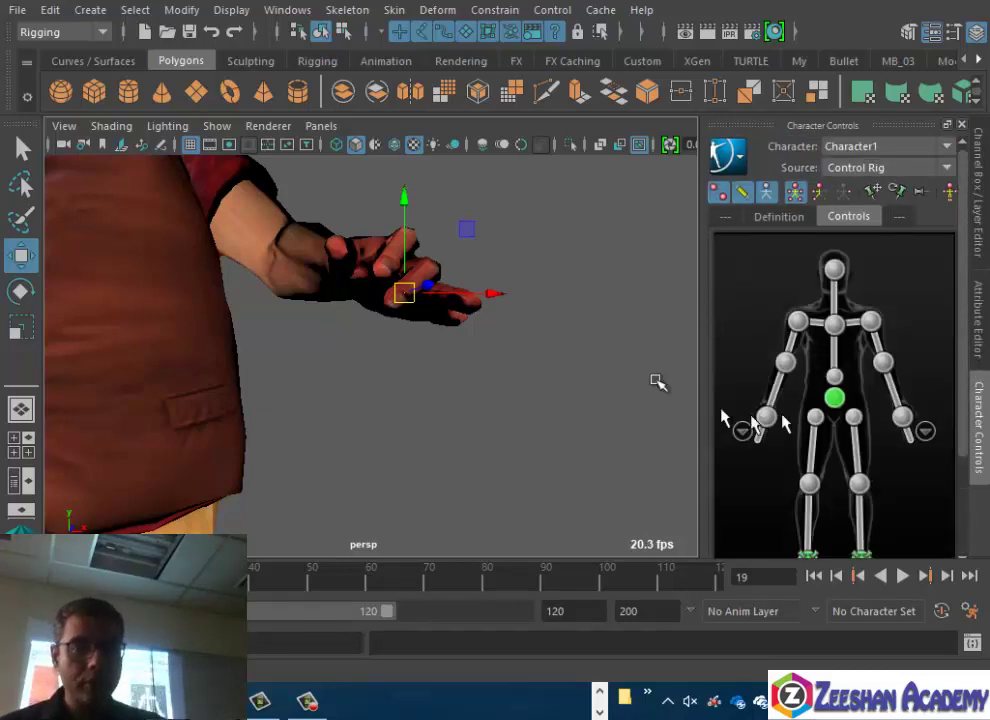
alt+drag(347, 369, 302, 366)
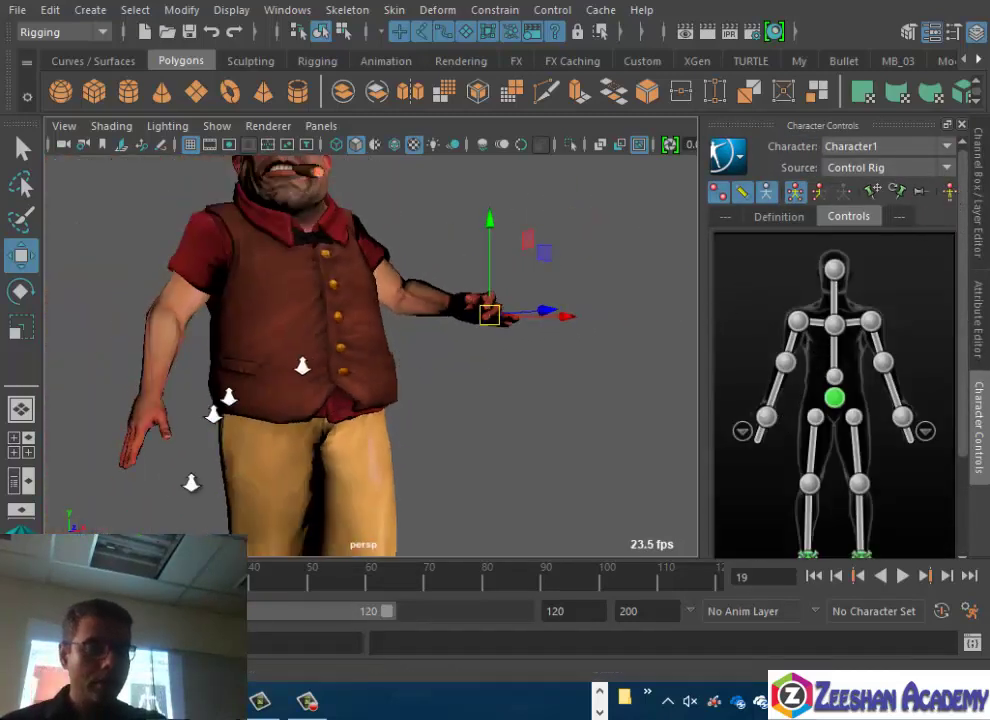
key(alt+v)
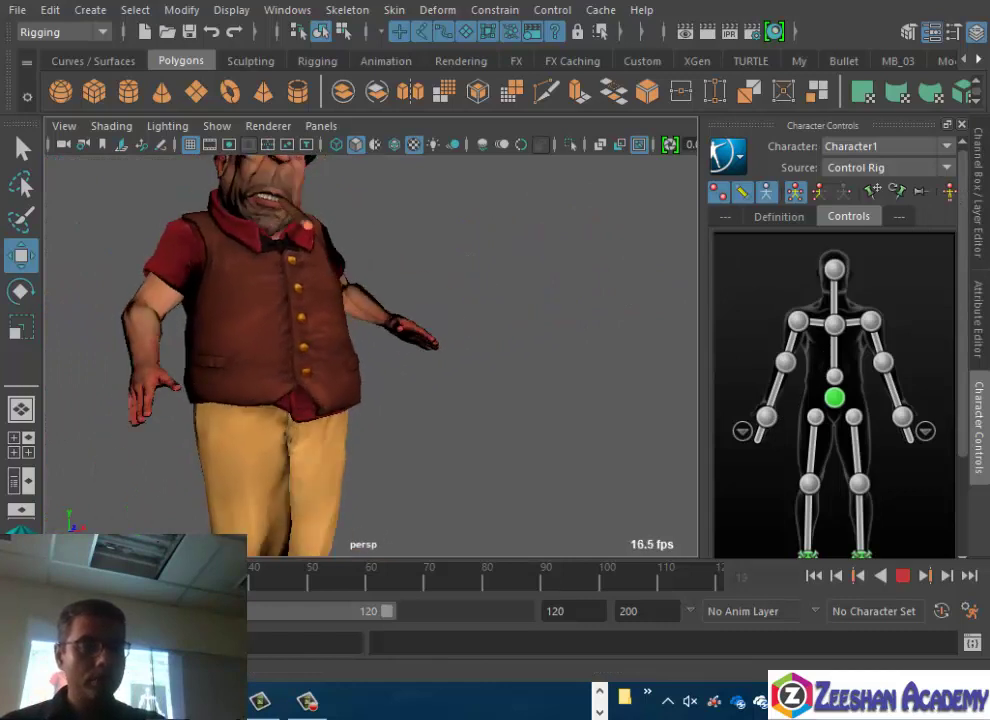
key(alt+v)
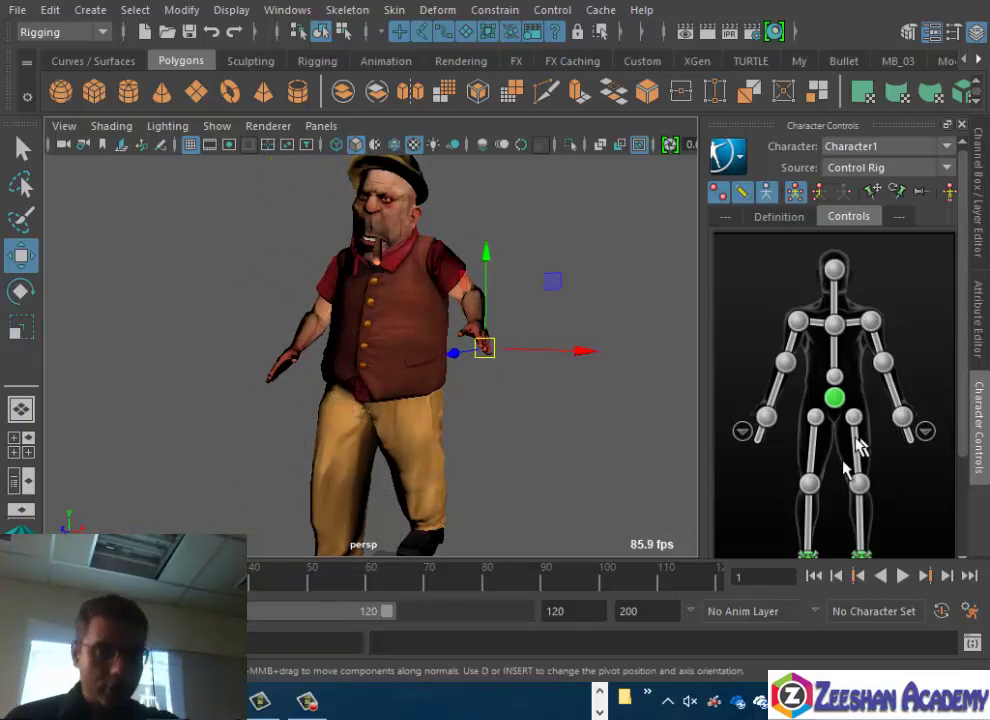
scroll(813, 562, down, 2)
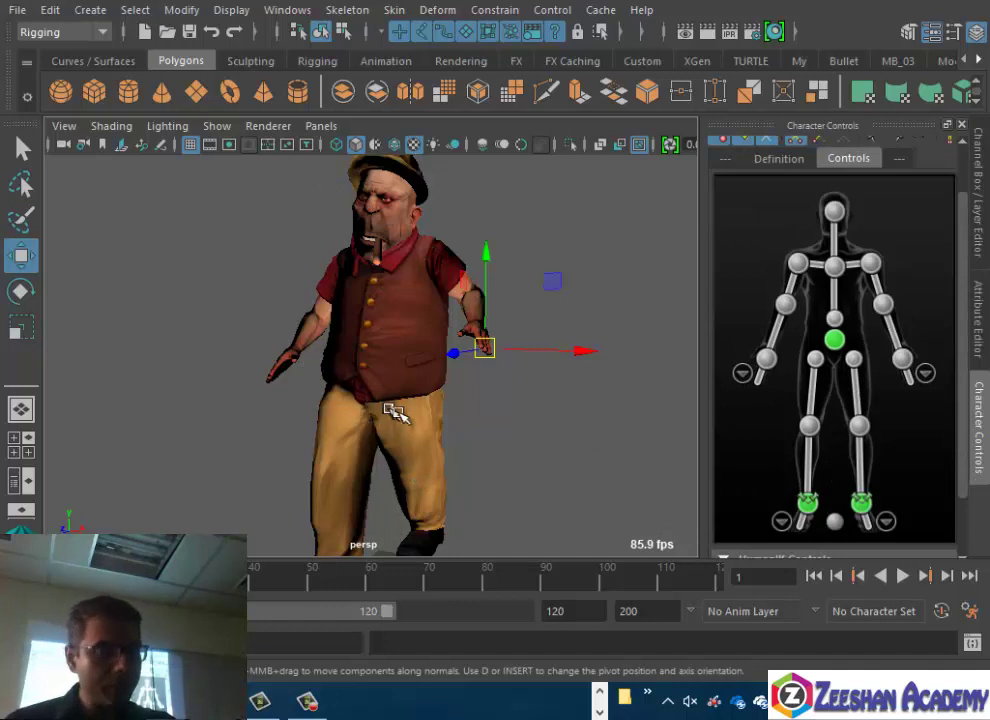
scroll(390, 455, down, 2)
Draw a small polygon cylinder at the character's feet and move it aside
click(130, 90)
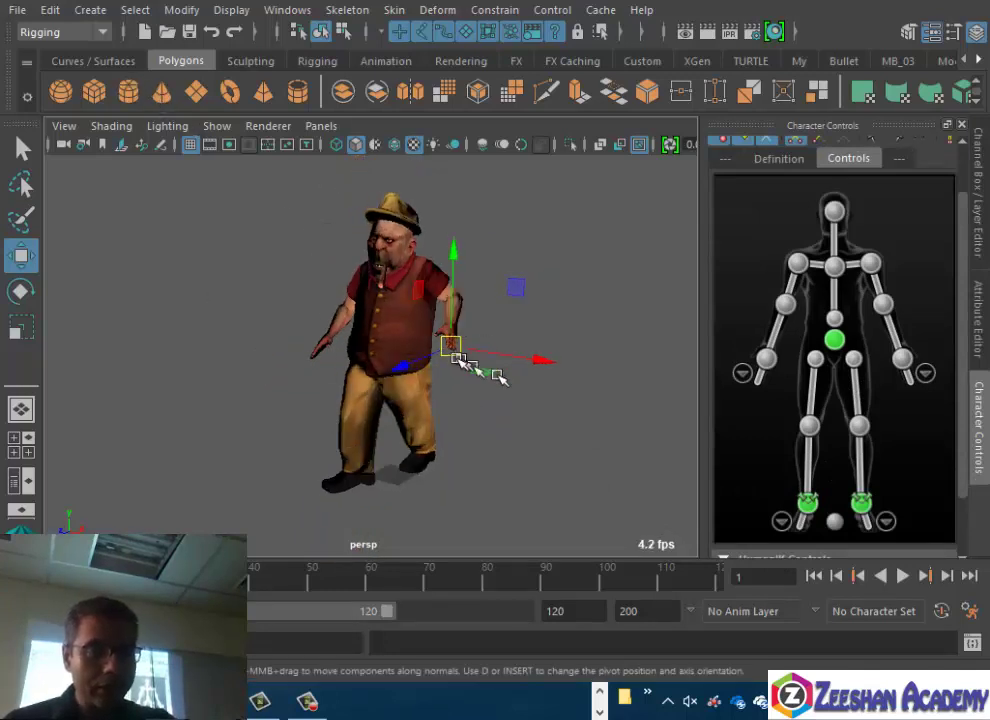
mouse_move(404, 490)
mouse_down()
mouse_move(413, 482)
mouse_move(409, 435)
mouse_move(500, 442)
mouse_move(409, 432)
mouse_up()
key(w)
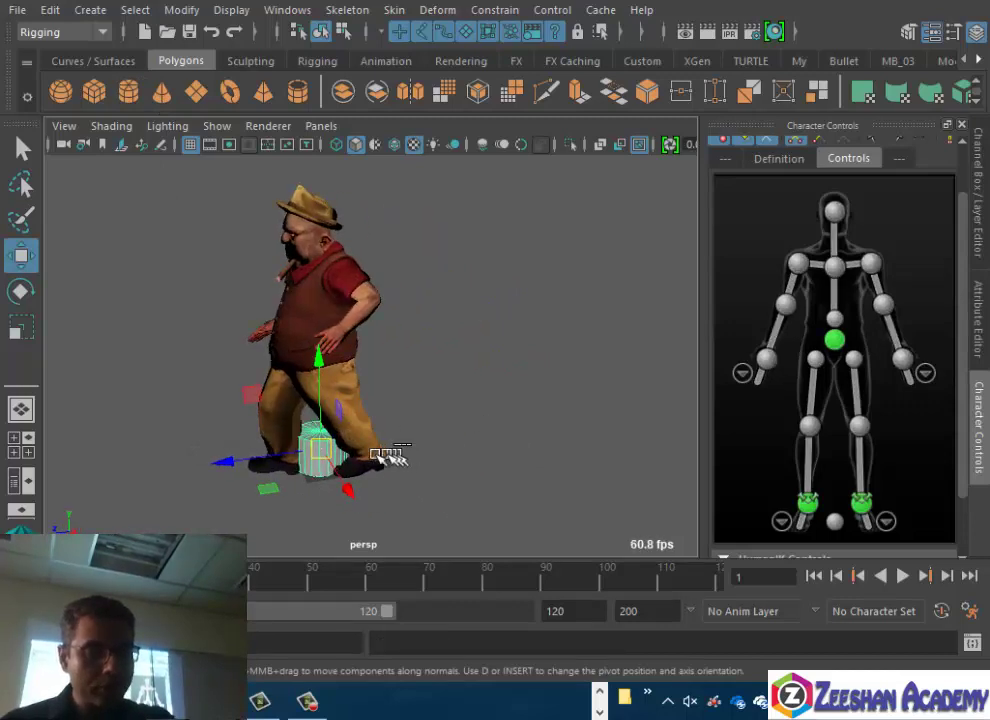
mouse_move(232, 464)
mouse_down()
mouse_move(581, 426)
mouse_move(532, 444)
mouse_up()
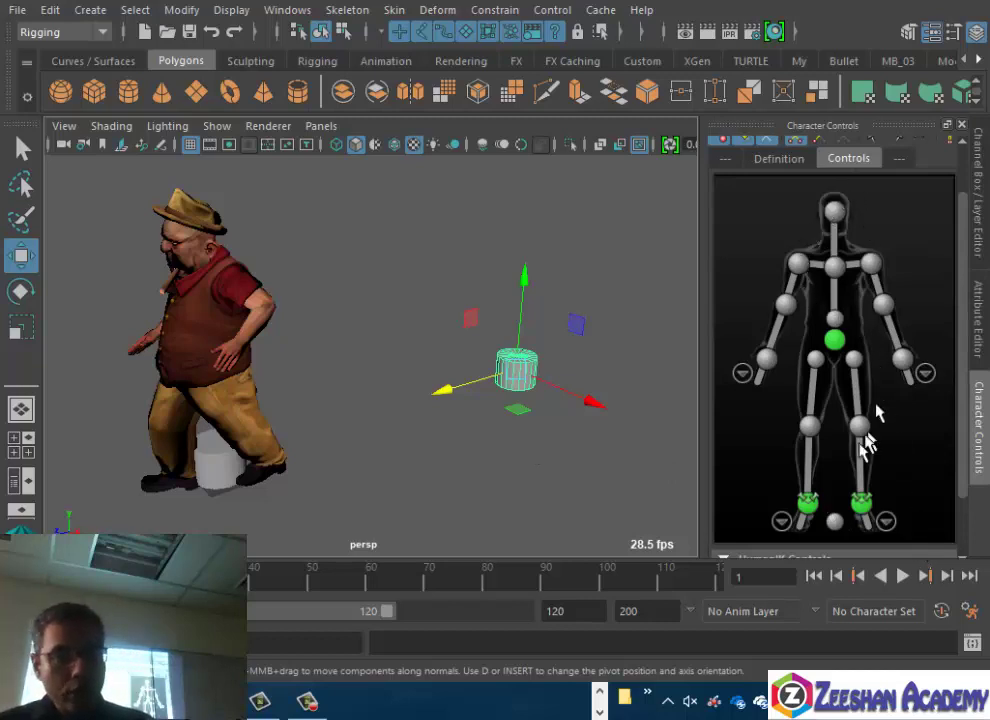
Move the character's reference control sideways, then play, stop and rewind the walk
click(836, 521)
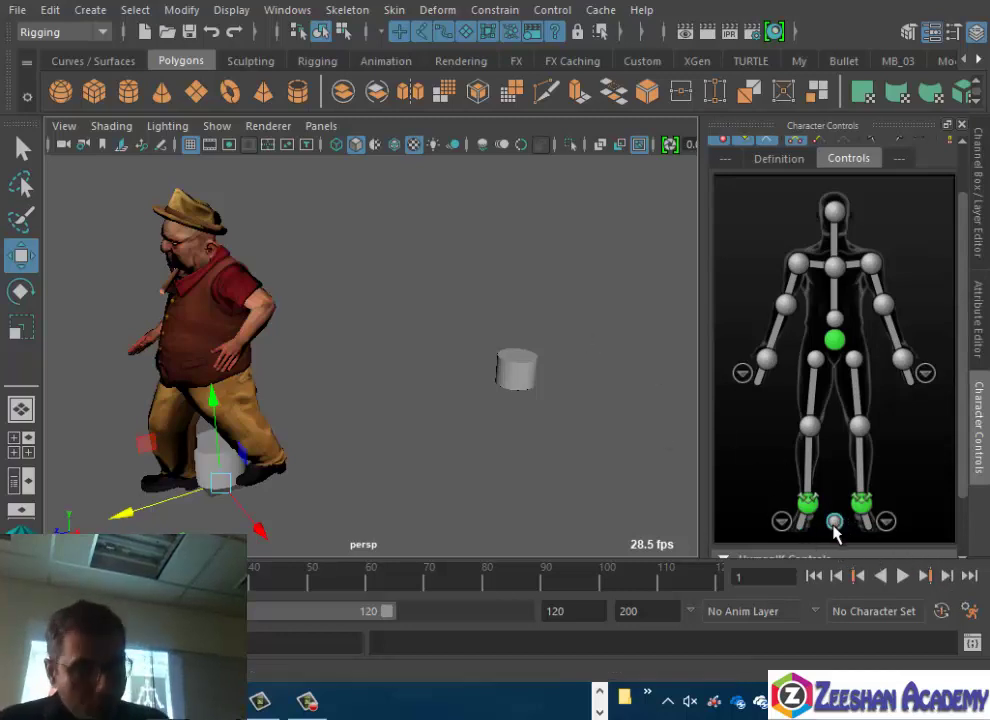
drag(131, 514, 482, 446)
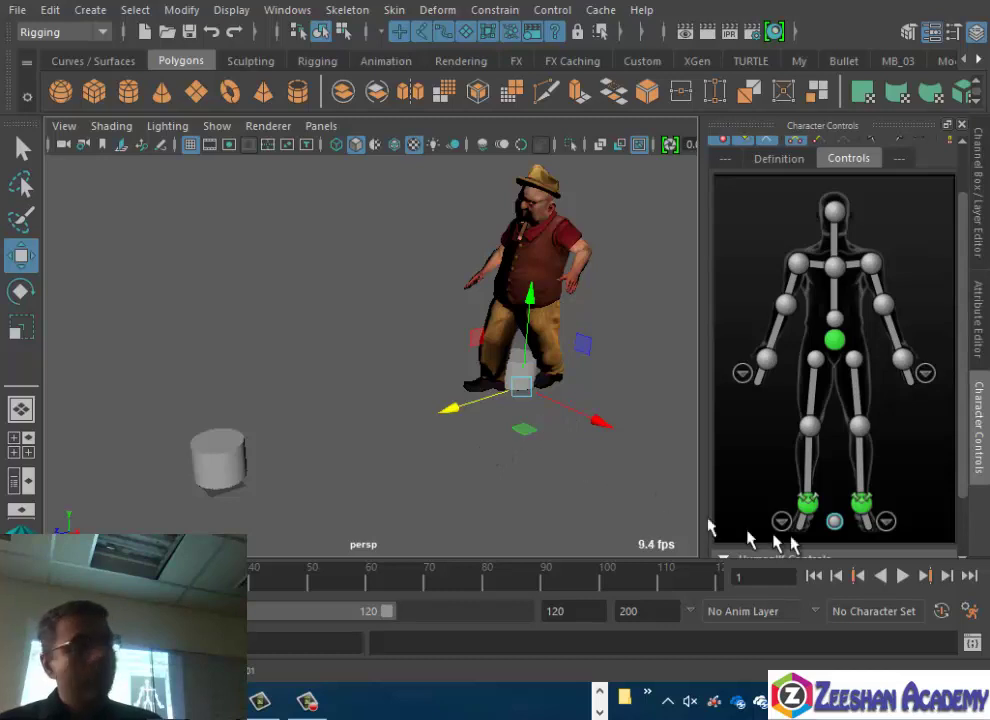
click(902, 576)
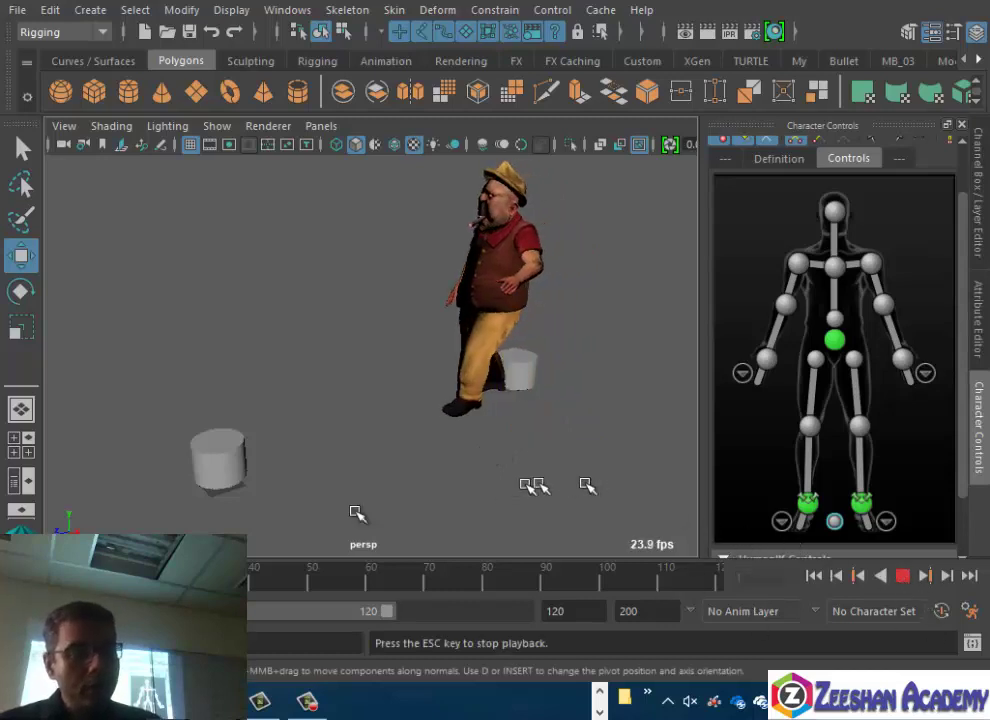
click(902, 576)
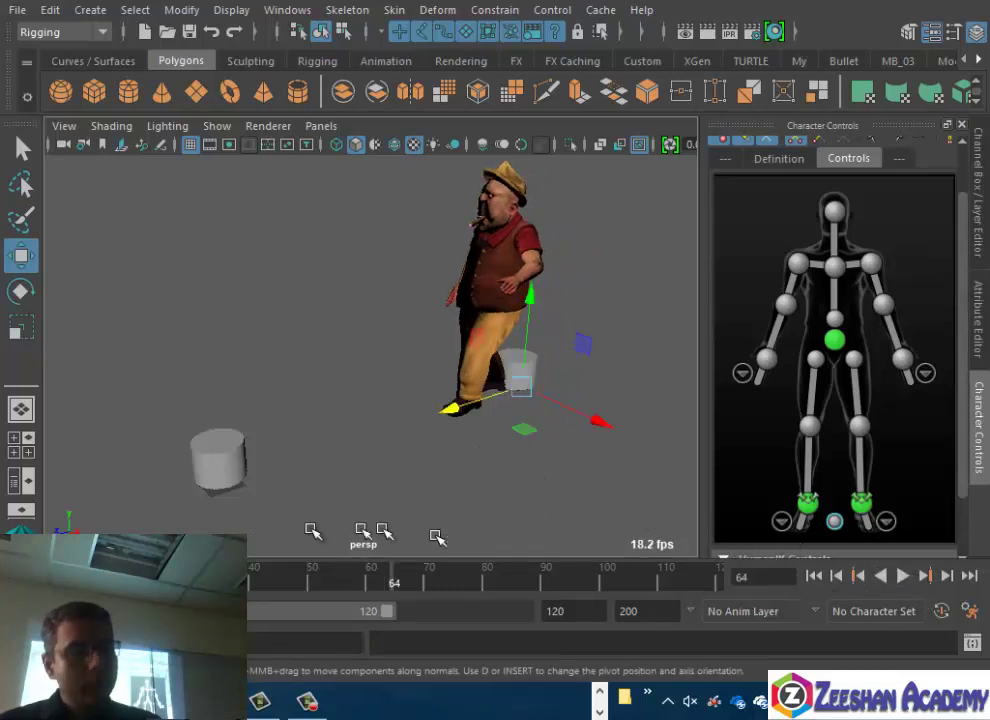
key(alt+v)
key(alt+shift+v)
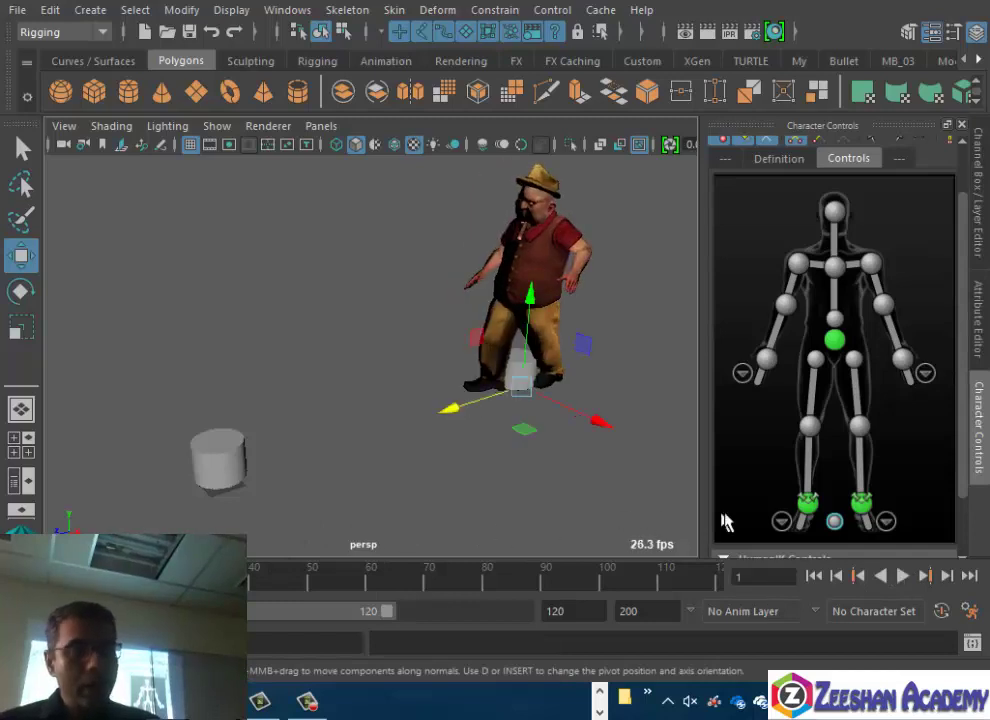
View the character from the side and play the walk, stopping at frame 7
alt+drag(329, 363, 449, 376)
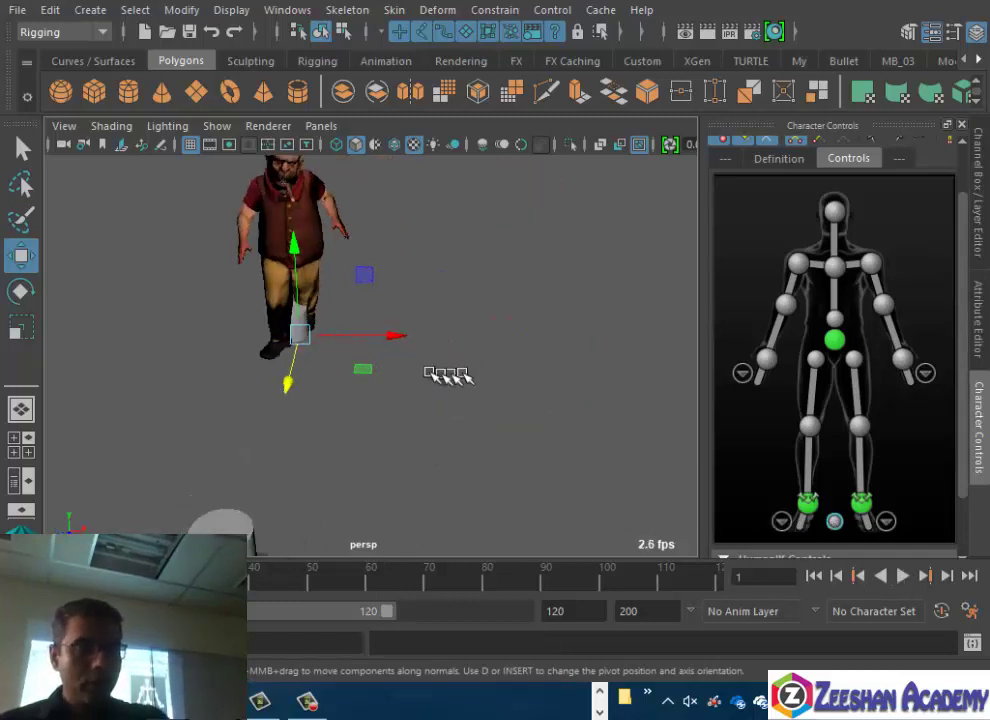
key(e)
mouse_move(371, 369)
mouse_down()
mouse_move(259, 382)
mouse_move(318, 442)
mouse_move(406, 418)
mouse_up()
key(alt+v)
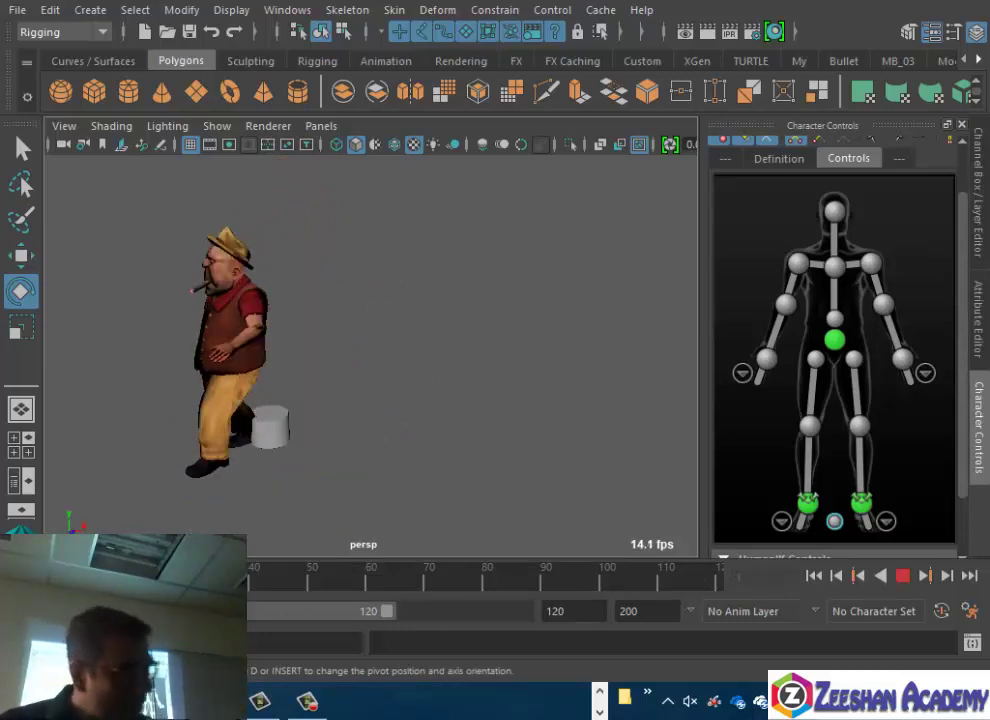
key(alt+v)
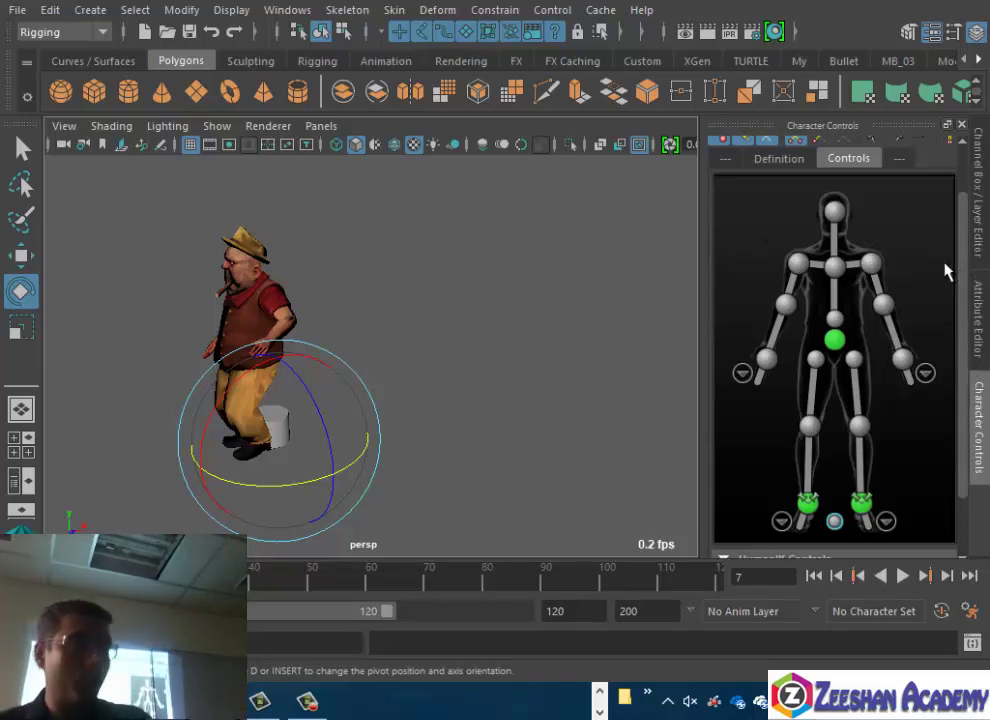
scroll(950, 268, up, 2)
click(779, 217)
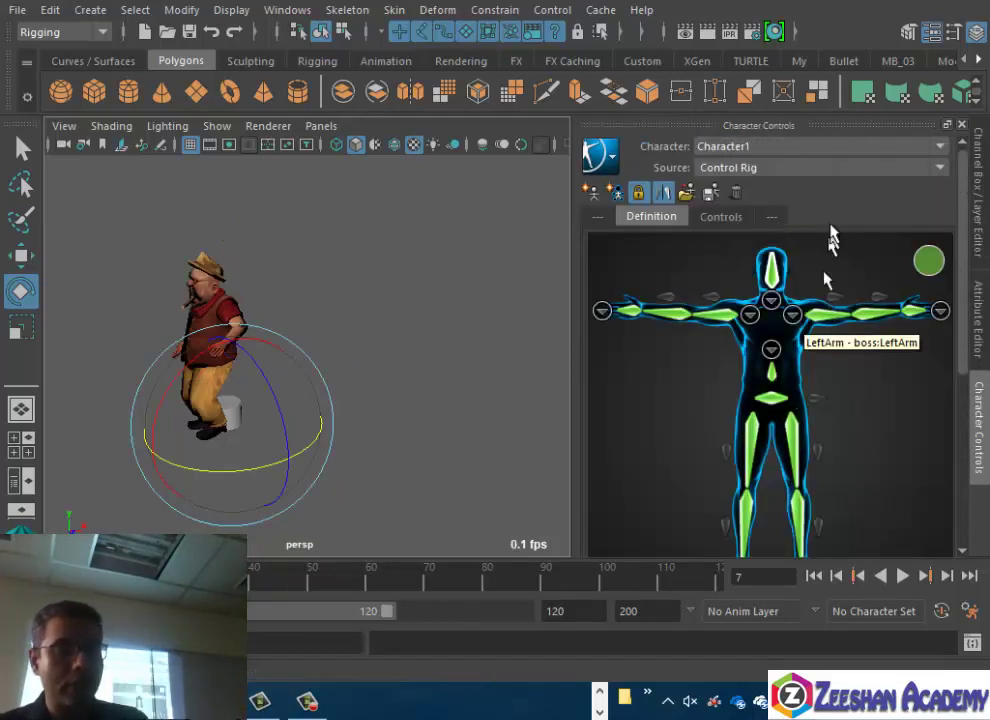
click(848, 217)
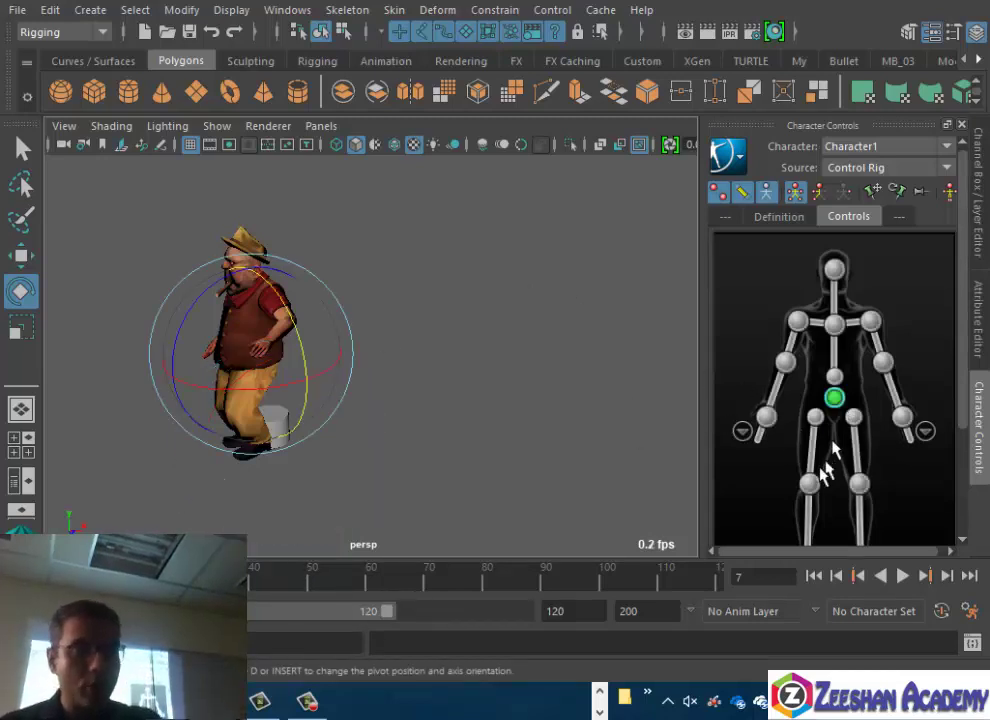
Move the camera closer to the character and select the left wrist effector in Character Controls
scroll(826, 465, down, 3)
alt+right_drag(66, 453, 281, 442)
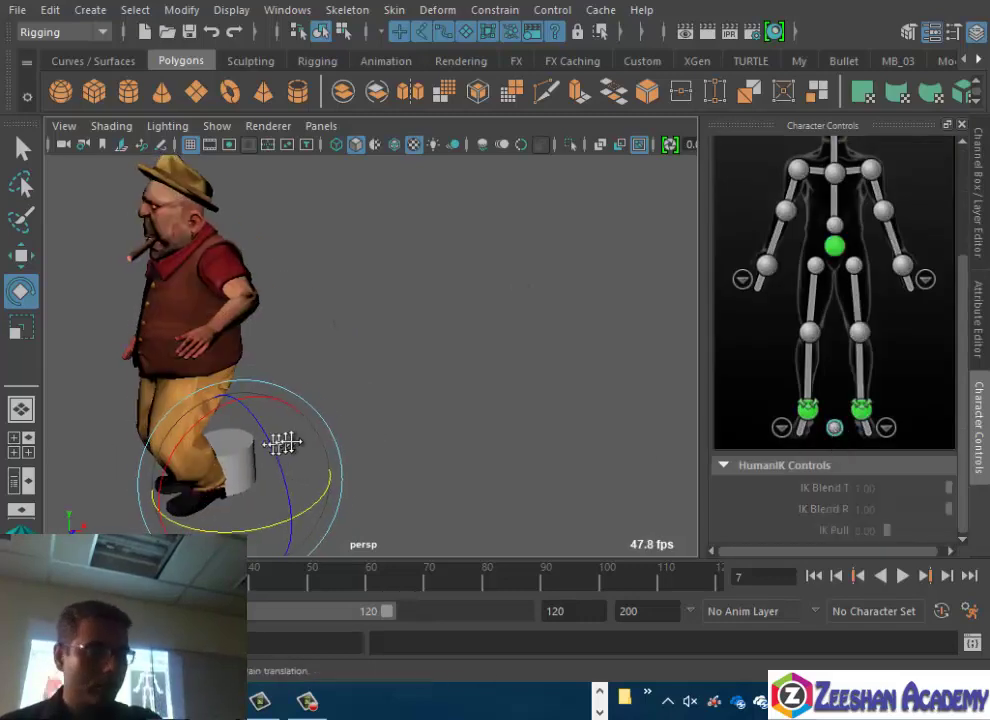
click(902, 264)
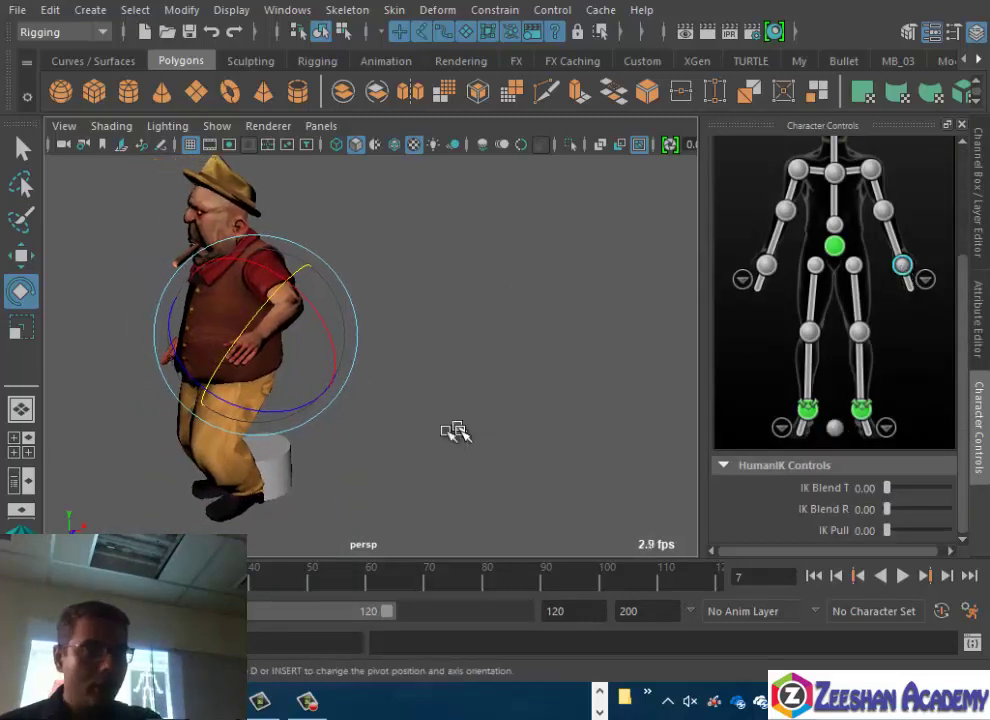
Play the animation, stop at frame 13, and check the time slider's key options
scroll(453, 426, up, 3)
key(alt+v)
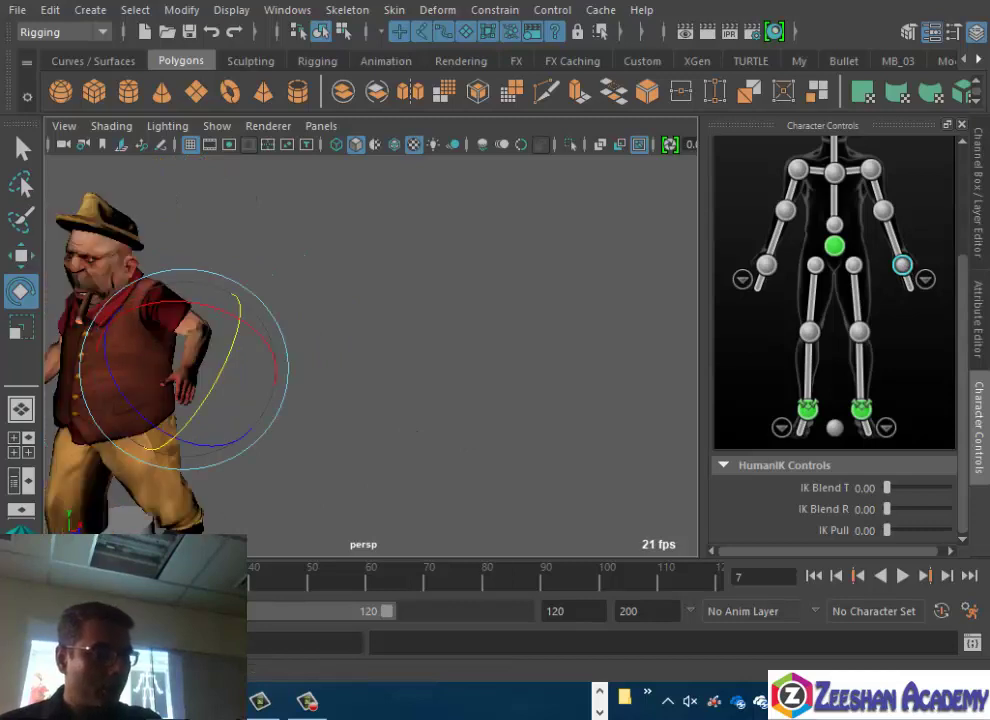
key(alt+v)
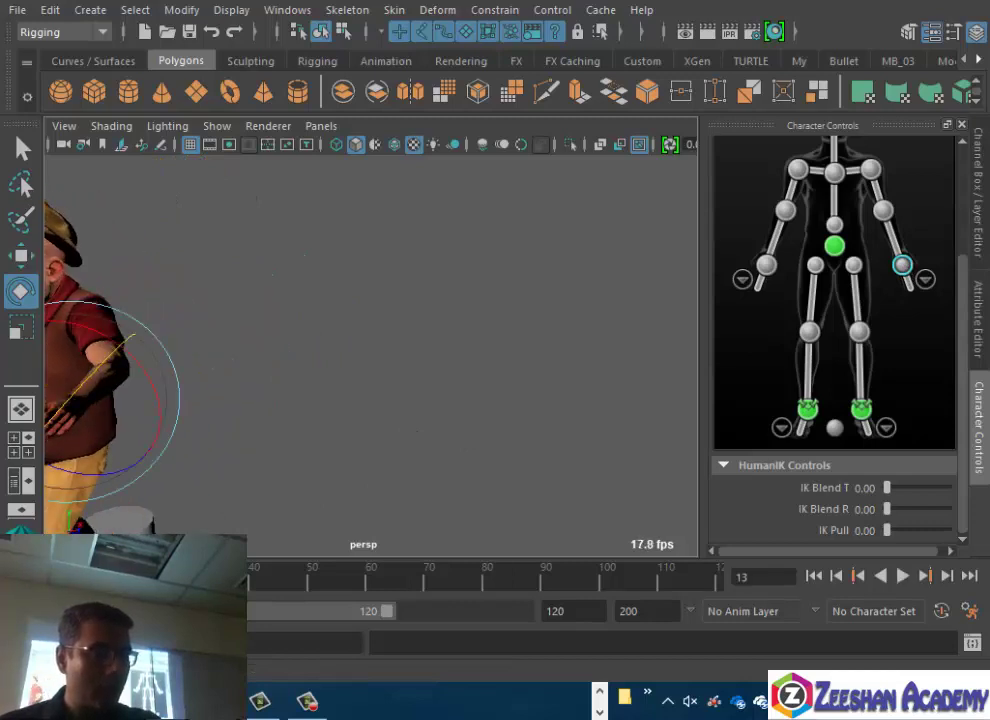
right_click(68, 575)
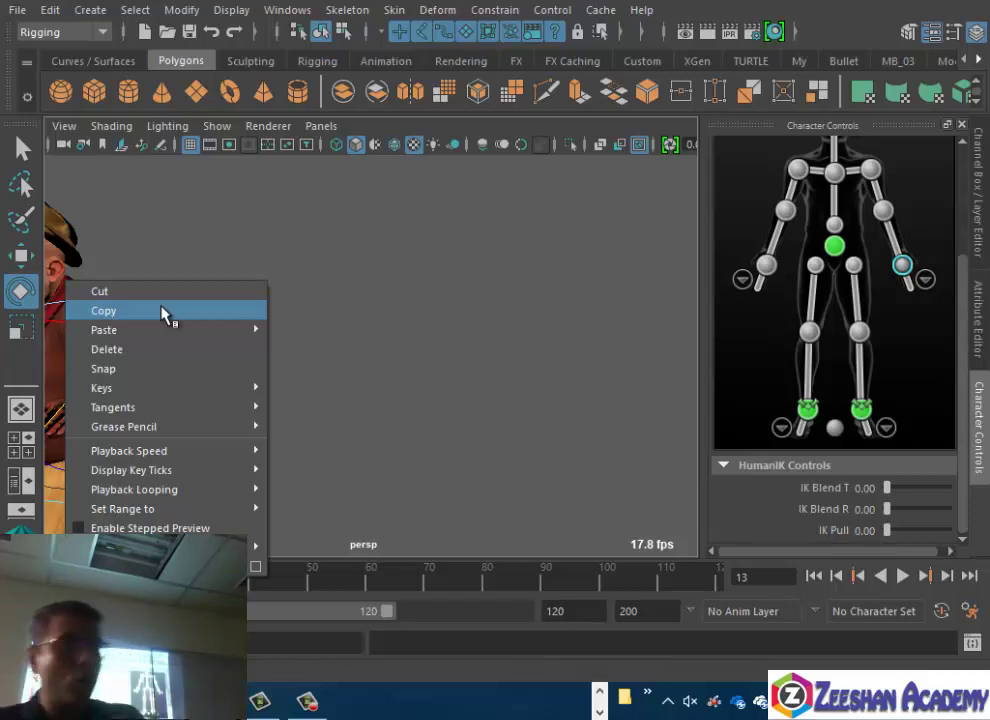
click(247, 3)
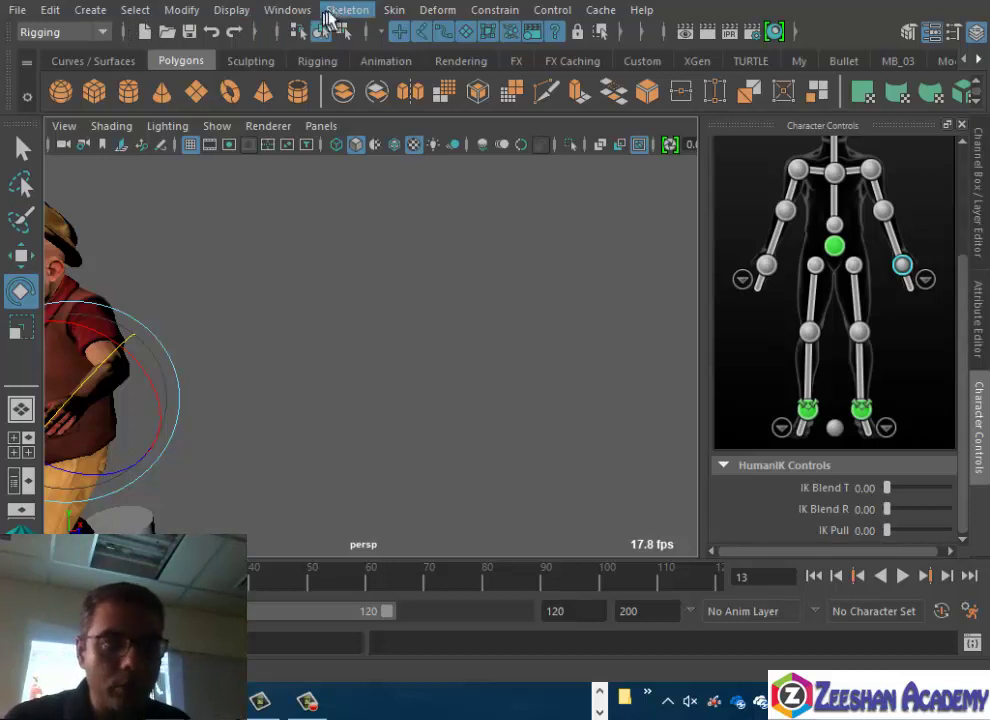
Review the Skeleton menu, then switch the menu set from Rigging to Animation
click(283, 10)
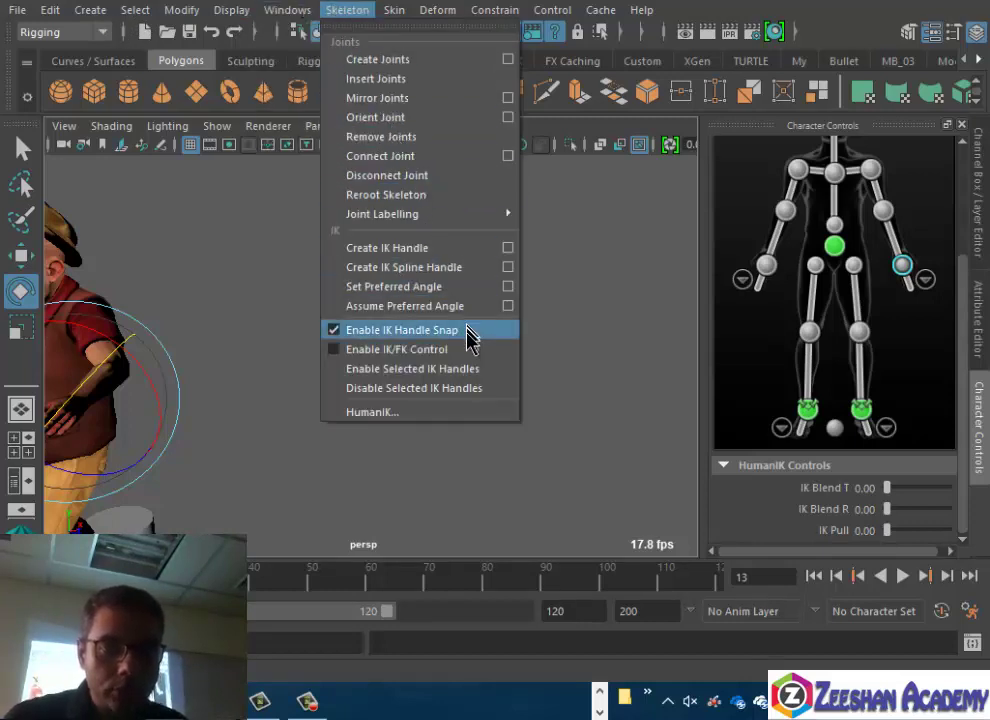
click(460, 12)
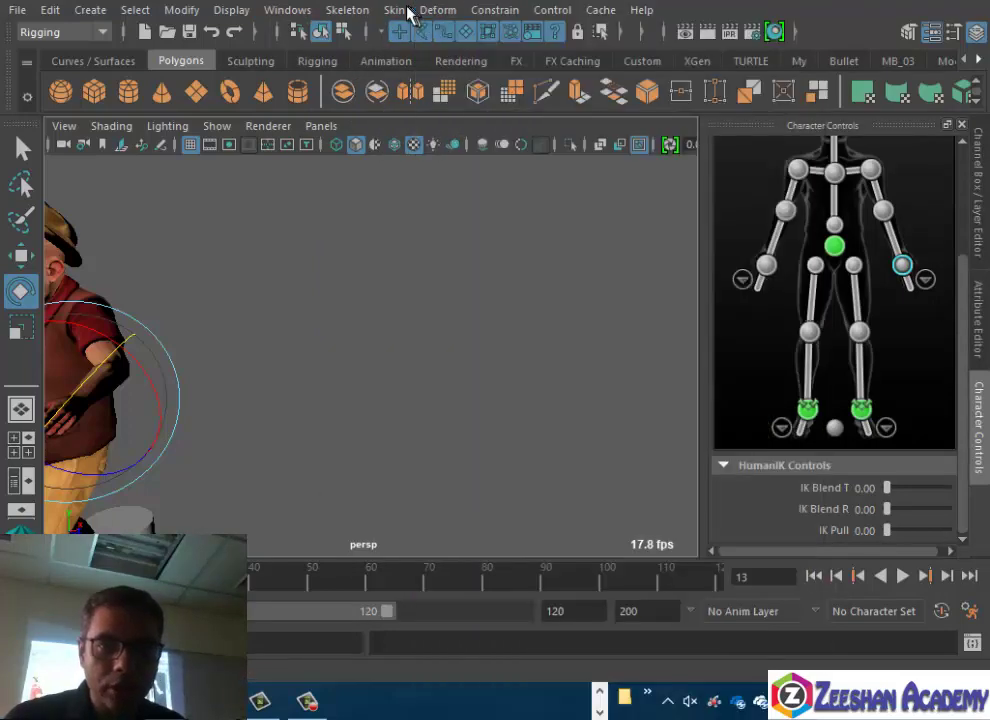
click(60, 31)
click(77, 95)
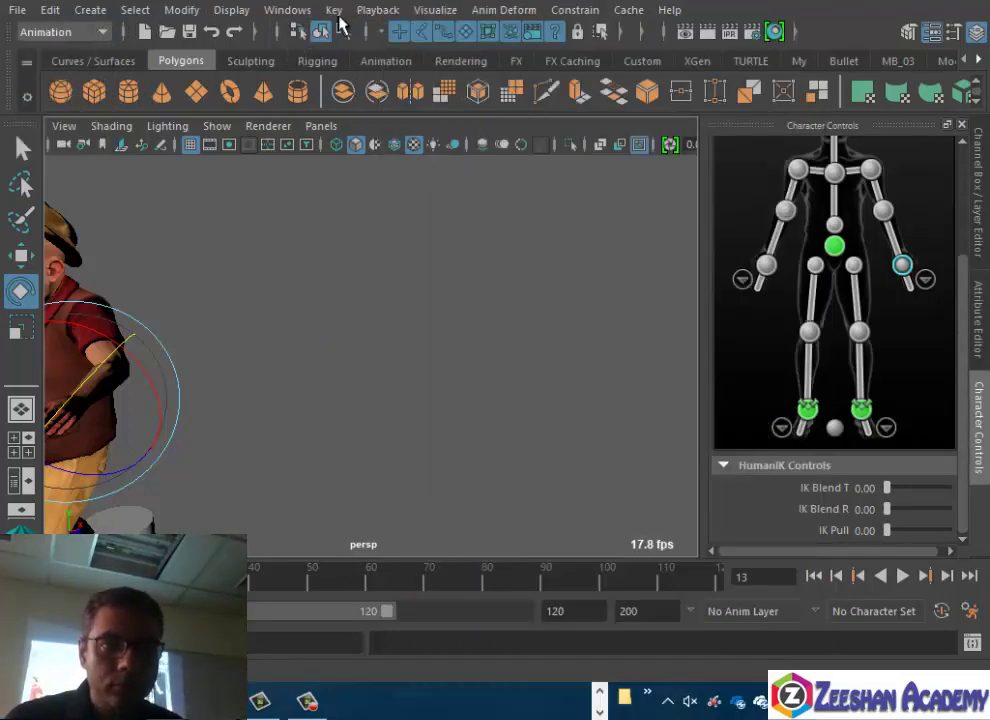
Browse the Key and Playback menus, then pan to show the whole character
click(334, 11)
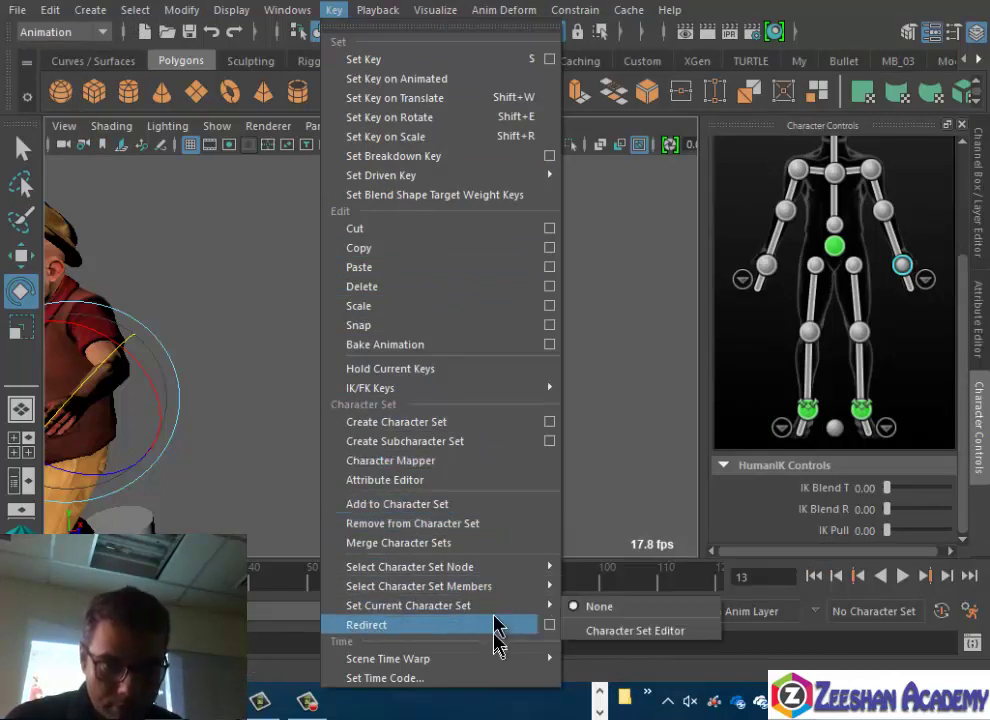
click(378, 12)
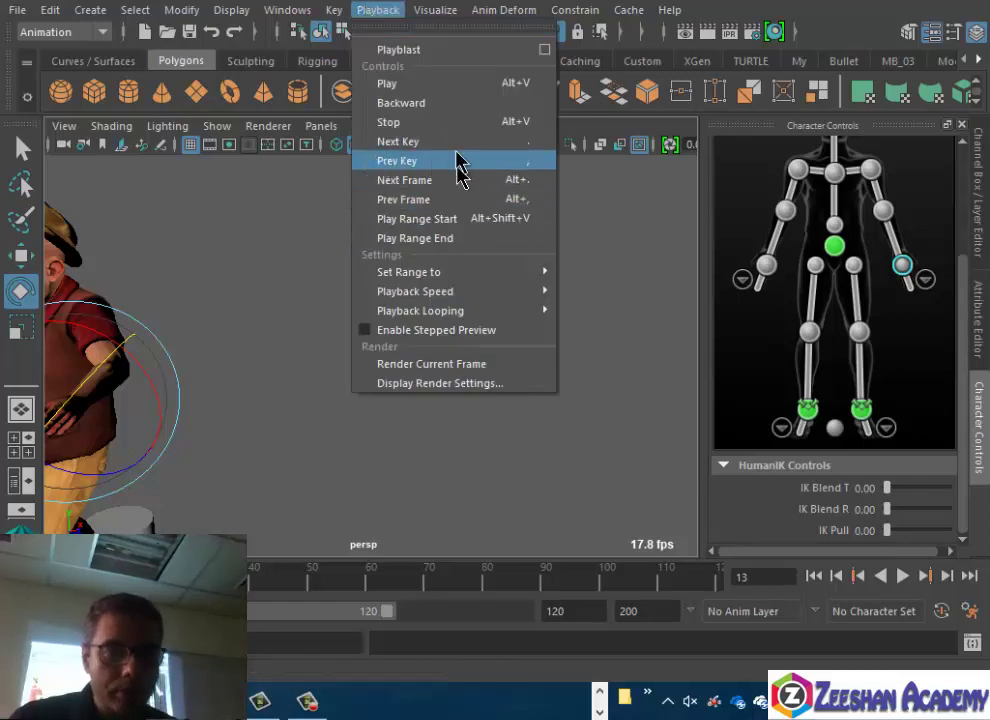
click(453, 9)
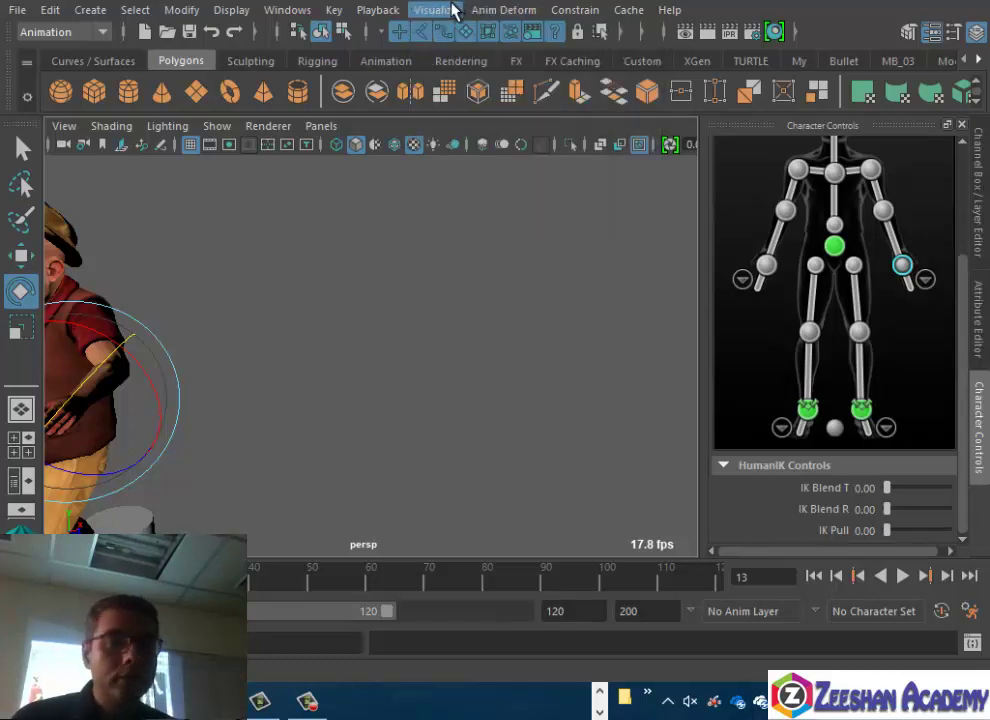
alt+middle_drag(261, 302, 338, 398)
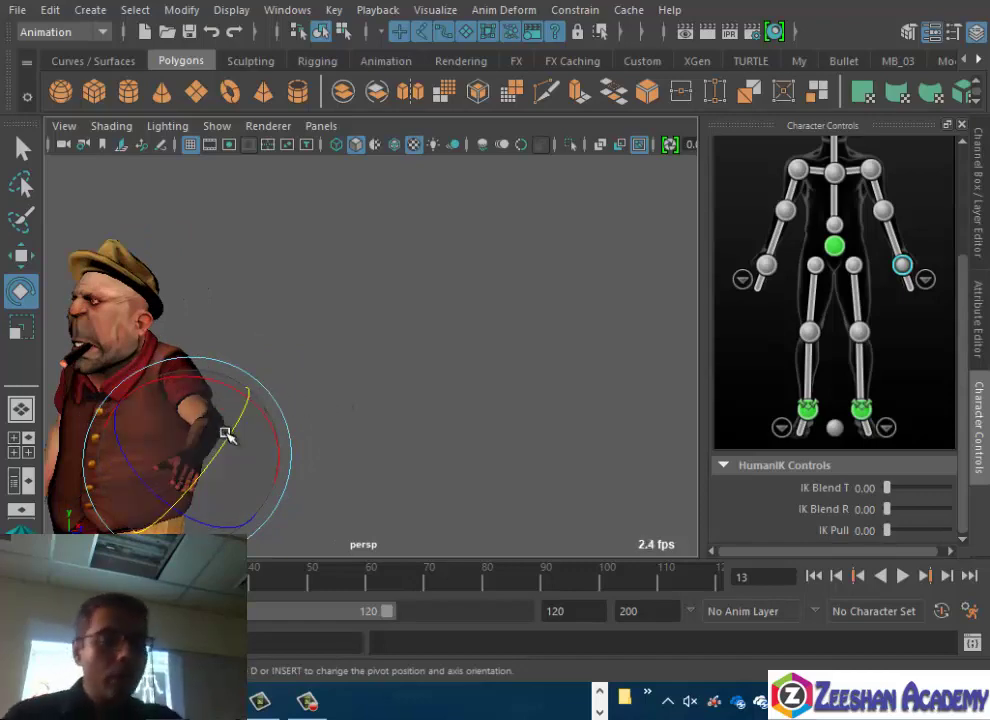
Show the hand and finger effectors and frame the posed arm in the viewport
click(930, 276)
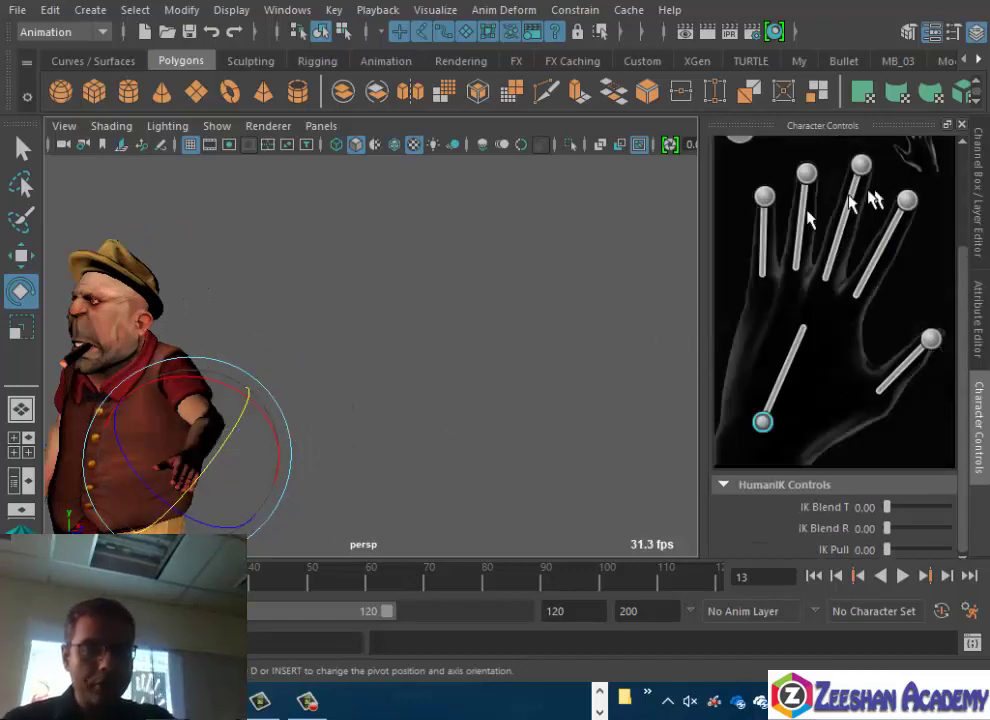
alt+right_drag(150, 442, 283, 458)
alt+drag(283, 458, 137, 433)
alt+middle_drag(137, 433, 228, 415)
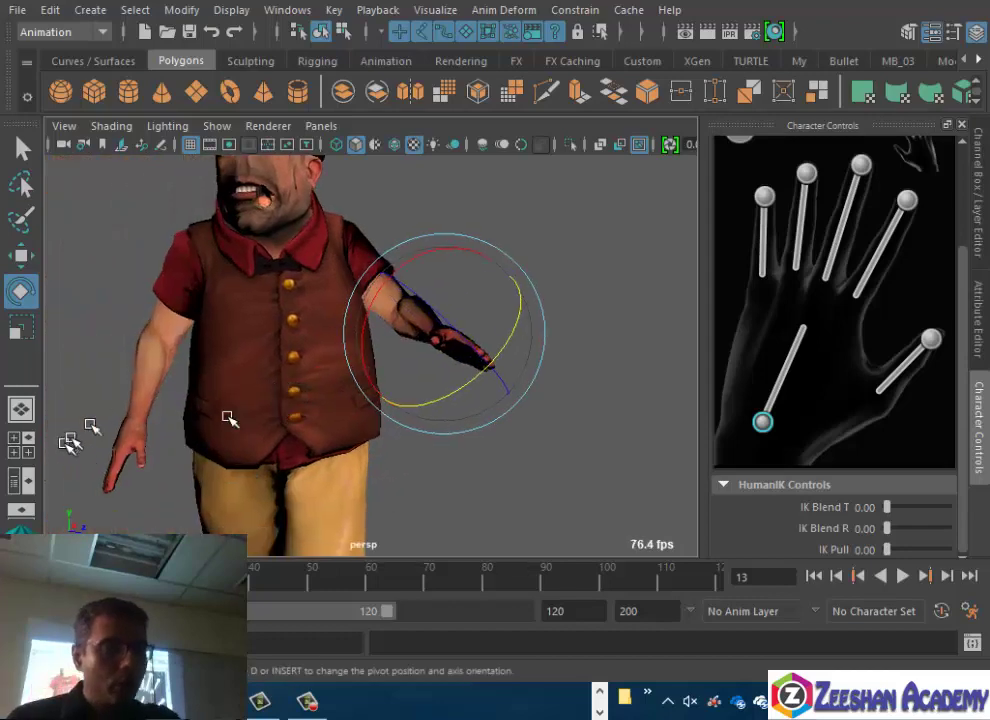
alt+drag(477, 382, 570, 349)
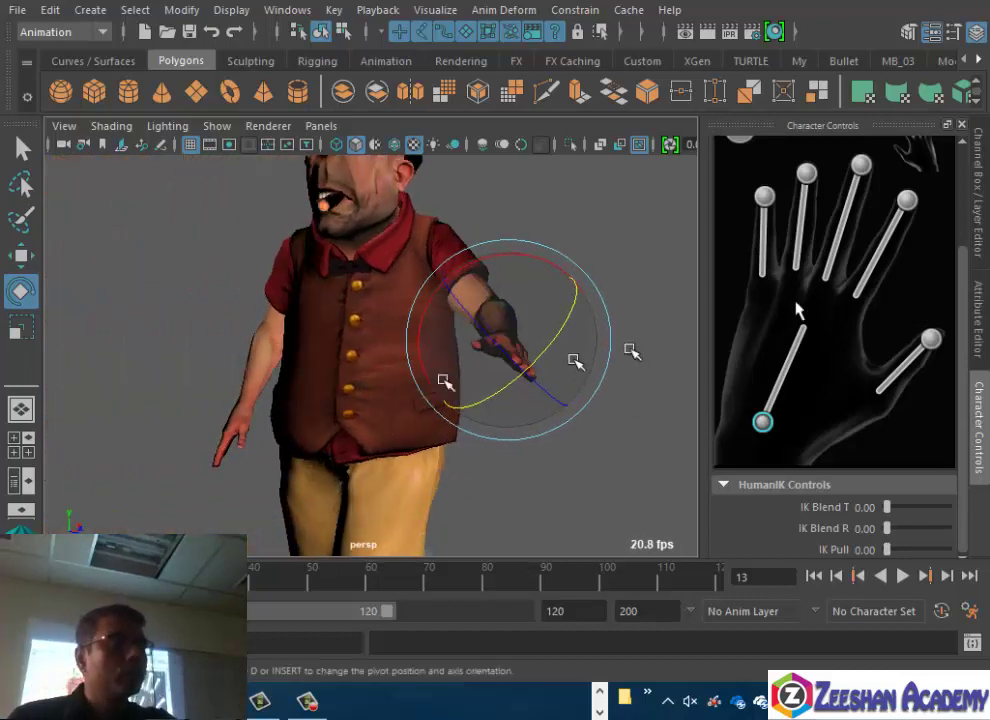
Show the wrist effector's channels in the Channel Box, down to Pull and Stiffness
click(976, 160)
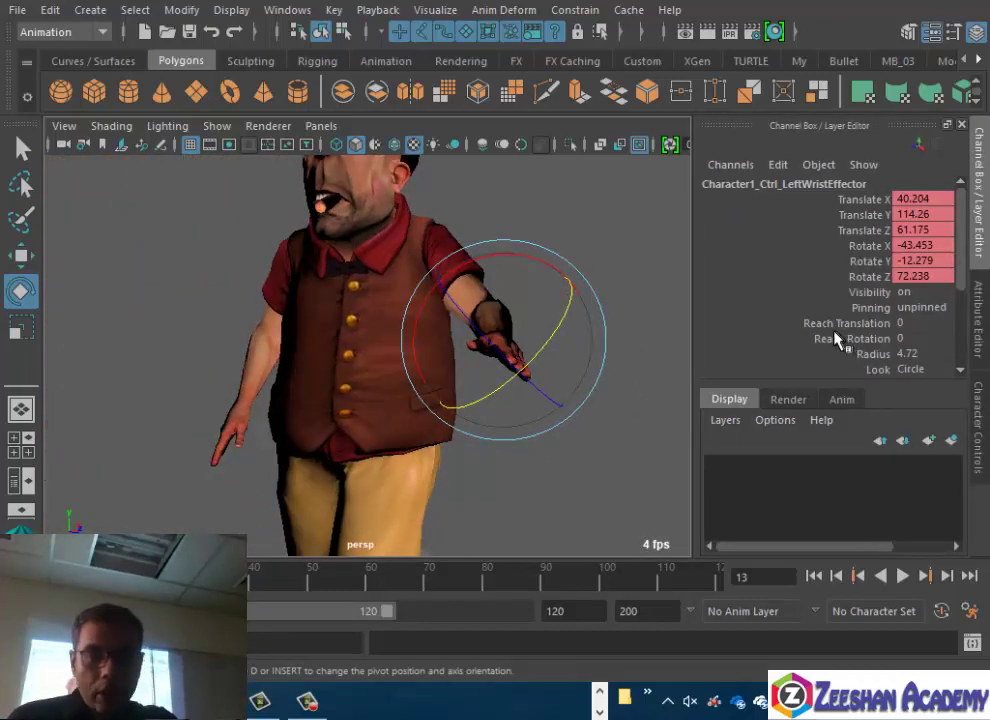
alt+drag(579, 371, 380, 354)
scroll(855, 300, down, 3)
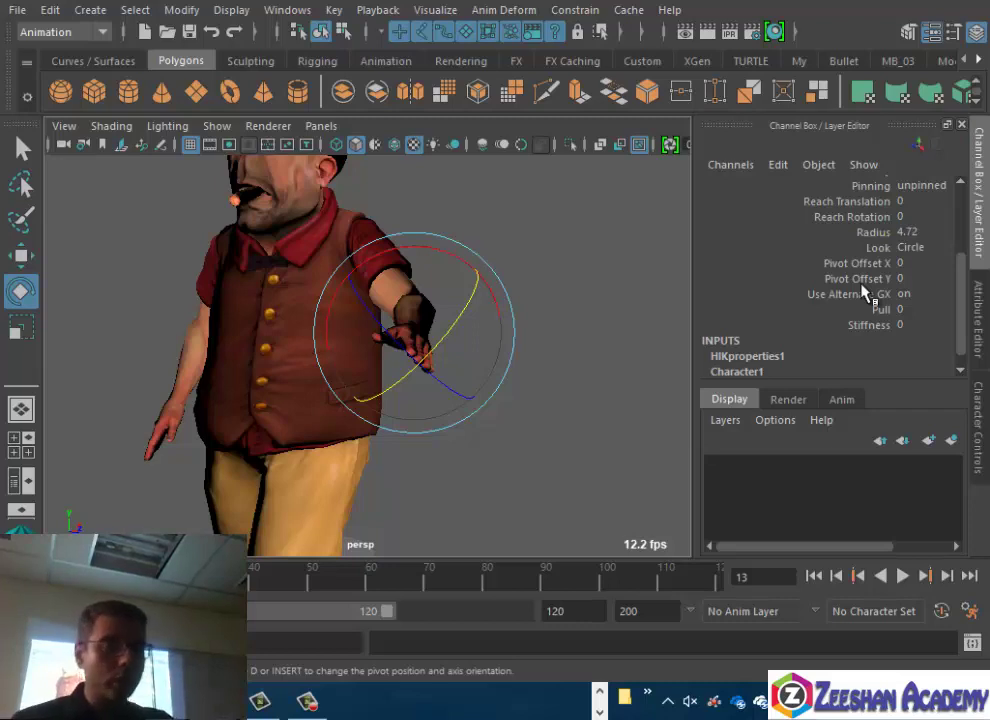
alt+drag(235, 420, 290, 420)
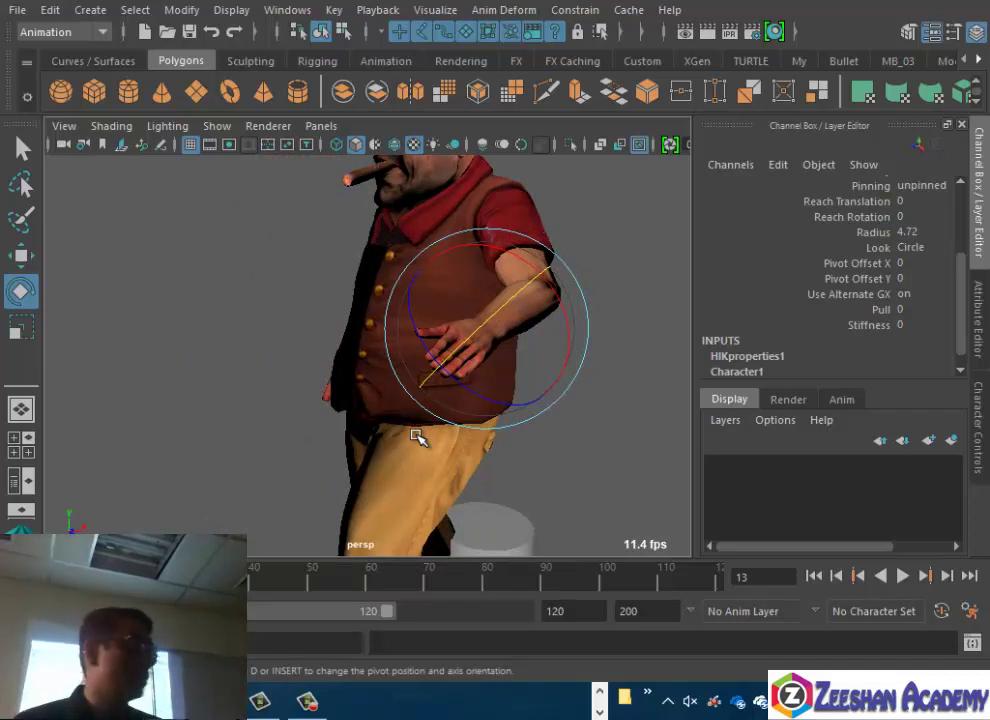
click(307, 700)
click(735, 588)
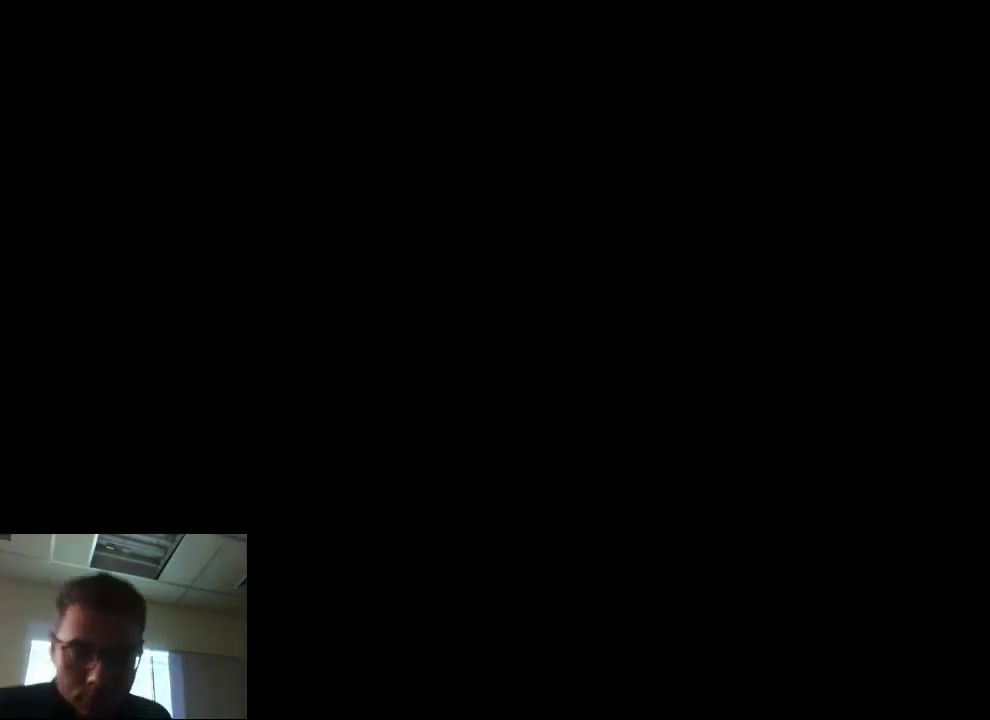